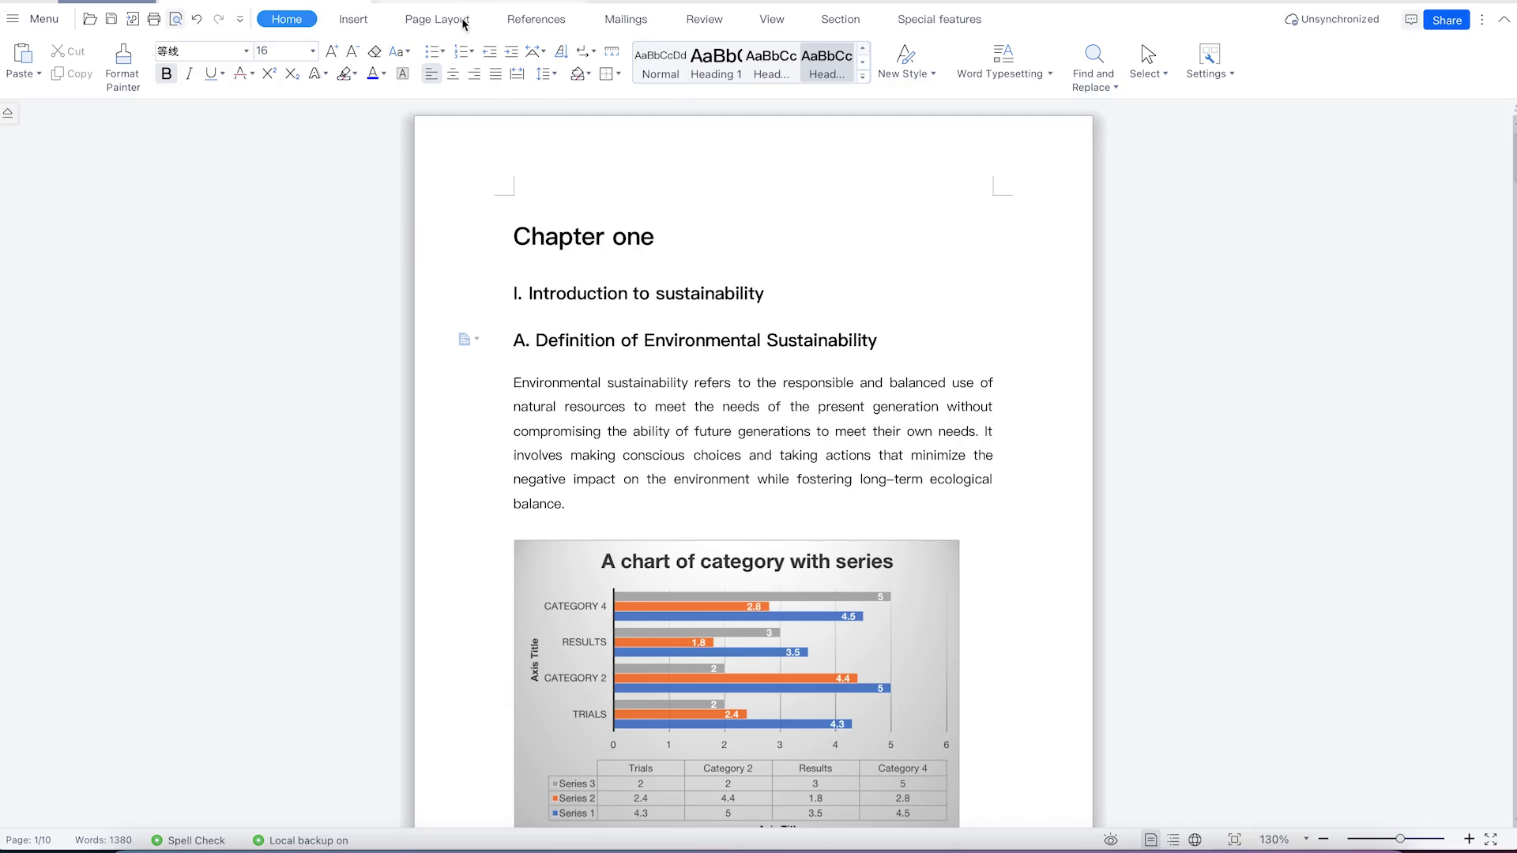
Turn on Track Changes for the document.
{"action": "scroll", "coordinate": [732, 613], "scroll_direction": "down", "scroll_amount": 12}
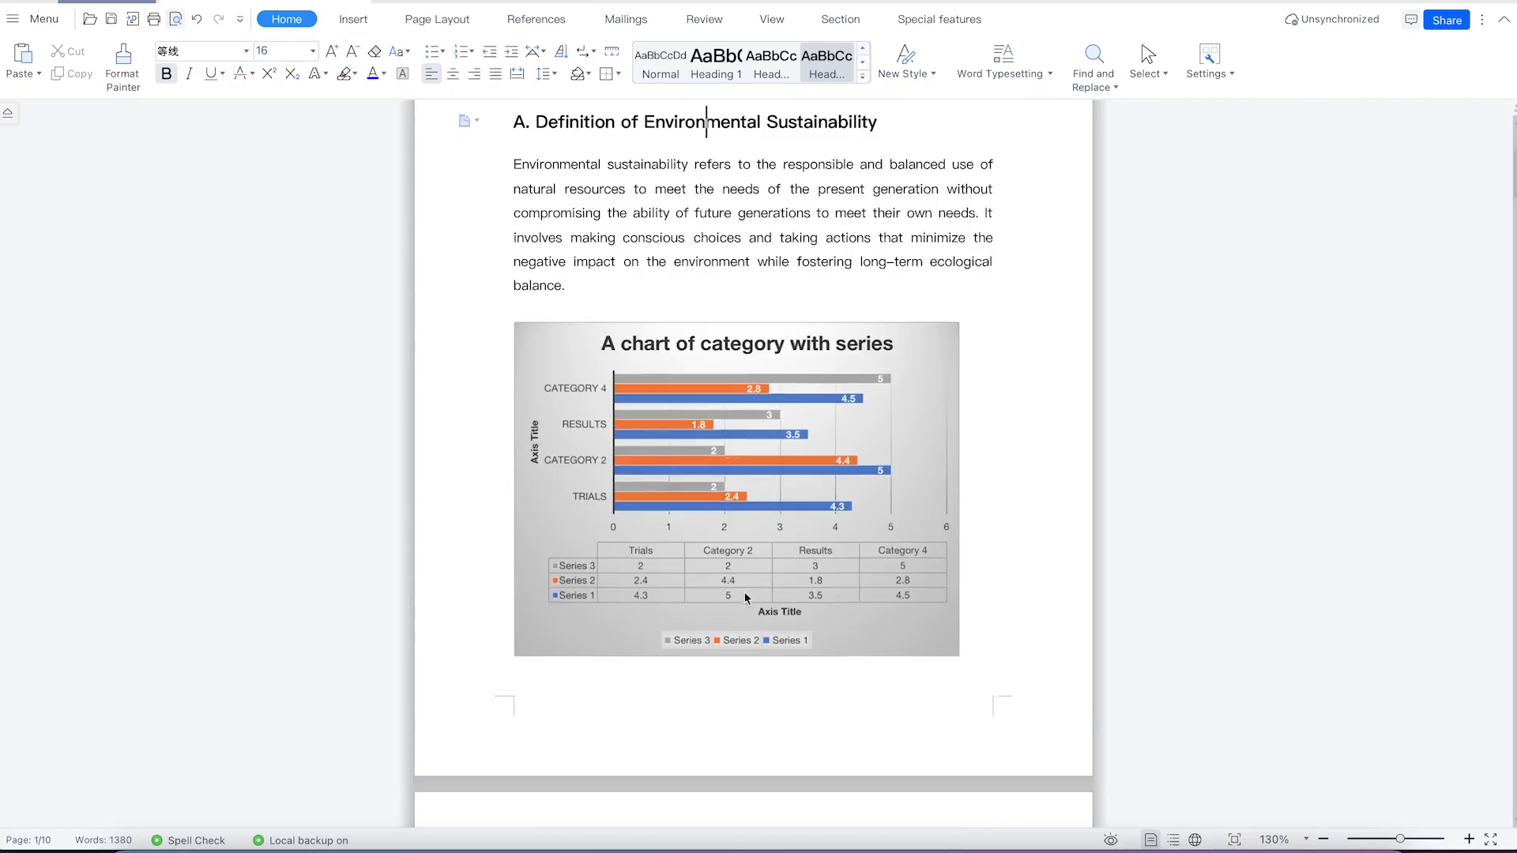
{"action": "scroll", "coordinate": [734, 615], "scroll_direction": "up", "scroll_amount": 12}
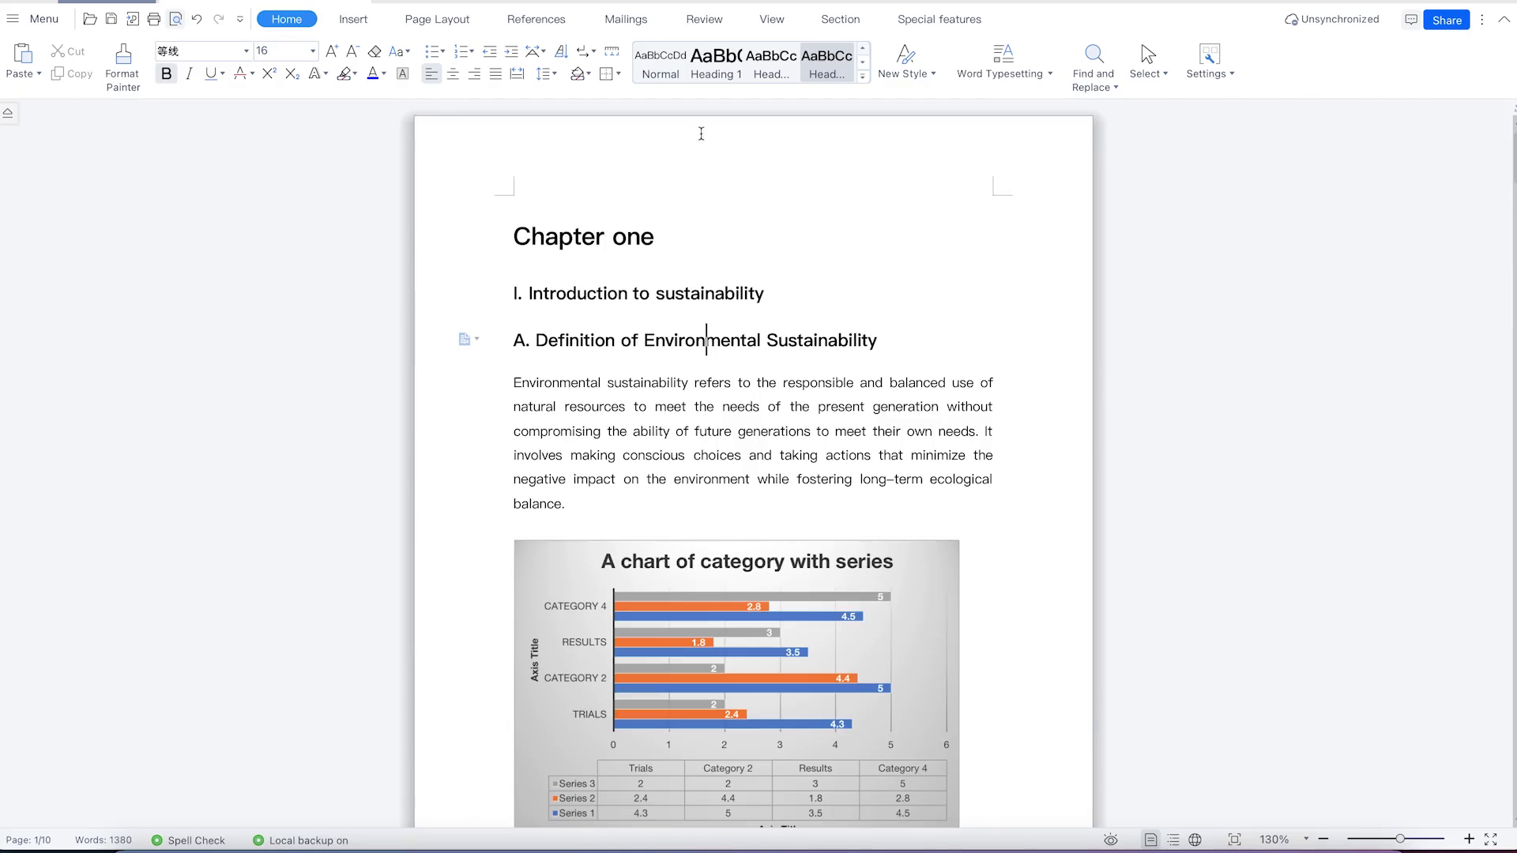
{"action": "left_click", "coordinate": [681, 21]}
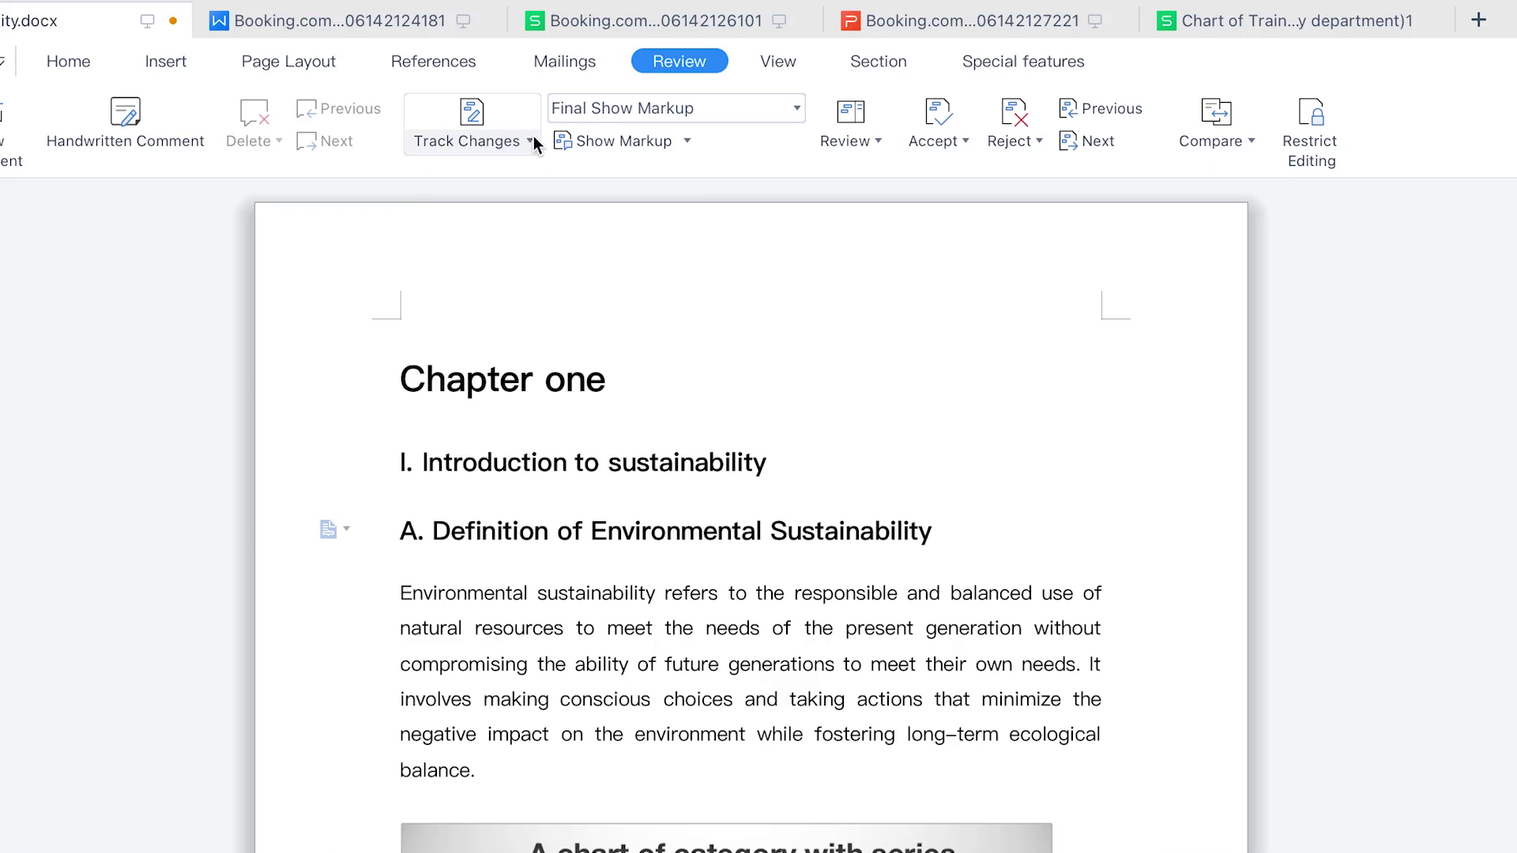
{"action": "left_click", "coordinate": [603, 71]}
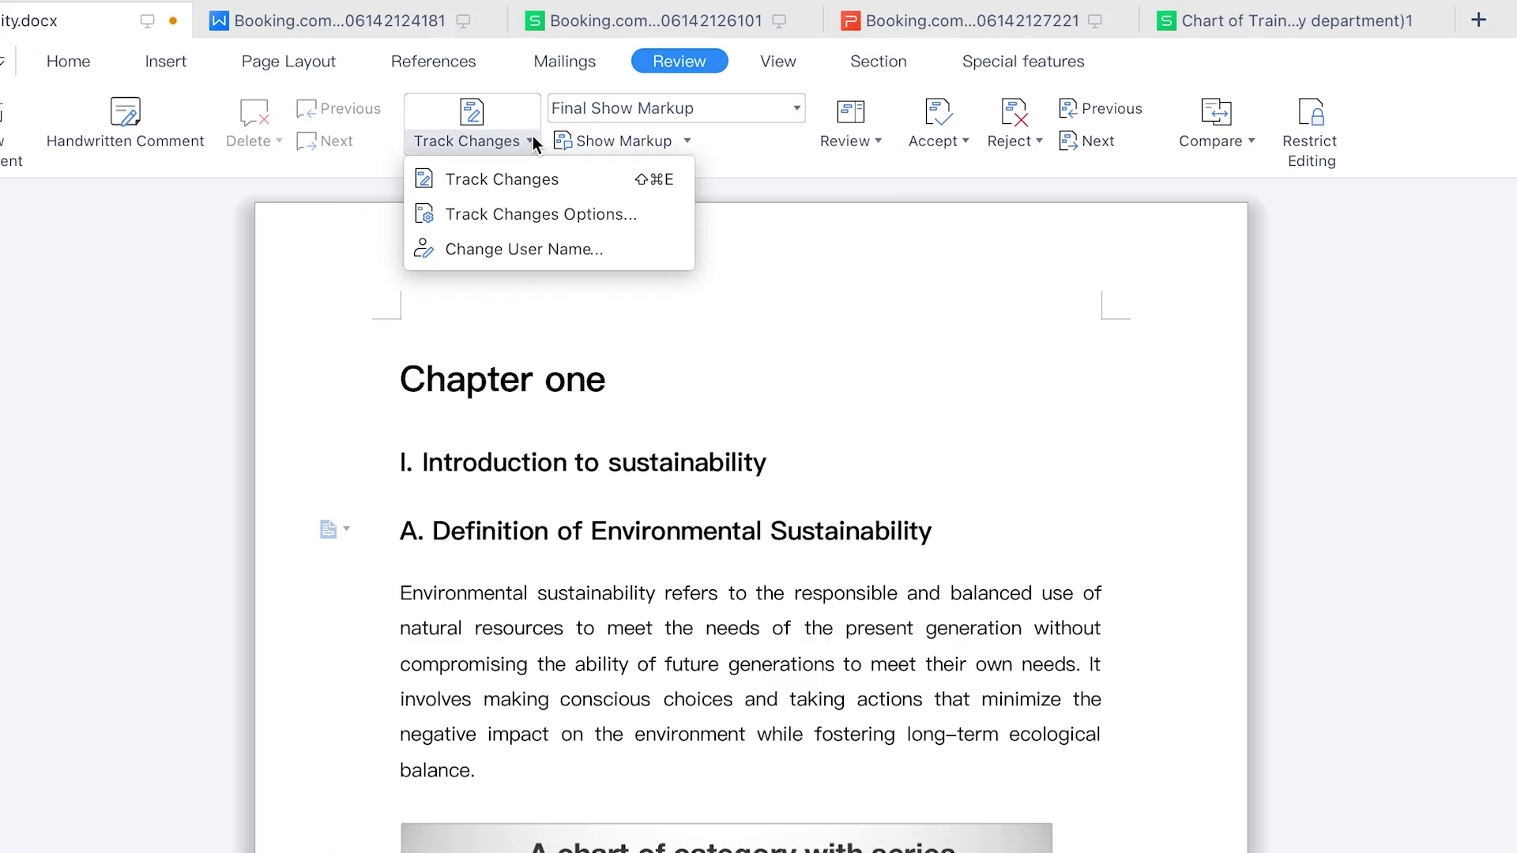
{"action": "left_click", "coordinate": [533, 177]}
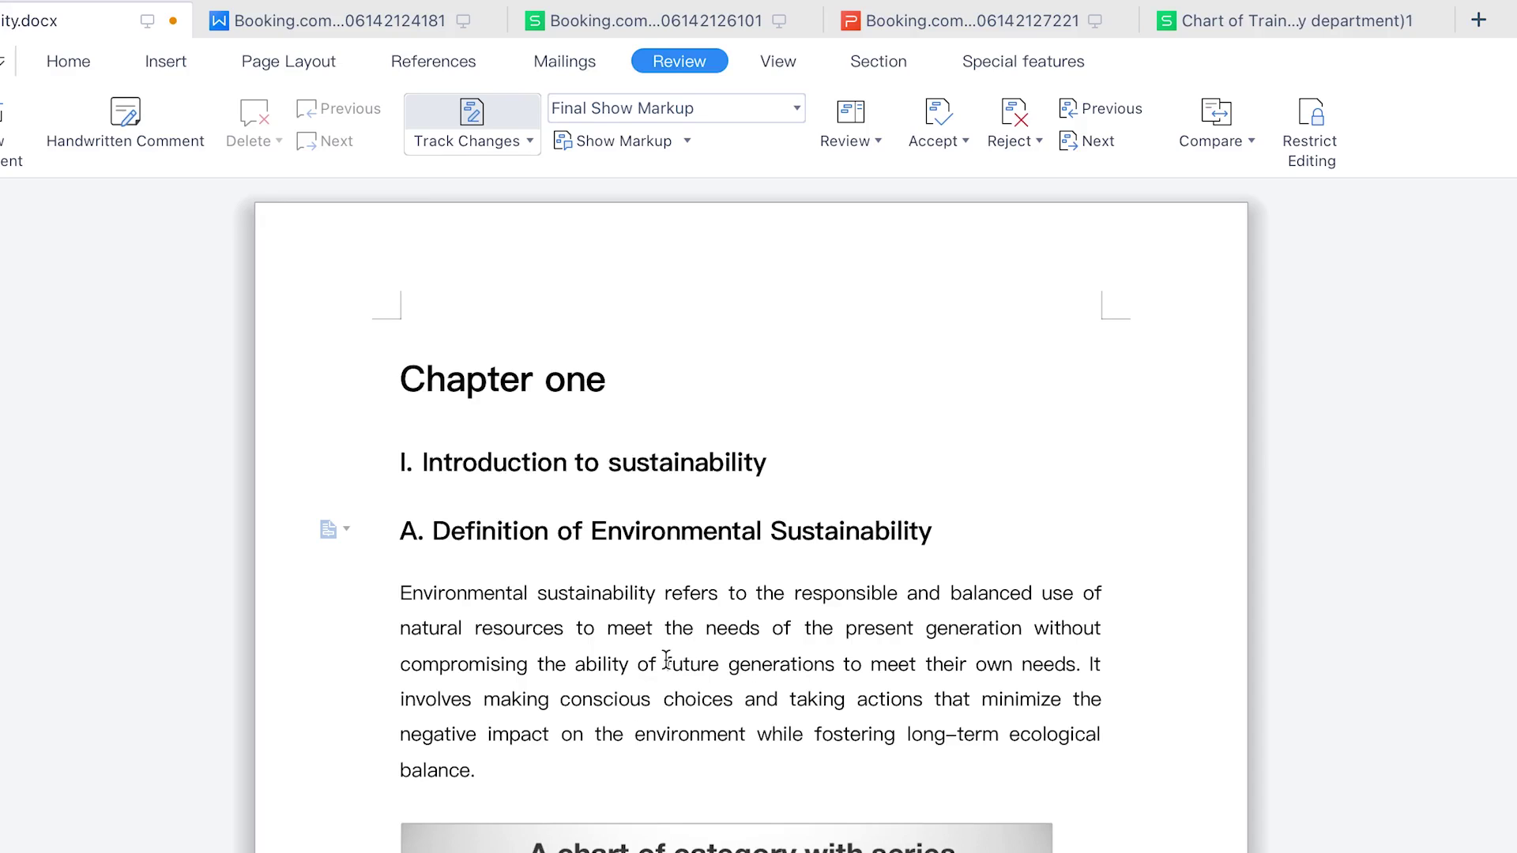
In the Definition of Environmental Sustainability paragraph, delete "future generations" and insert "plan for ecological funds" before "ecological balance".
{"action": "left_click_drag", "start_coordinate": [665, 664], "coordinate": [835, 669]}
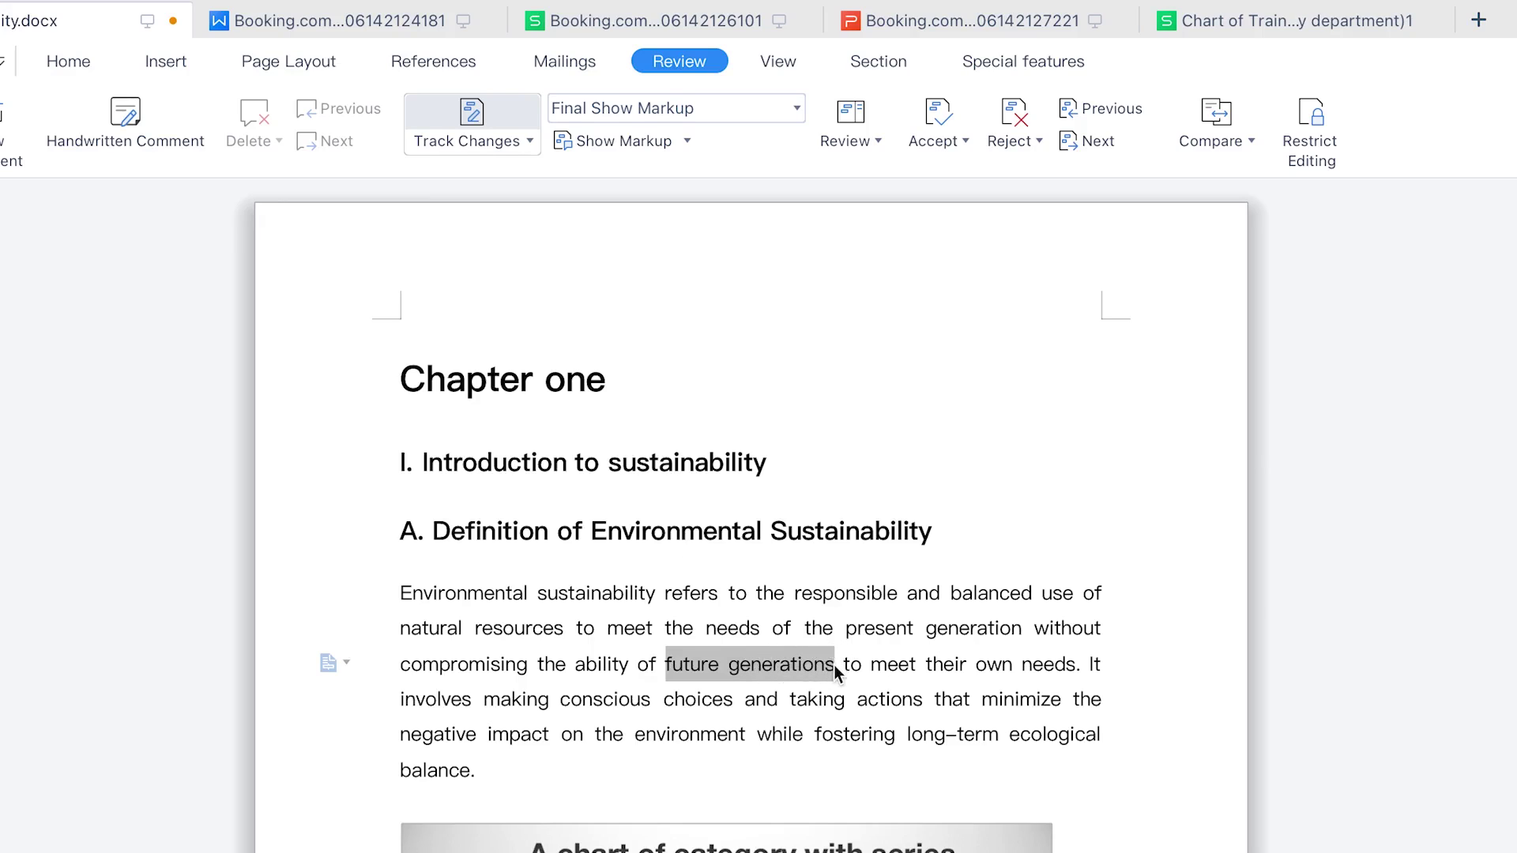
{"action": "key", "text": "Delete"}
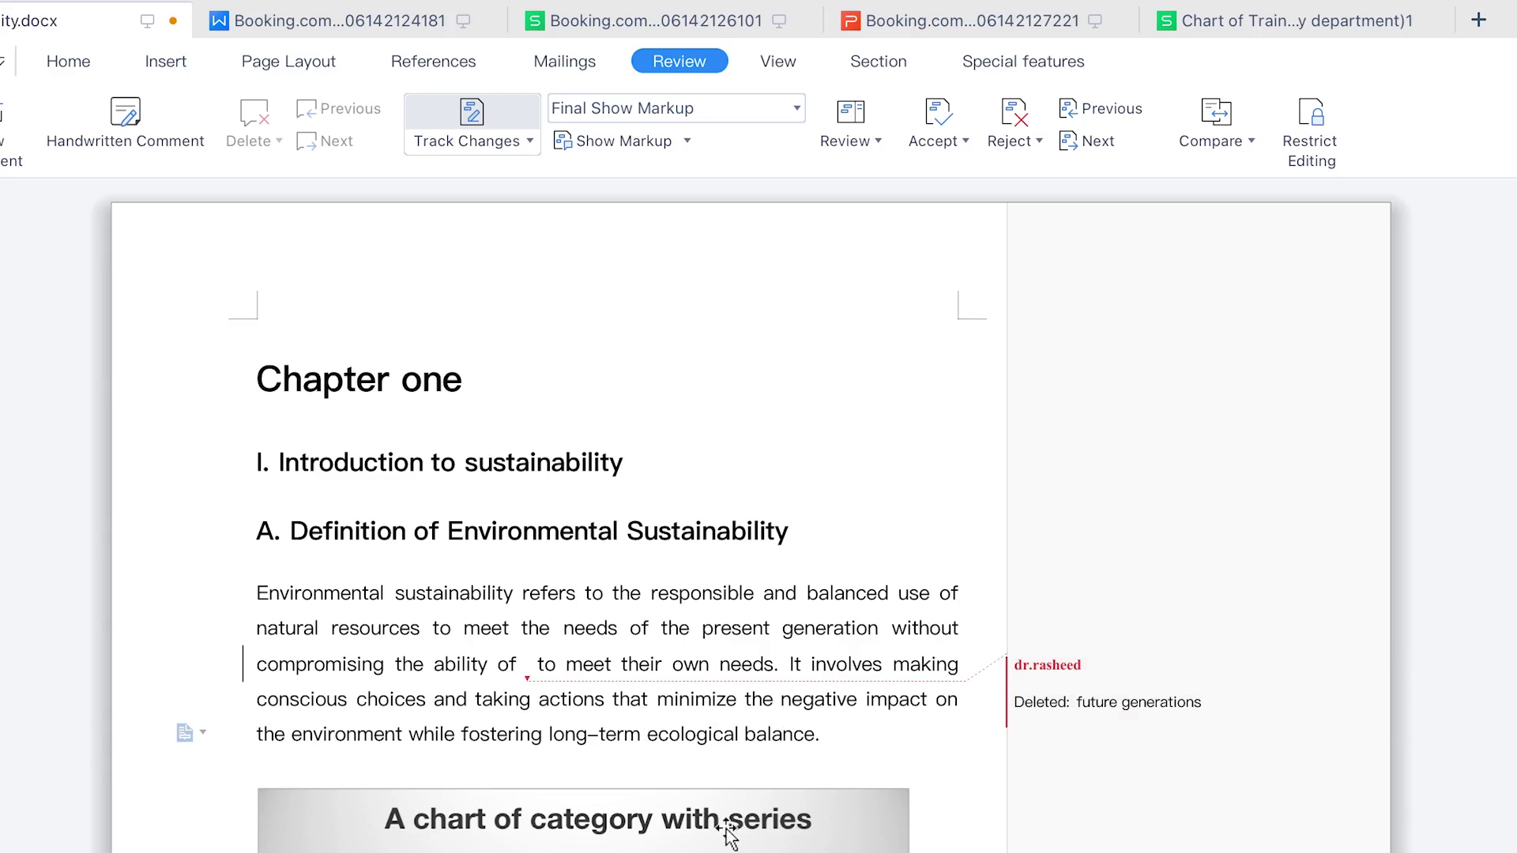
{"action": "type", "text": "plan for ecological fund"}
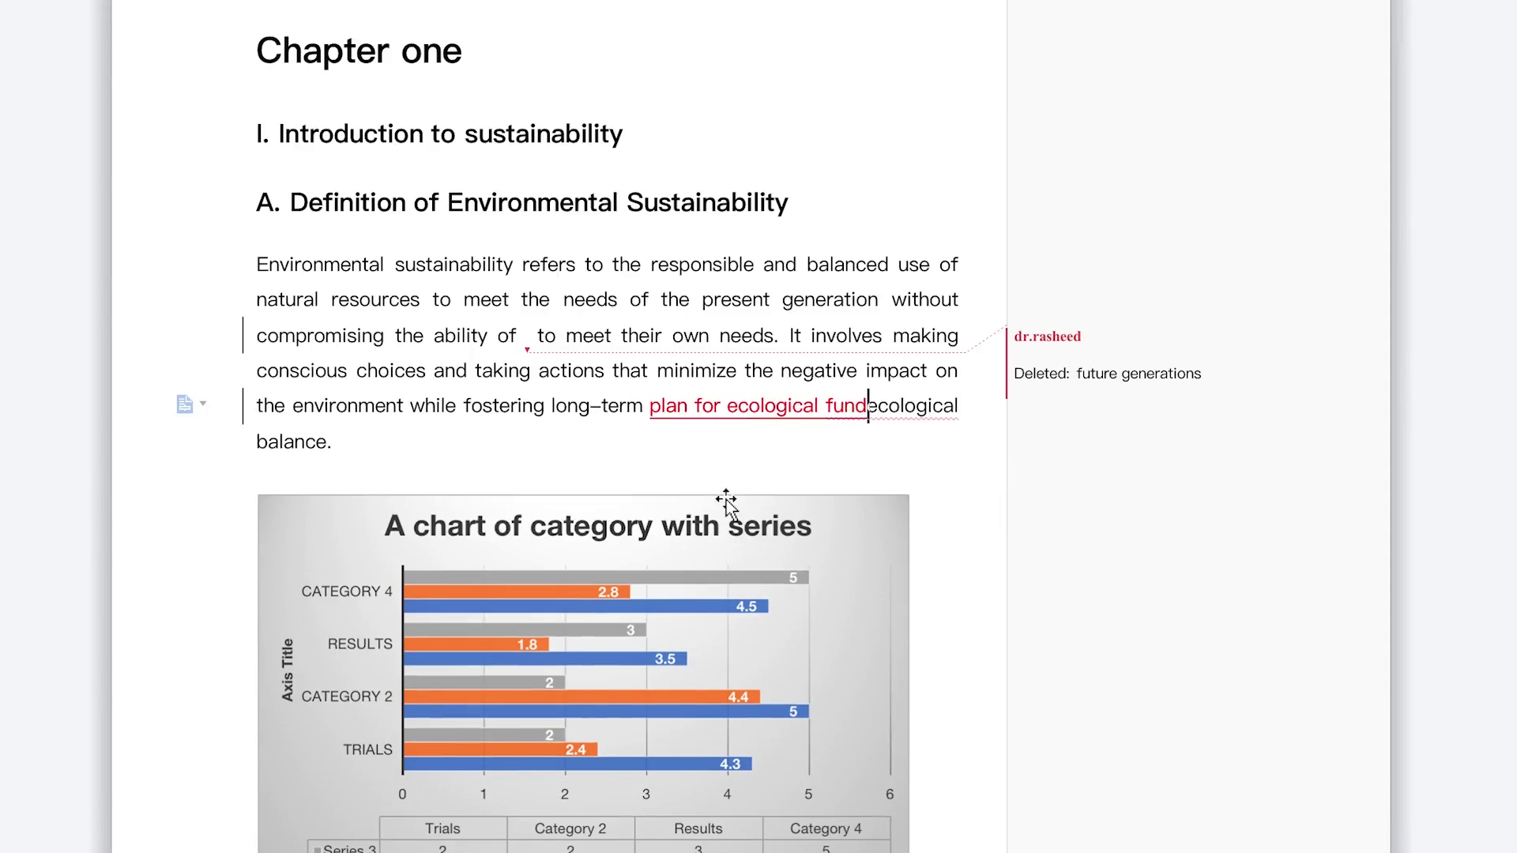
{"action": "type", "text": "s"}
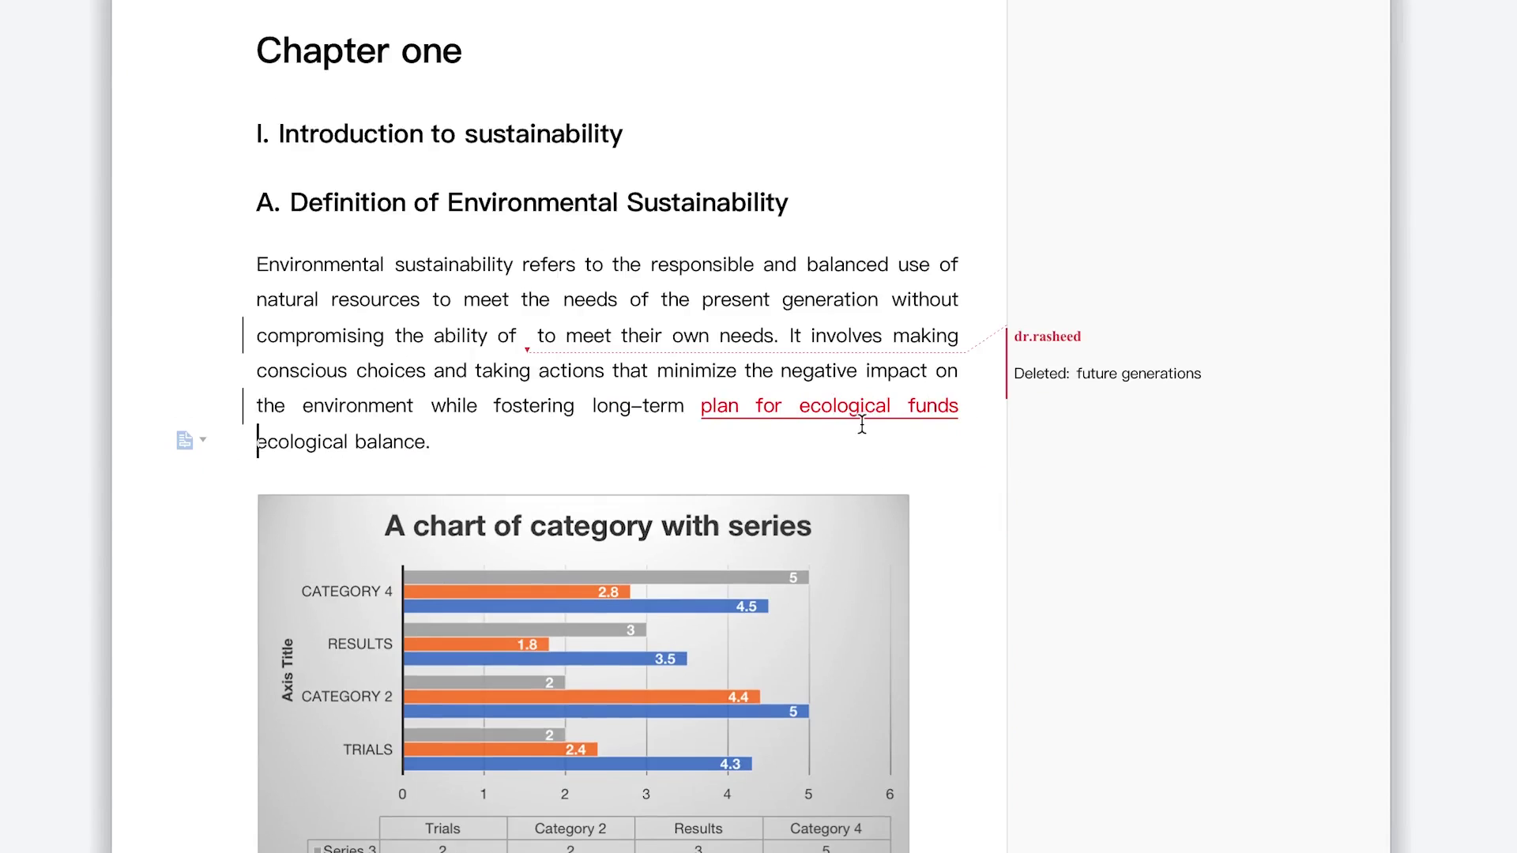
{"action": "left_click", "coordinate": [799, 407]}
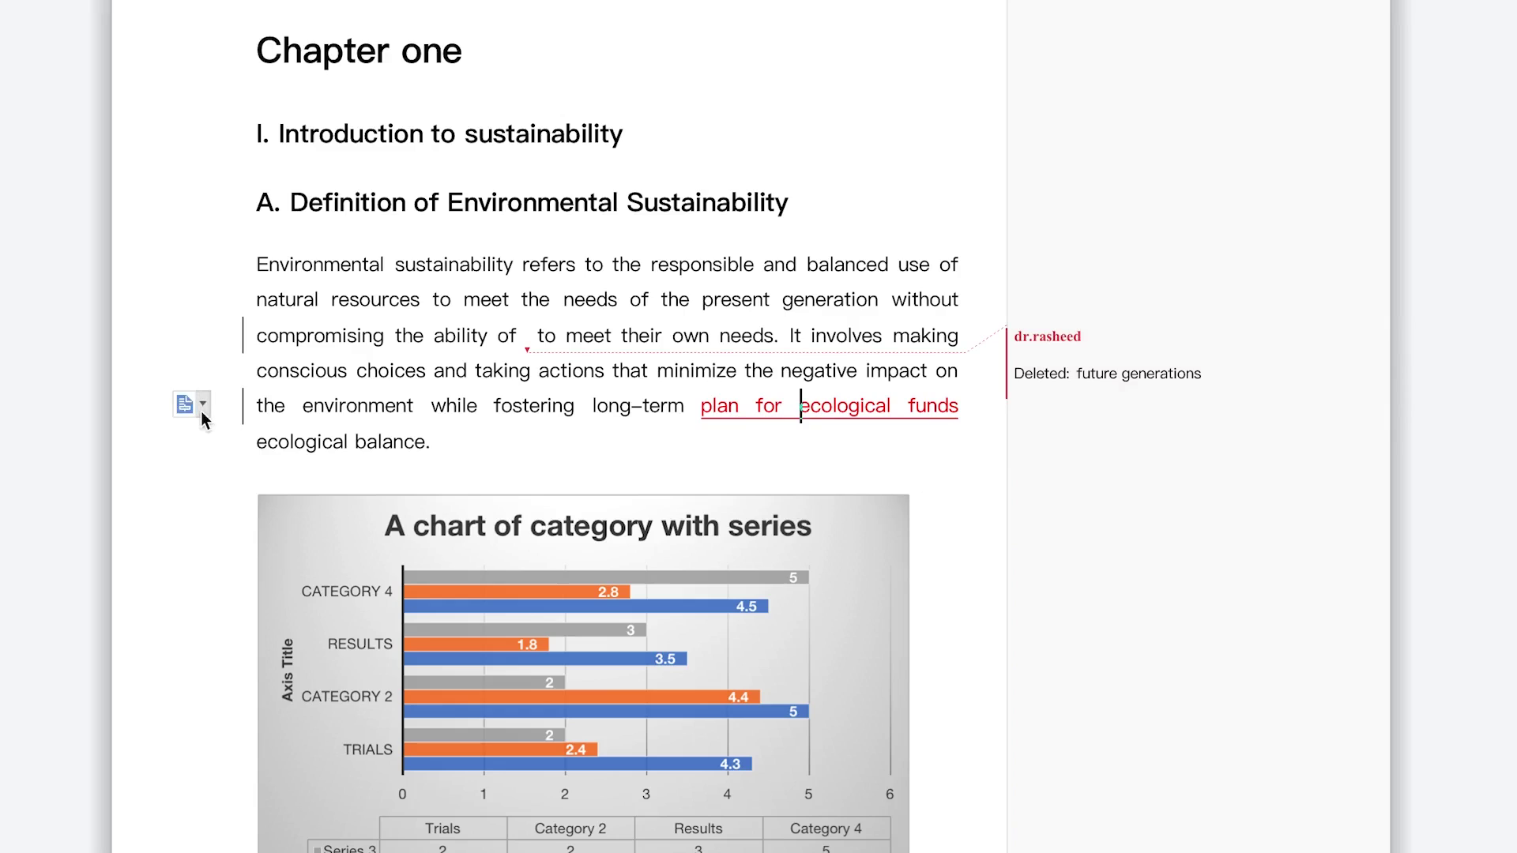
{"action": "left_click", "coordinate": [239, 411]}
{"action": "left_click_drag", "start_coordinate": [239, 411], "coordinate": [264, 301]}
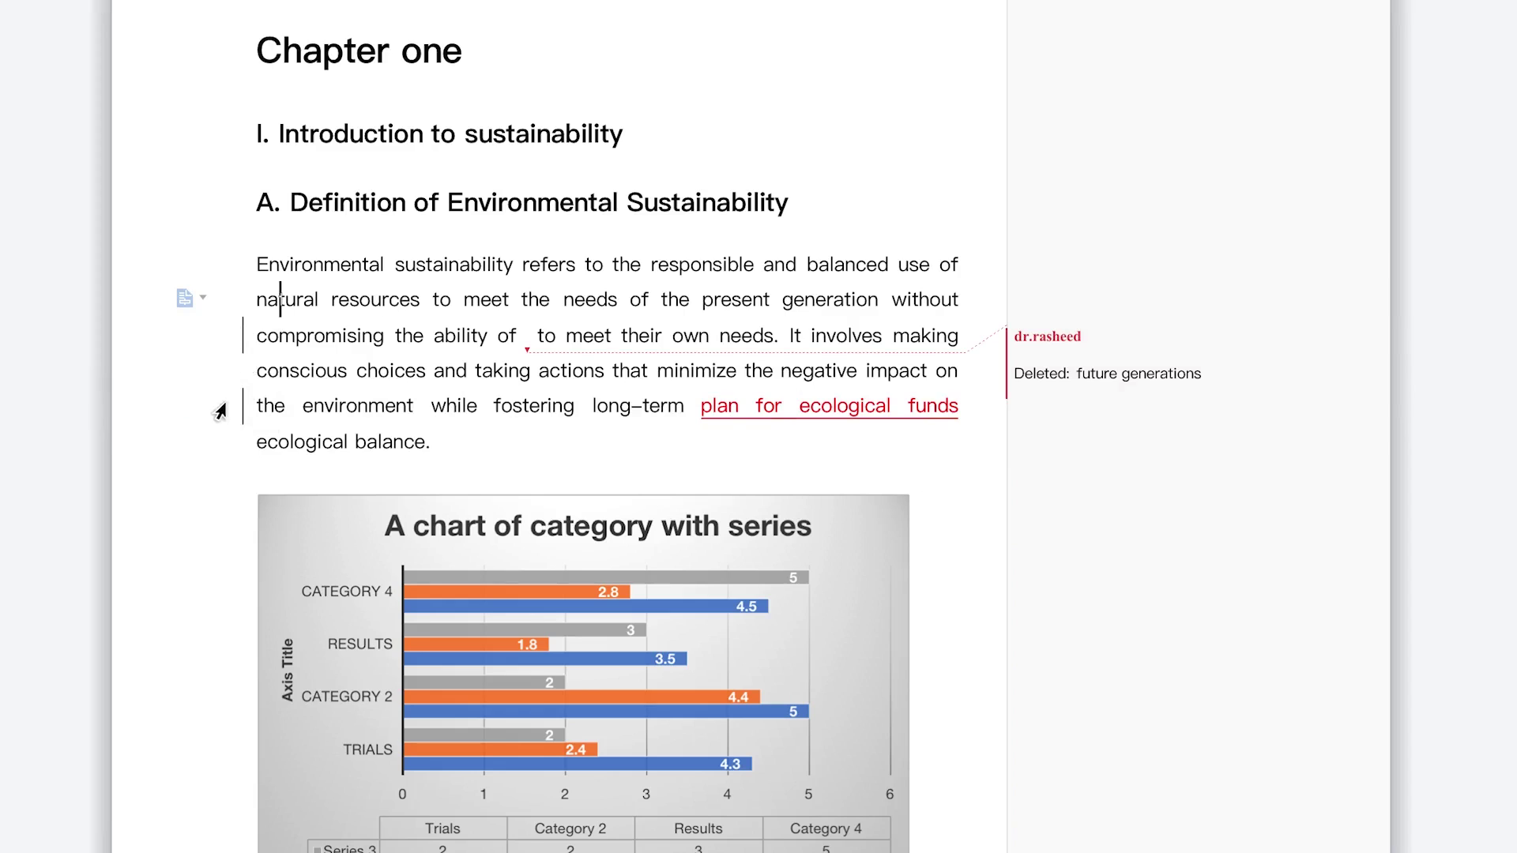
Insert a comma after "paramount importance" in the Importance of Environmental Sustainability paragraph.
{"action": "scroll", "coordinate": [509, 606], "scroll_direction": "down", "scroll_amount": 2}
{"action": "scroll", "coordinate": [510, 605], "scroll_direction": "down", "scroll_amount": 15}
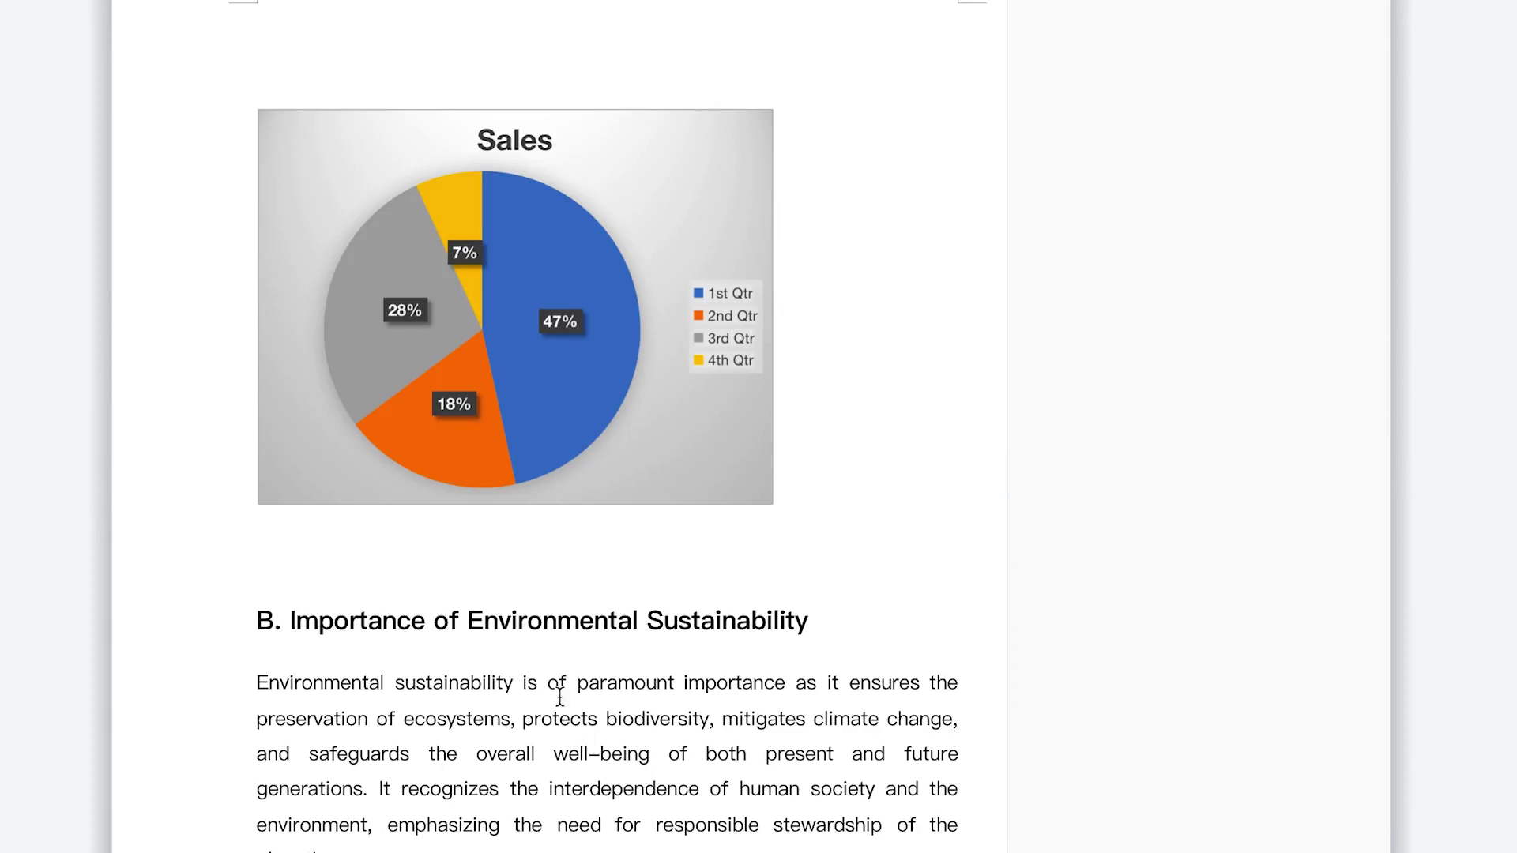
{"action": "left_click", "coordinate": [788, 684]}
{"action": "type", "text": ","}
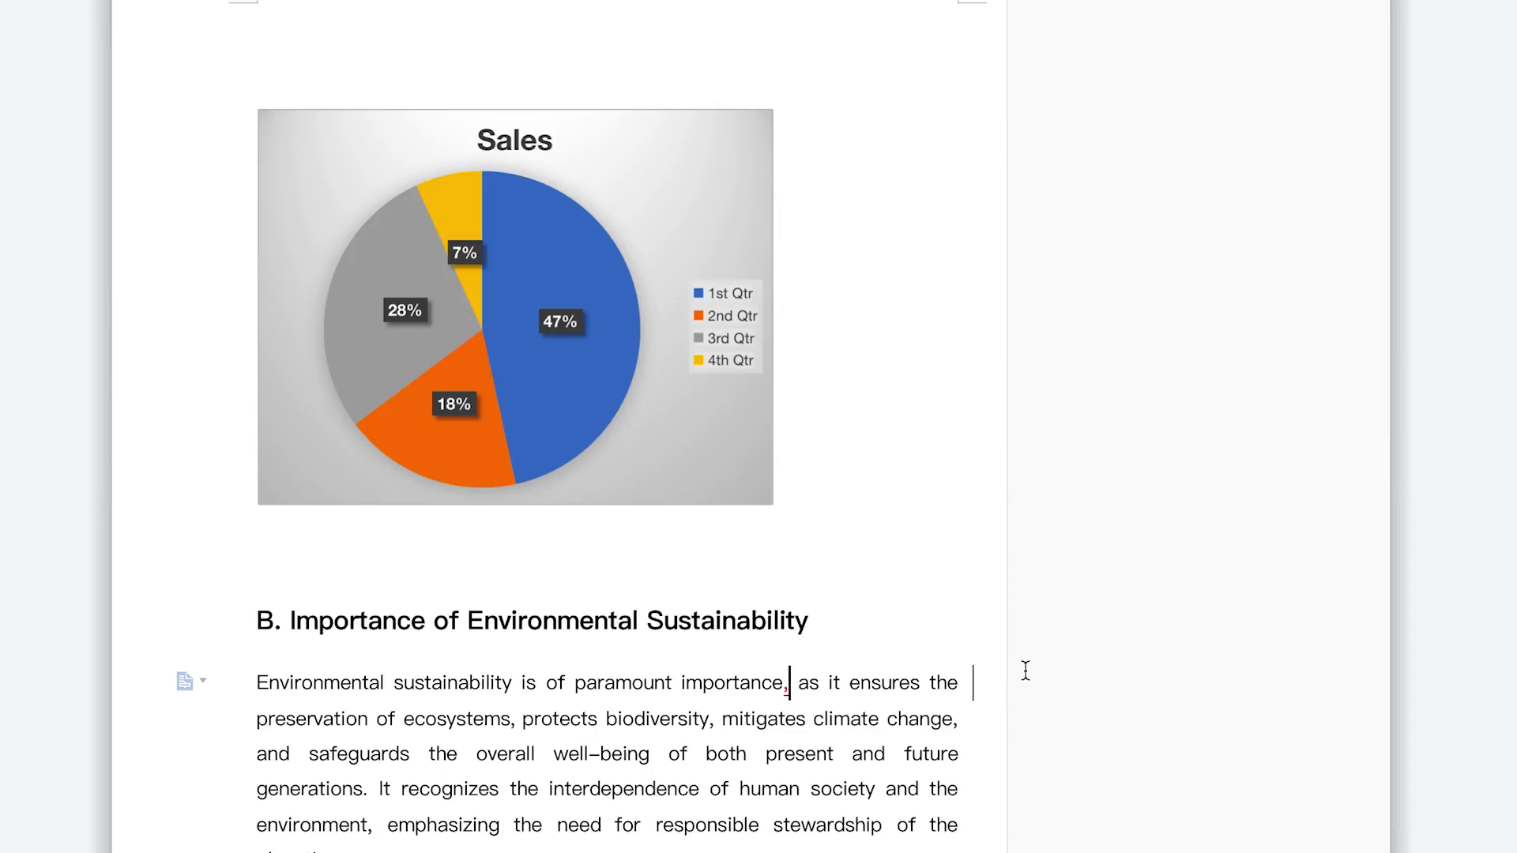
Delete the text from "e overall well-being" through "human society and" in the Importance of Environmental Sustainability paragraph.
{"action": "scroll", "coordinate": [583, 820], "scroll_direction": "down", "scroll_amount": 4}
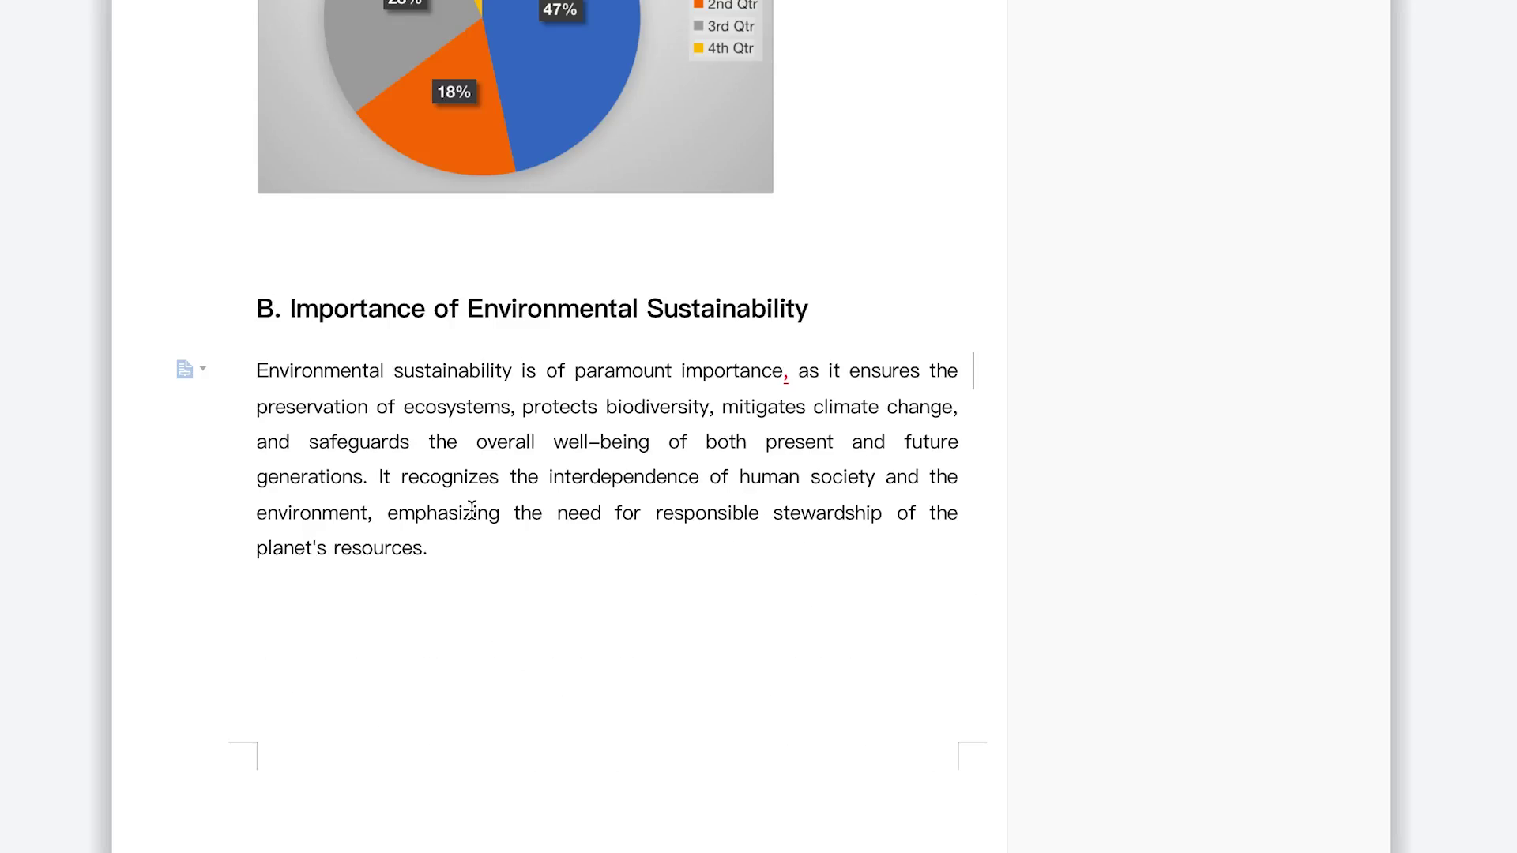
{"action": "left_click_drag", "start_coordinate": [447, 442], "coordinate": [918, 476]}
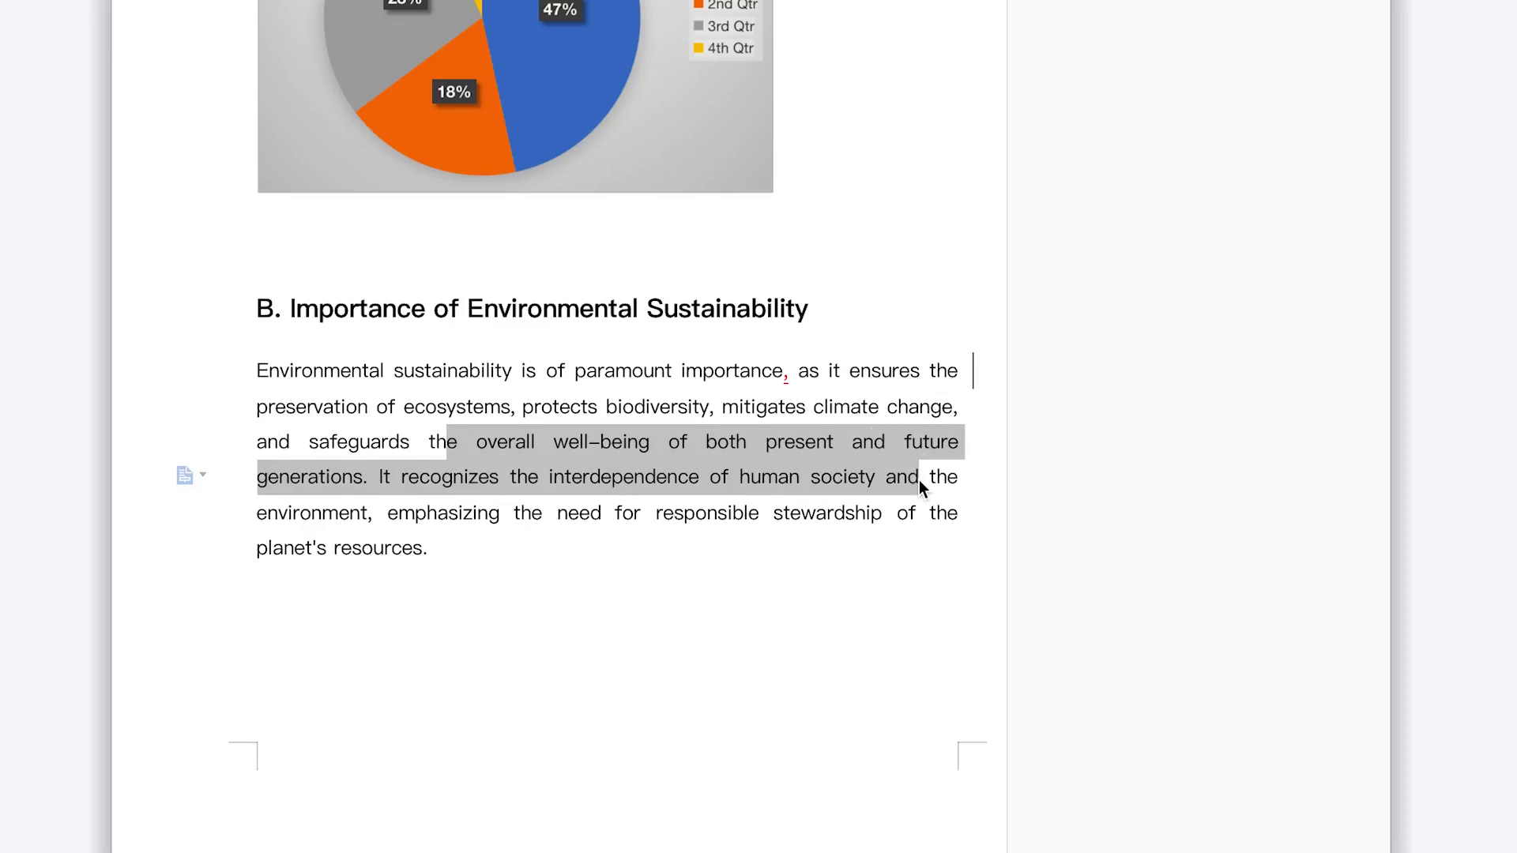
{"action": "key", "text": "Delete"}
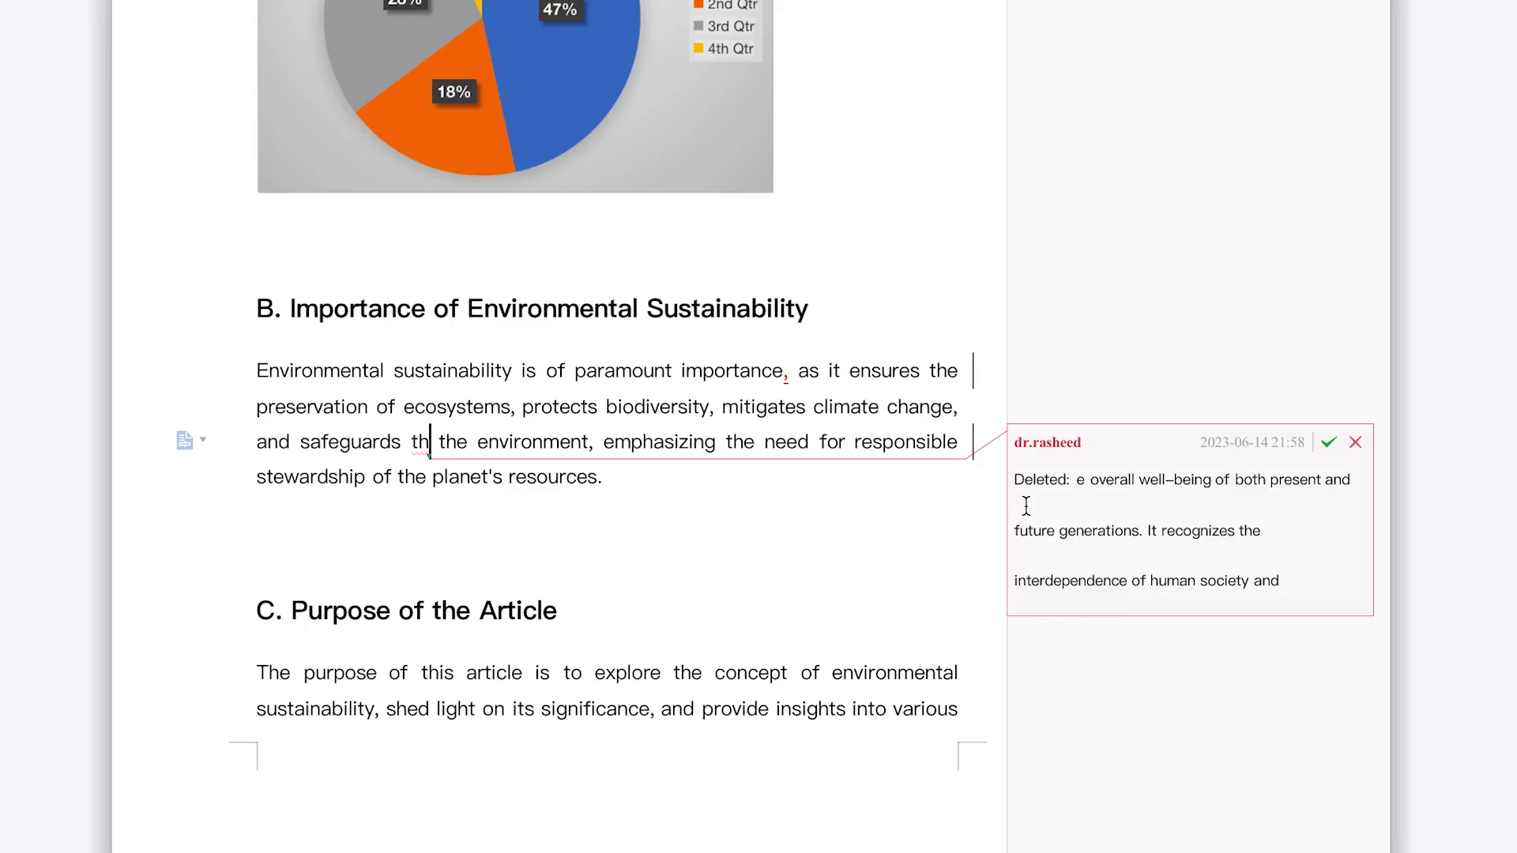
Add the comment "Kind rephrase this paragraph" to the Climate Change and Global Warming text from "primarily caused" to "sea-level rise".
{"action": "scroll", "coordinate": [613, 657], "scroll_direction": "down", "scroll_amount": 2}
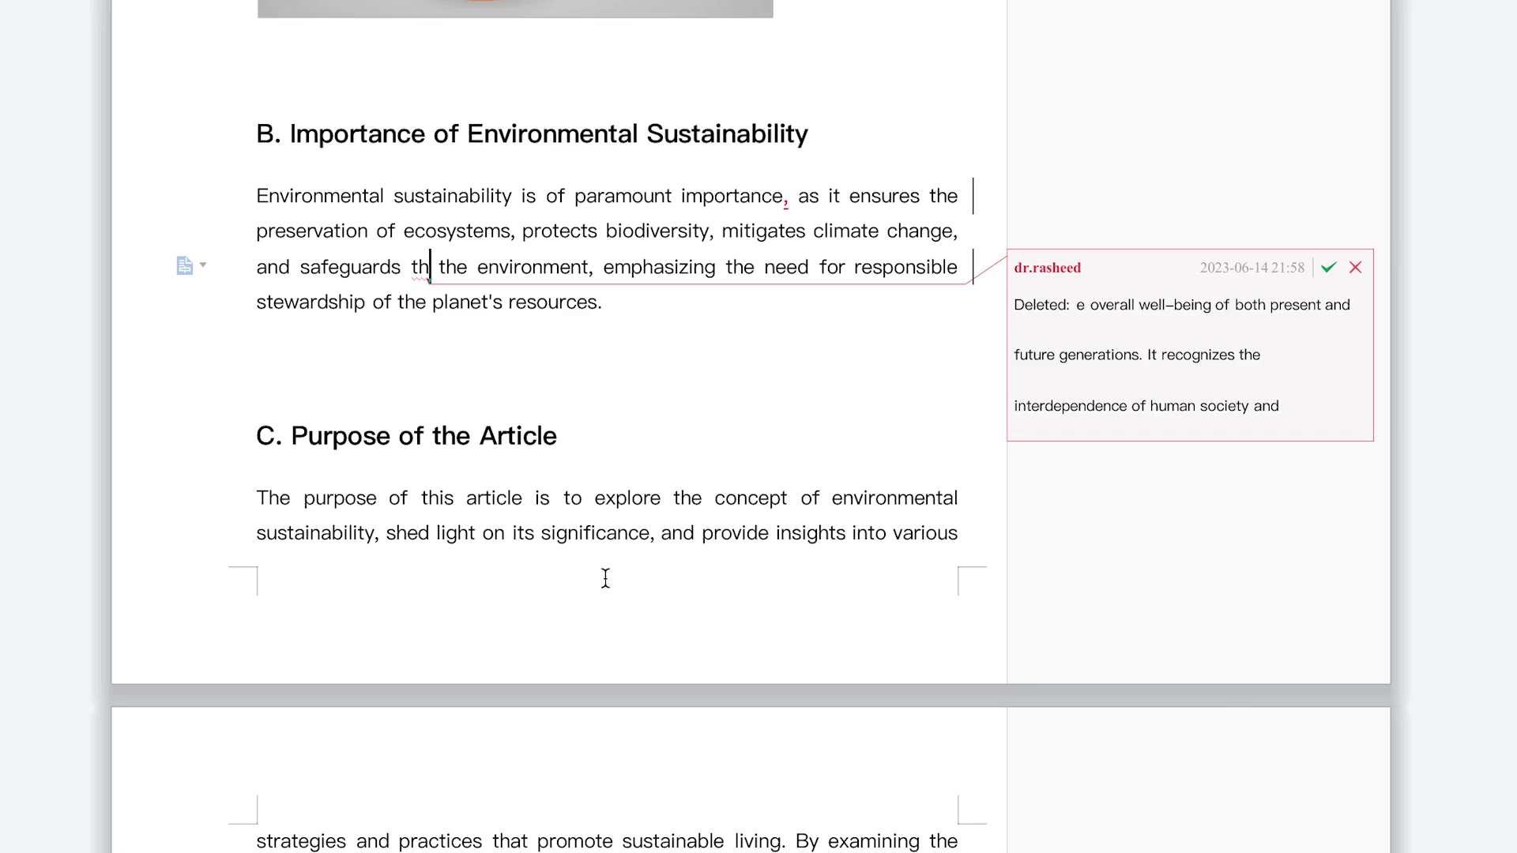
{"action": "left_click", "coordinate": [557, 534]}
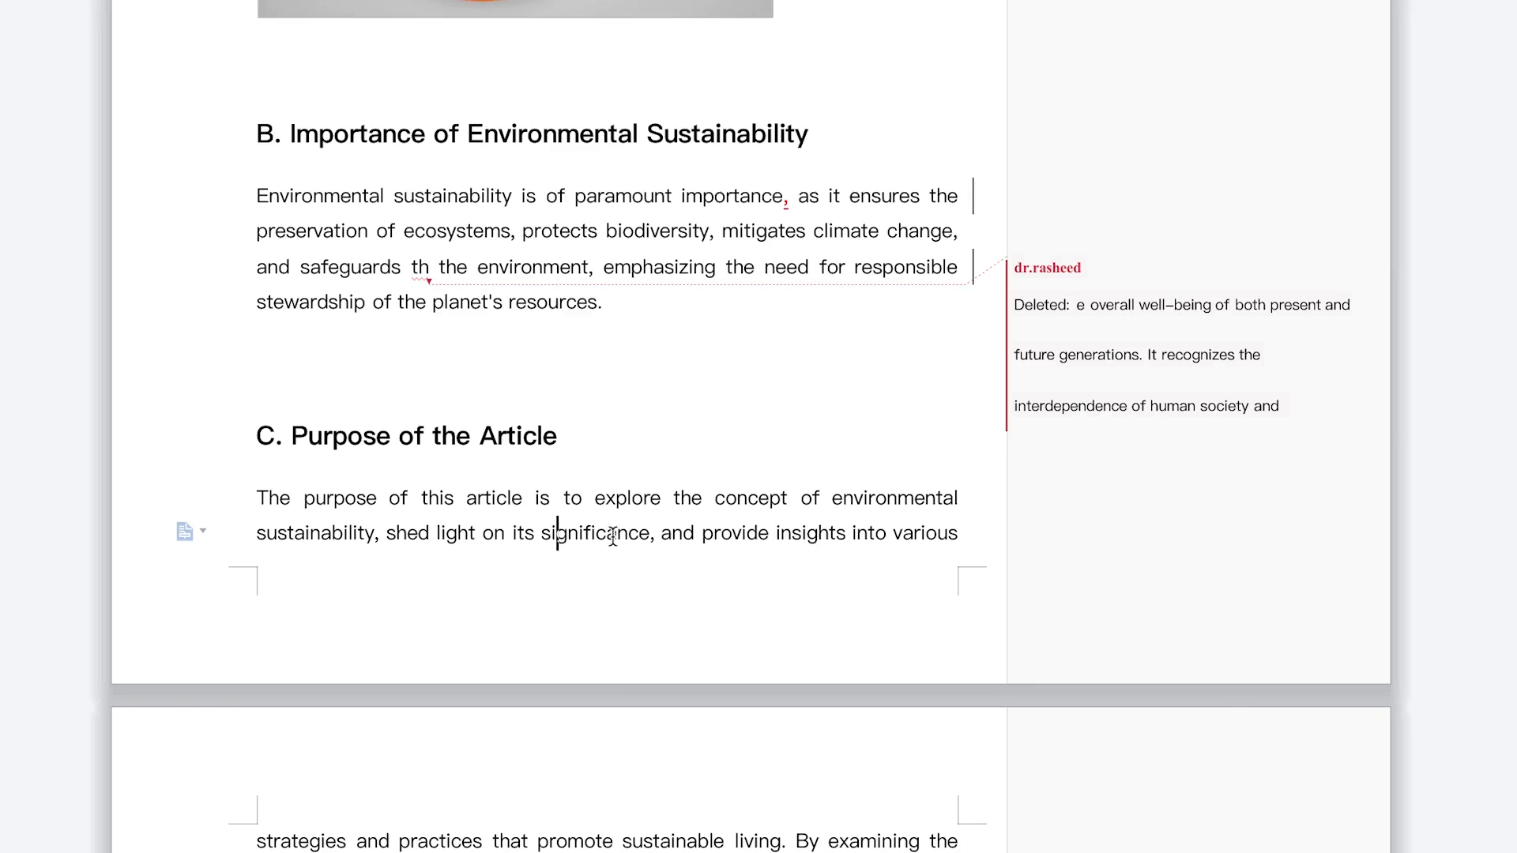
{"action": "scroll", "coordinate": [604, 534], "scroll_direction": "up", "scroll_amount": 2}
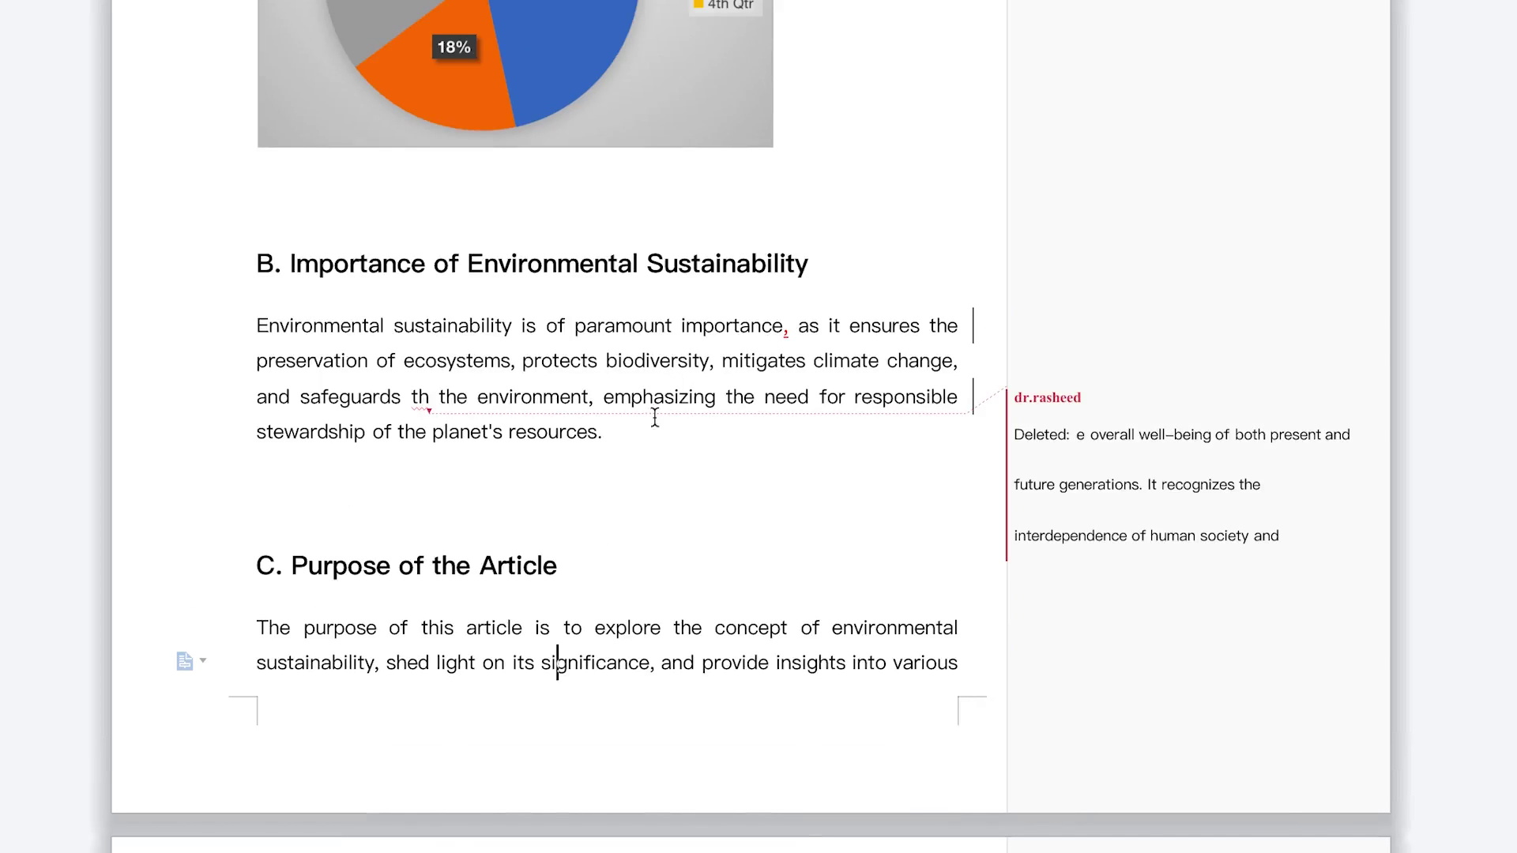
{"action": "scroll", "coordinate": [626, 619], "scroll_direction": "down", "scroll_amount": 14}
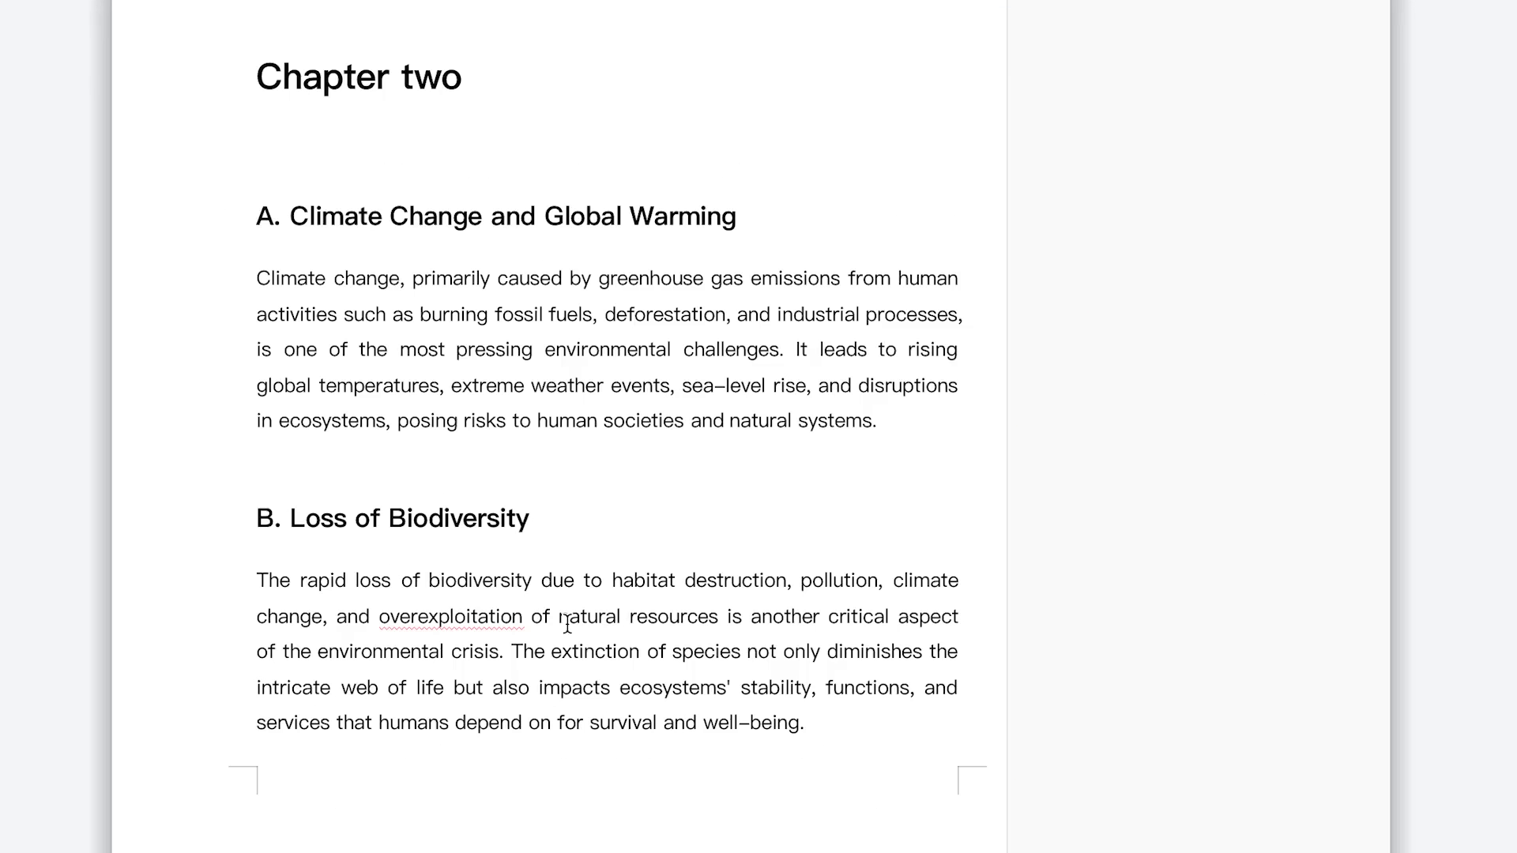
{"action": "left_click_drag", "start_coordinate": [480, 286], "coordinate": [785, 382]}
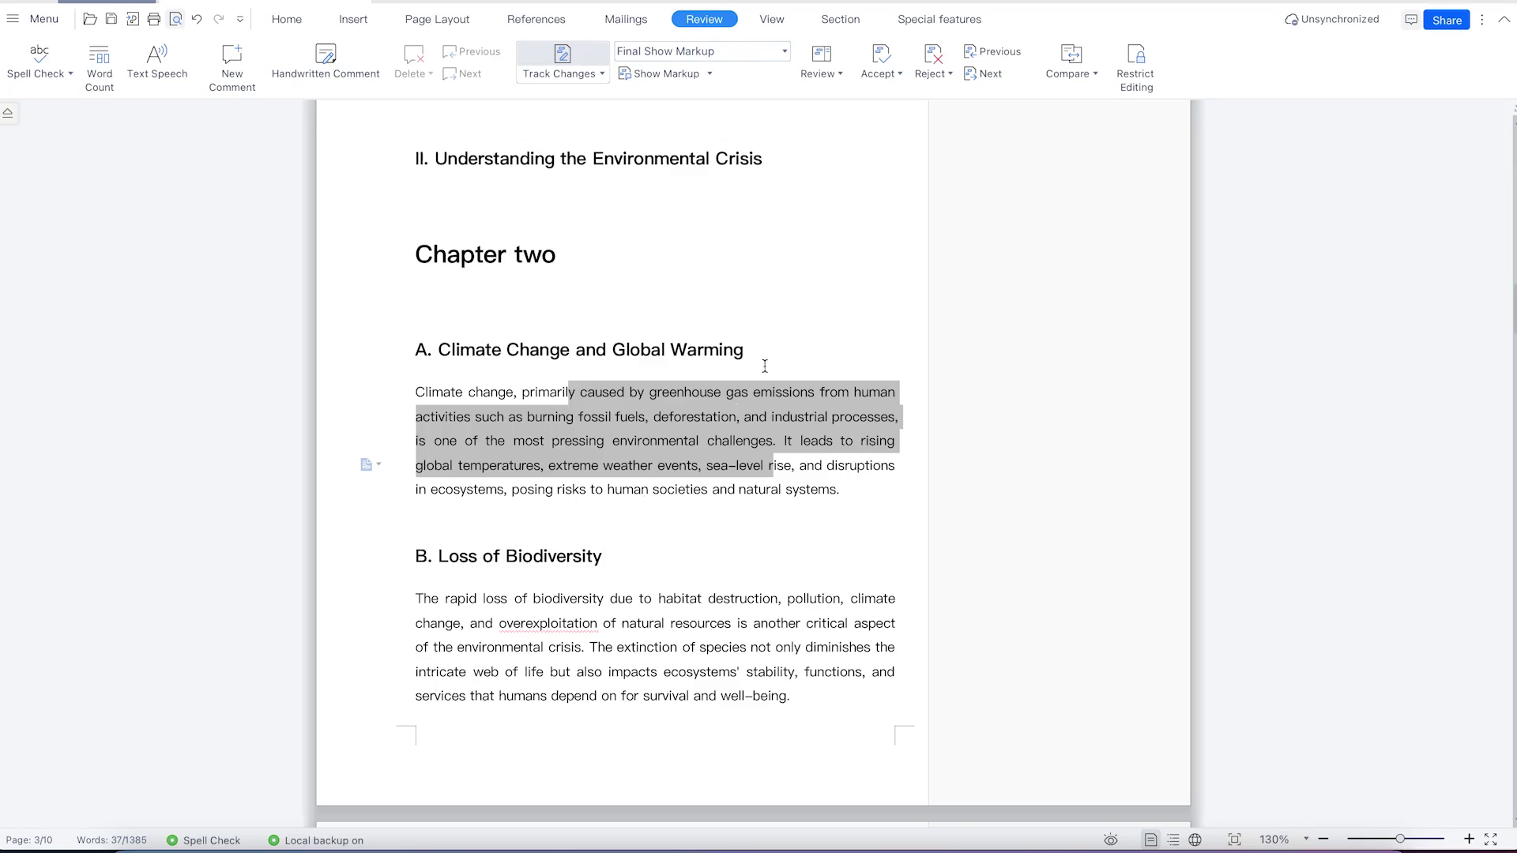
{"action": "left_click", "coordinate": [228, 91]}
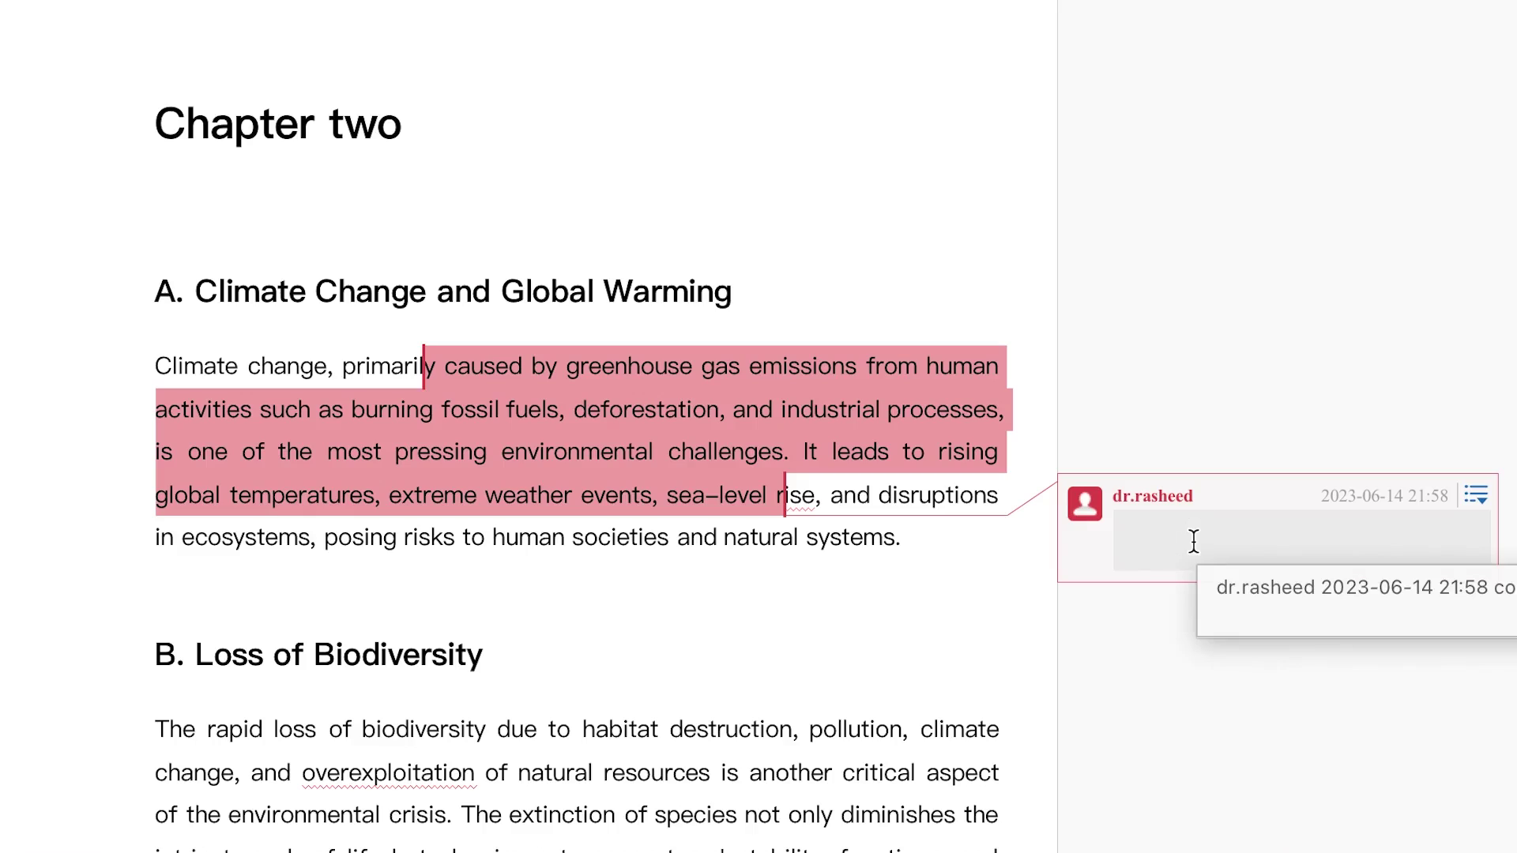
{"action": "type", "text": "Kind re"}
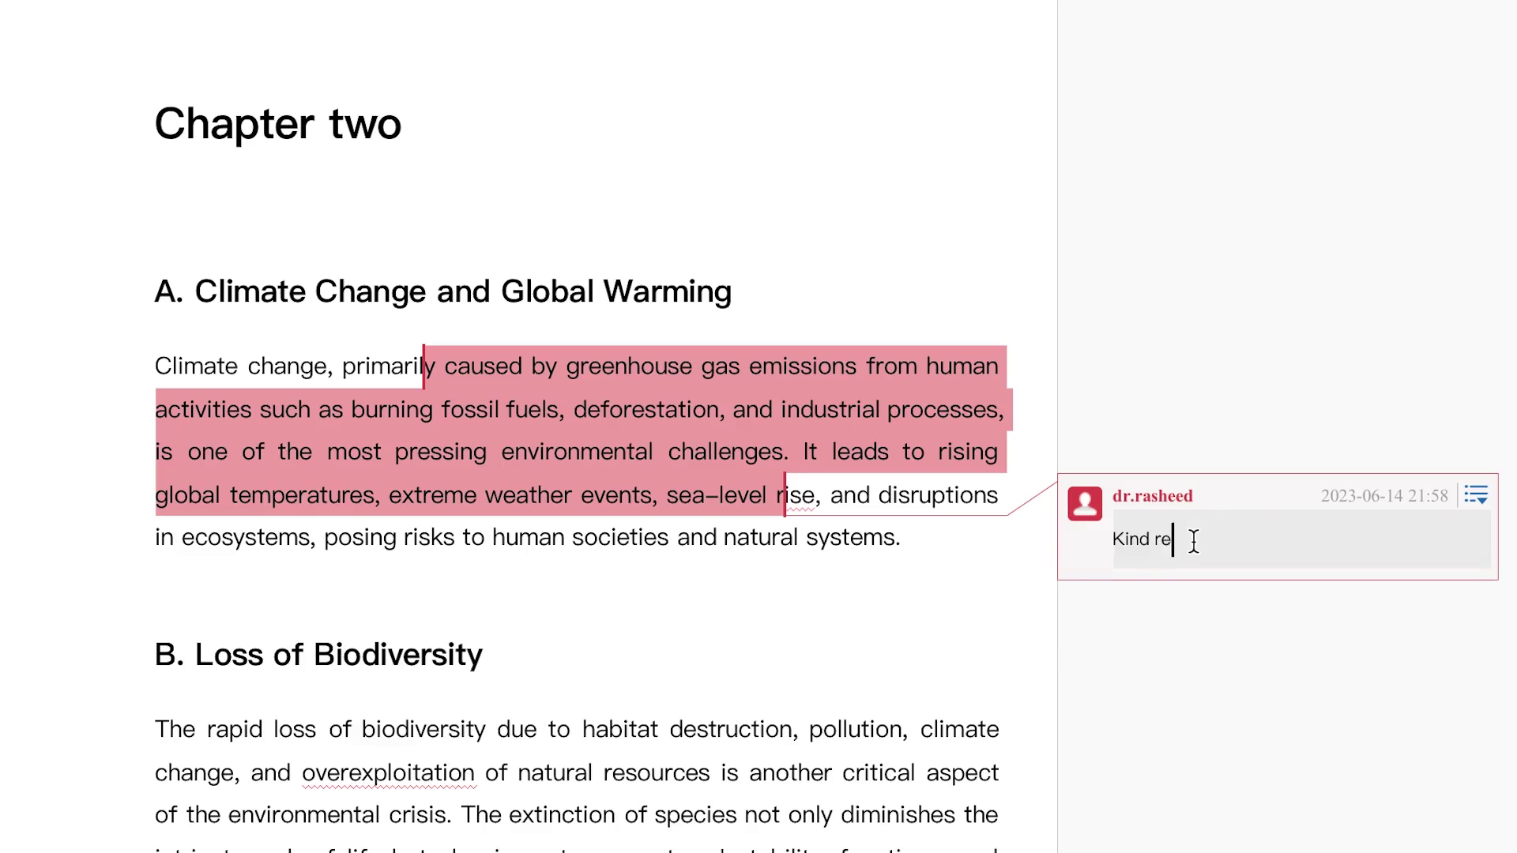
{"action": "type", "text": "phrase this paragraph"}
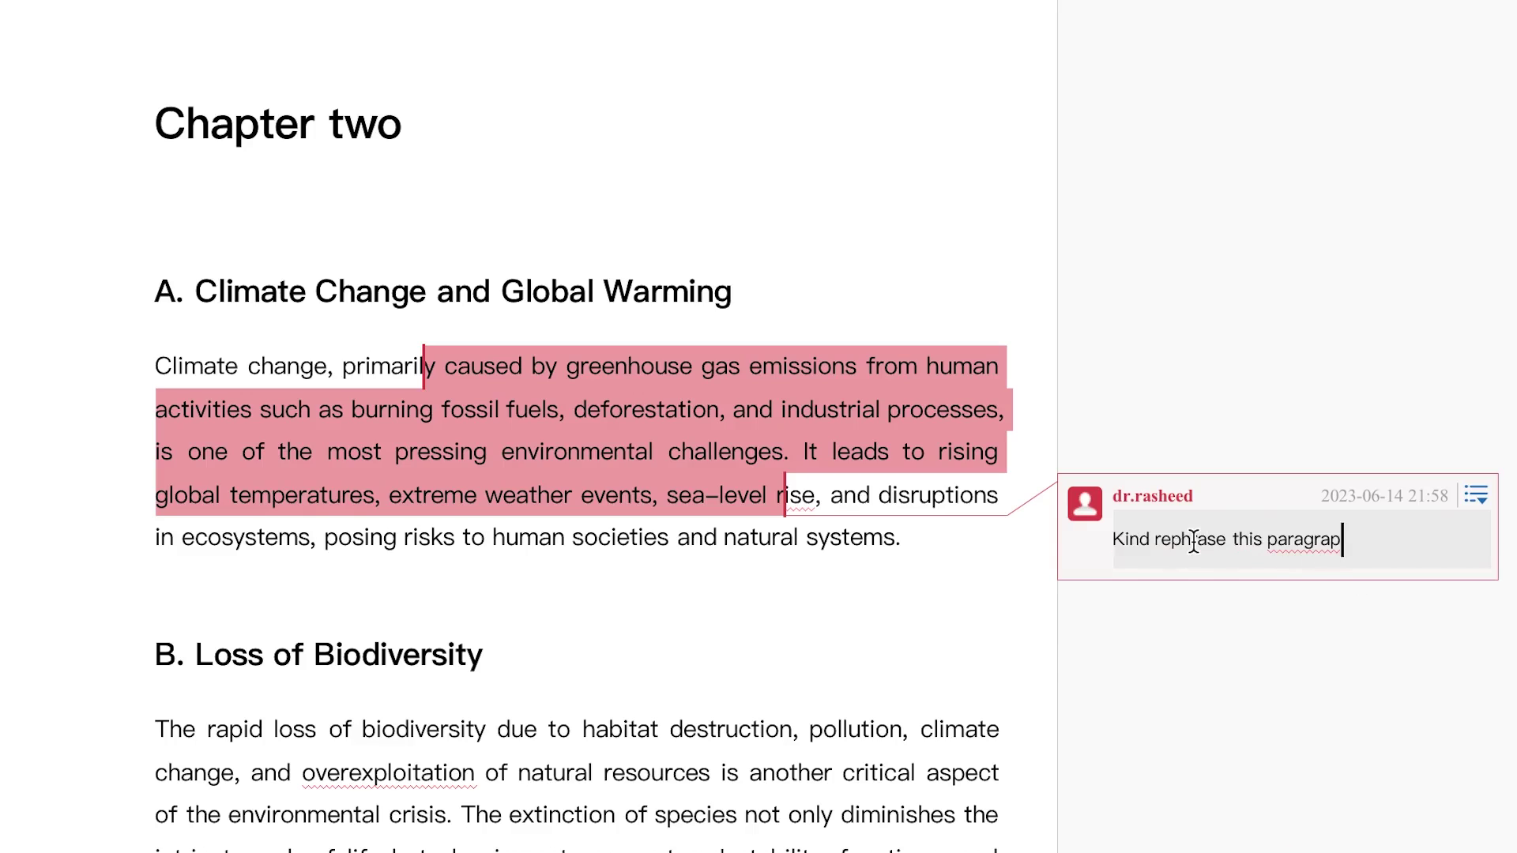
{"action": "left_click", "coordinate": [1330, 828]}
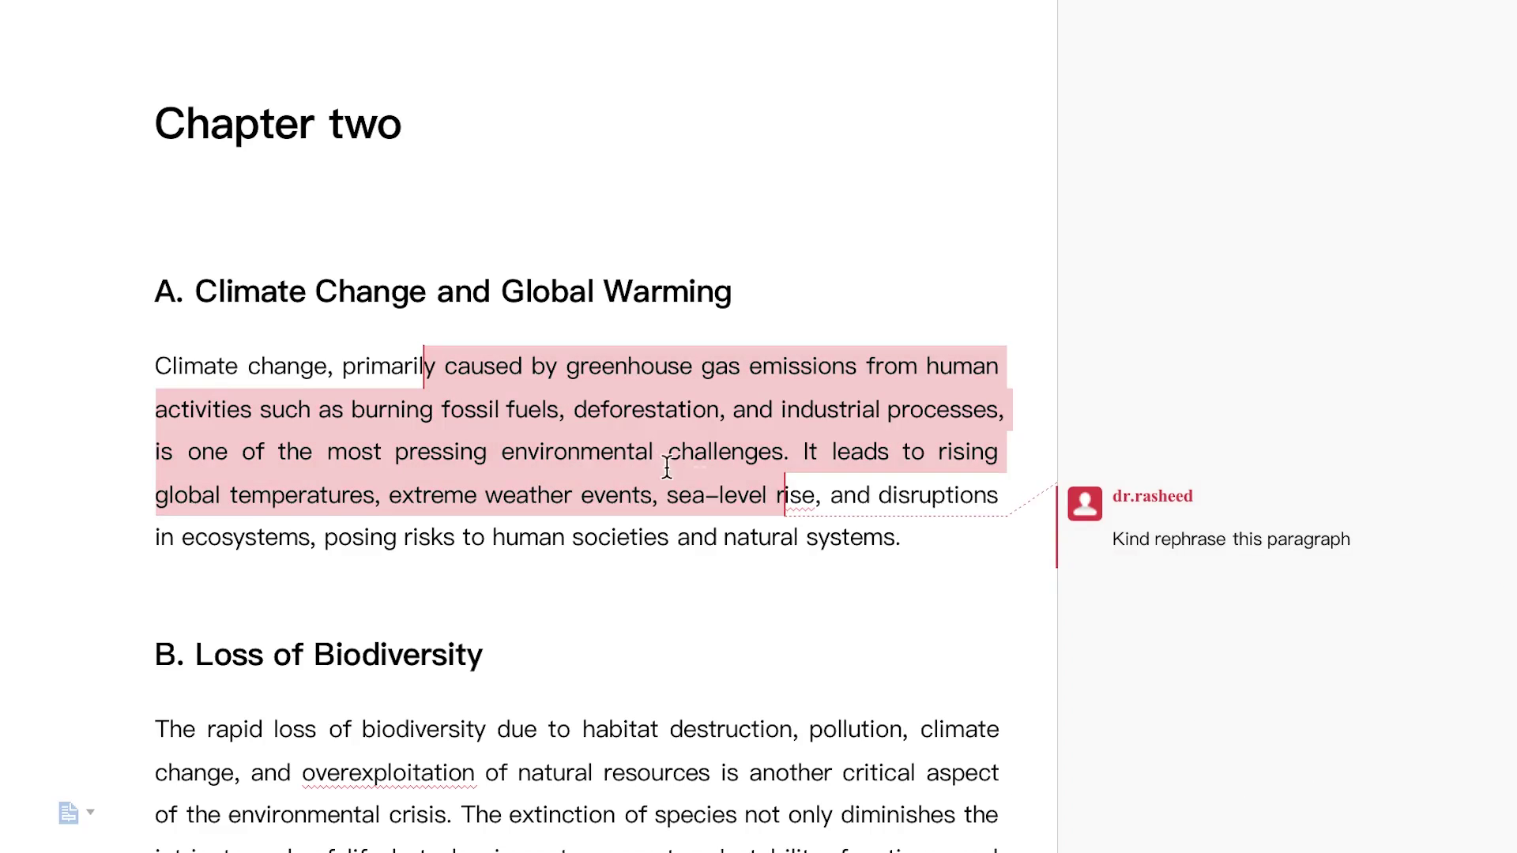
Add the comment "kindly update this" to the first Chapter one paragraph, from "sustainability refers" to "the present".
{"action": "scroll", "coordinate": [625, 451], "scroll_direction": "up", "scroll_amount": 4}
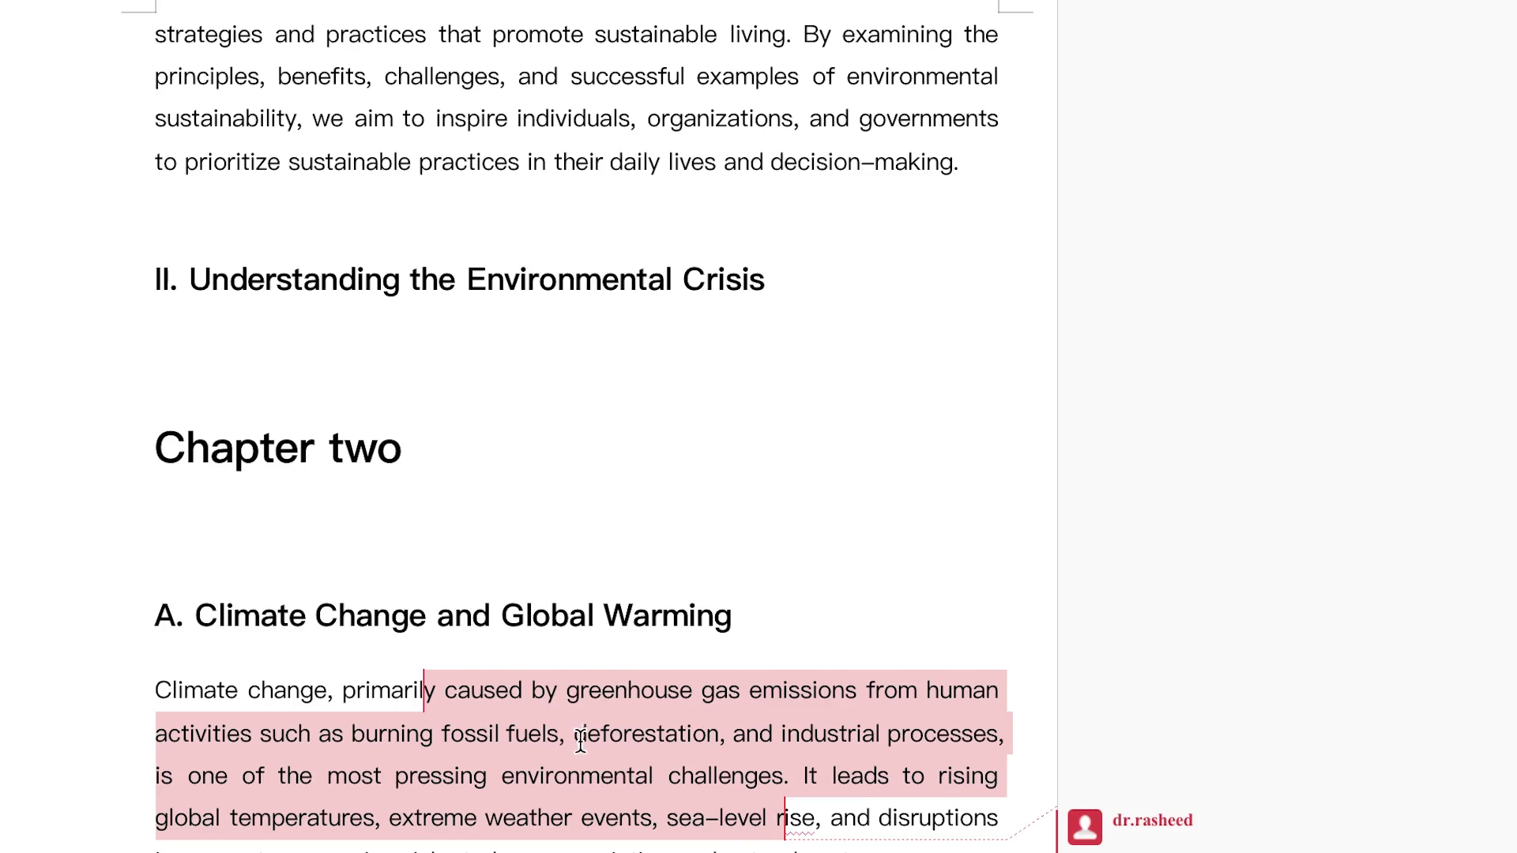
{"action": "scroll", "coordinate": [487, 661], "scroll_direction": "up", "scroll_amount": 10}
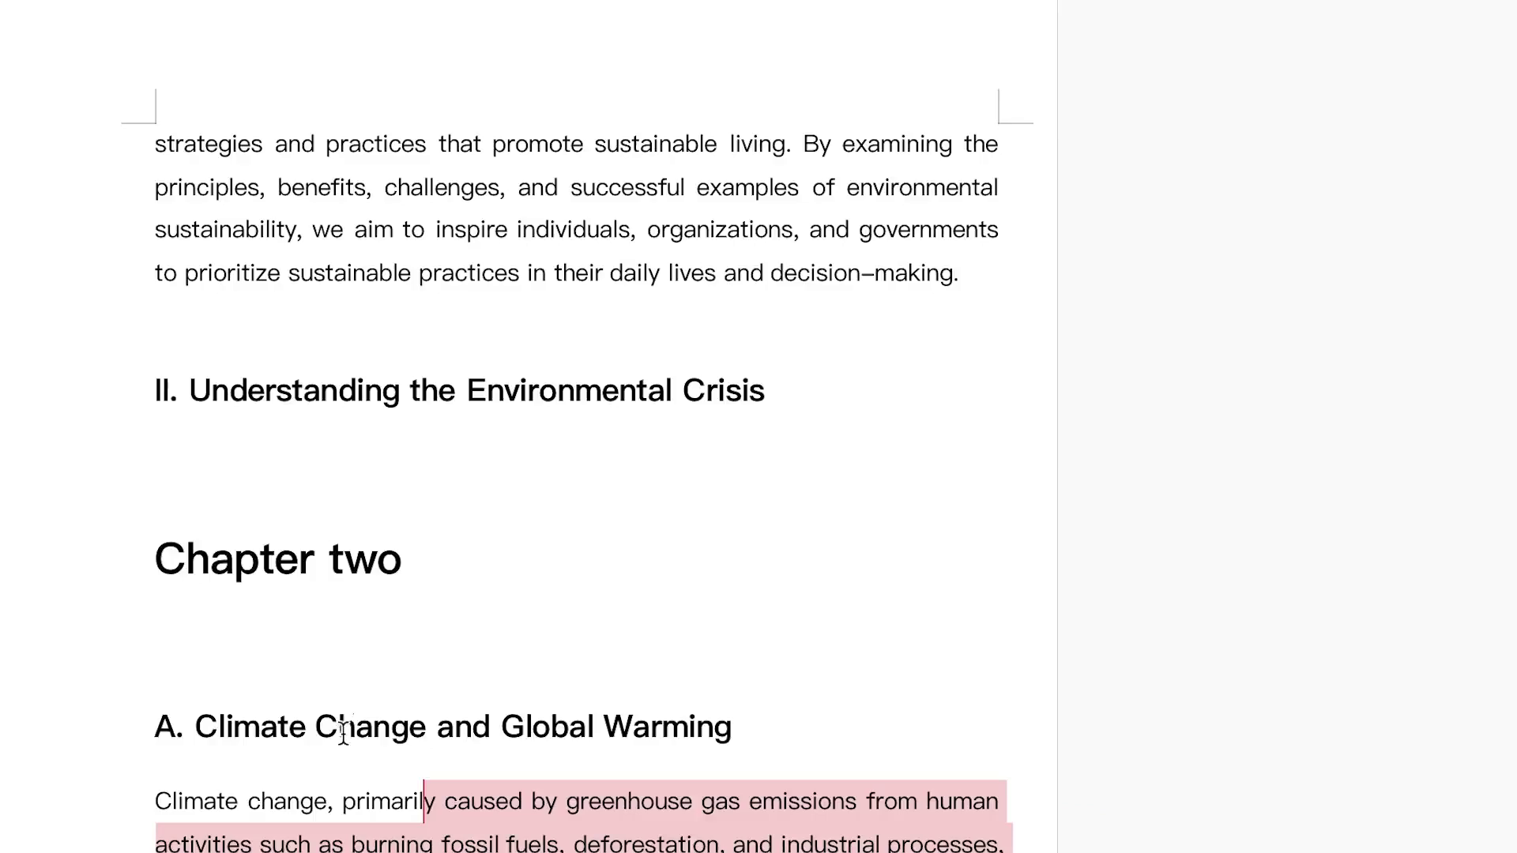
{"action": "scroll", "coordinate": [566, 792], "scroll_direction": "down", "scroll_amount": 18}
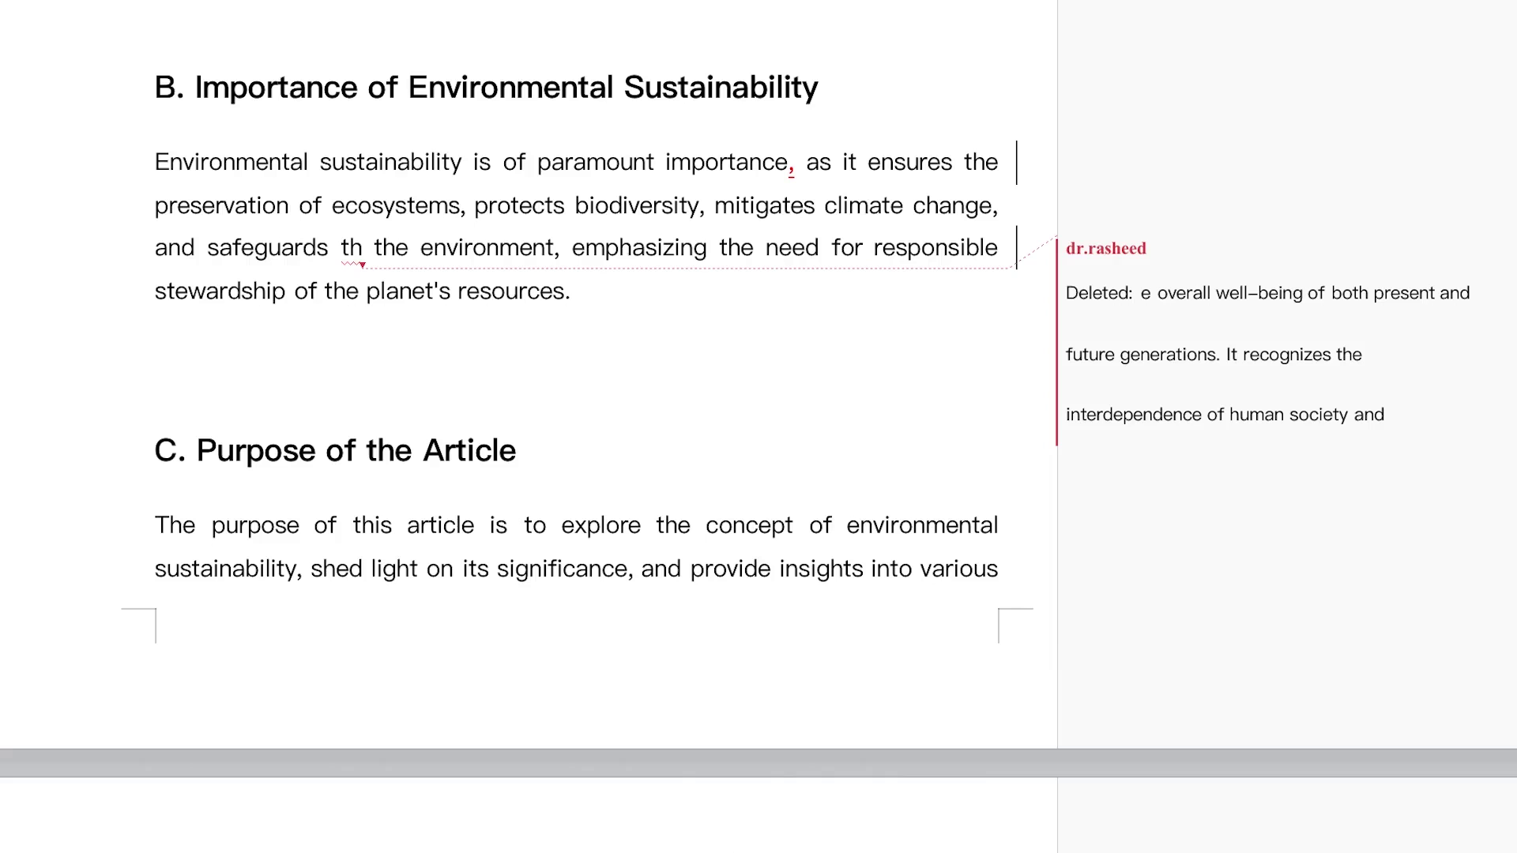
{"action": "scroll", "coordinate": [670, 410], "scroll_direction": "up", "scroll_amount": 20}
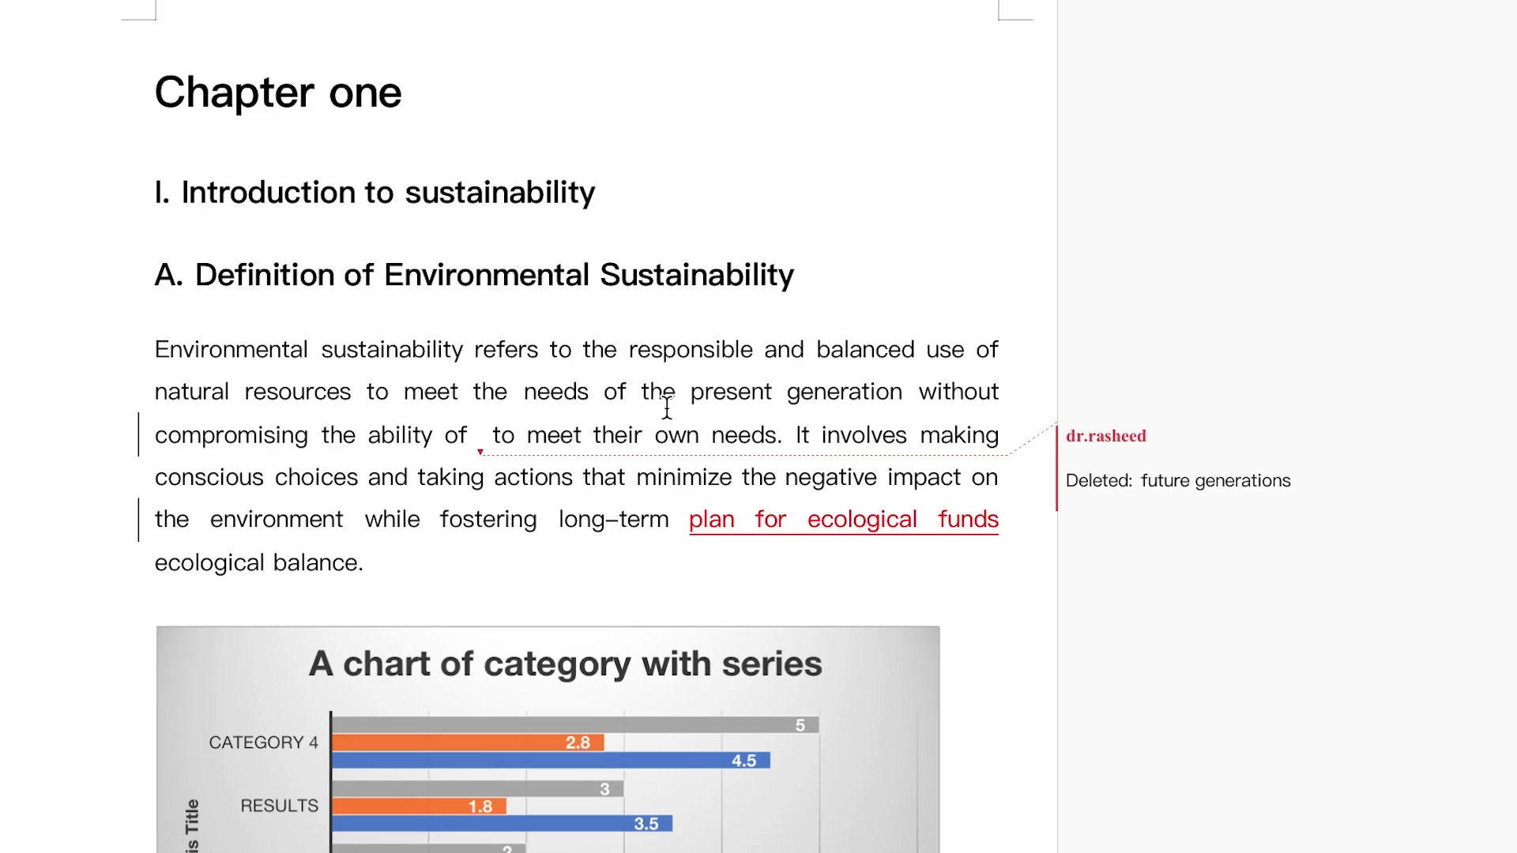
{"action": "left_click_drag", "start_coordinate": [399, 349], "coordinate": [768, 389]}
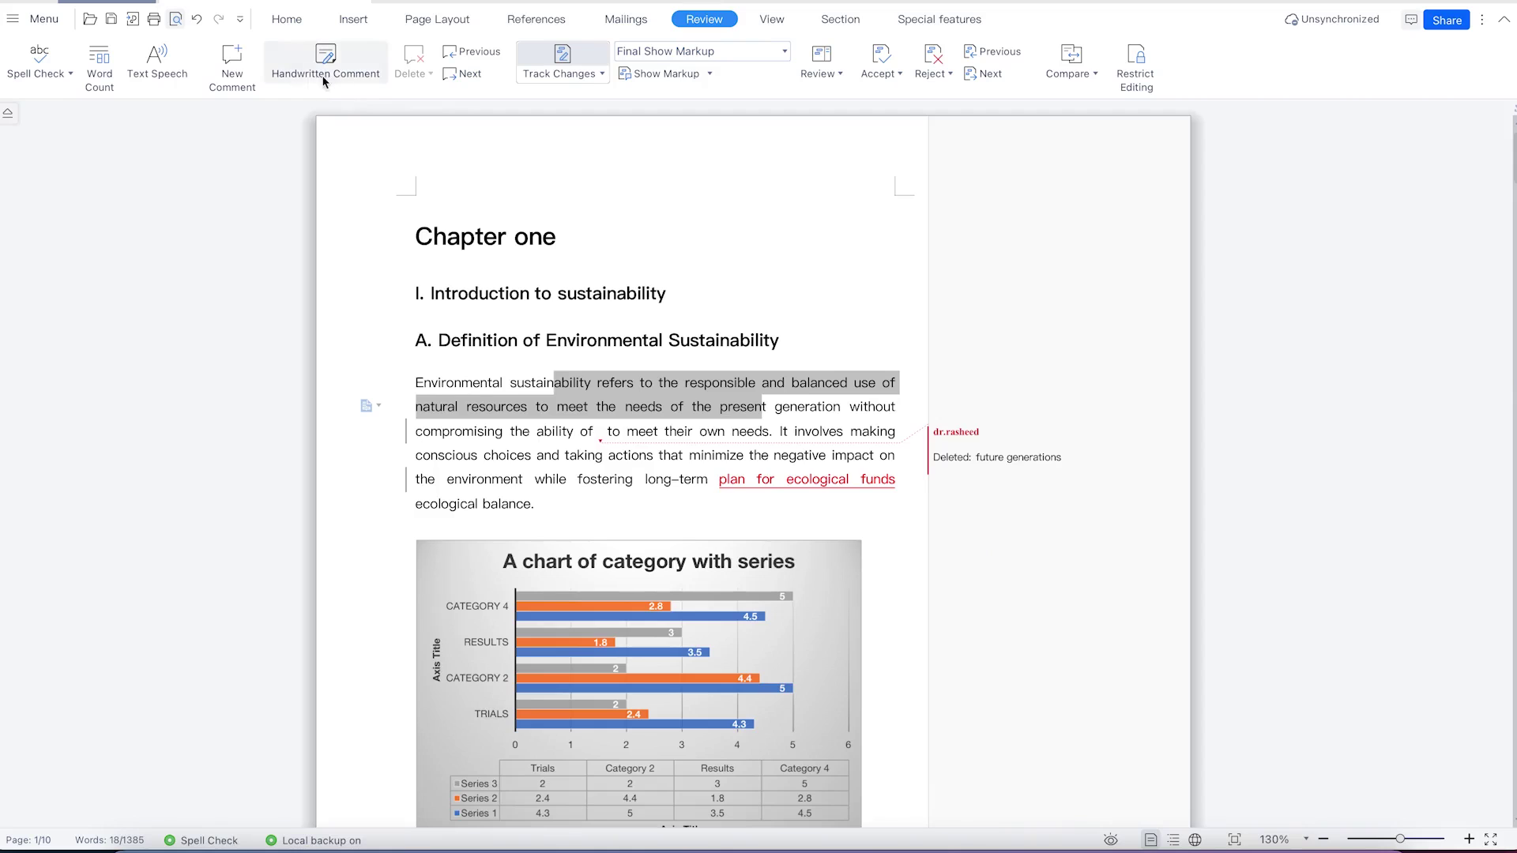
{"action": "left_click", "coordinate": [246, 62]}
{"action": "type", "text": "kindly update this"}
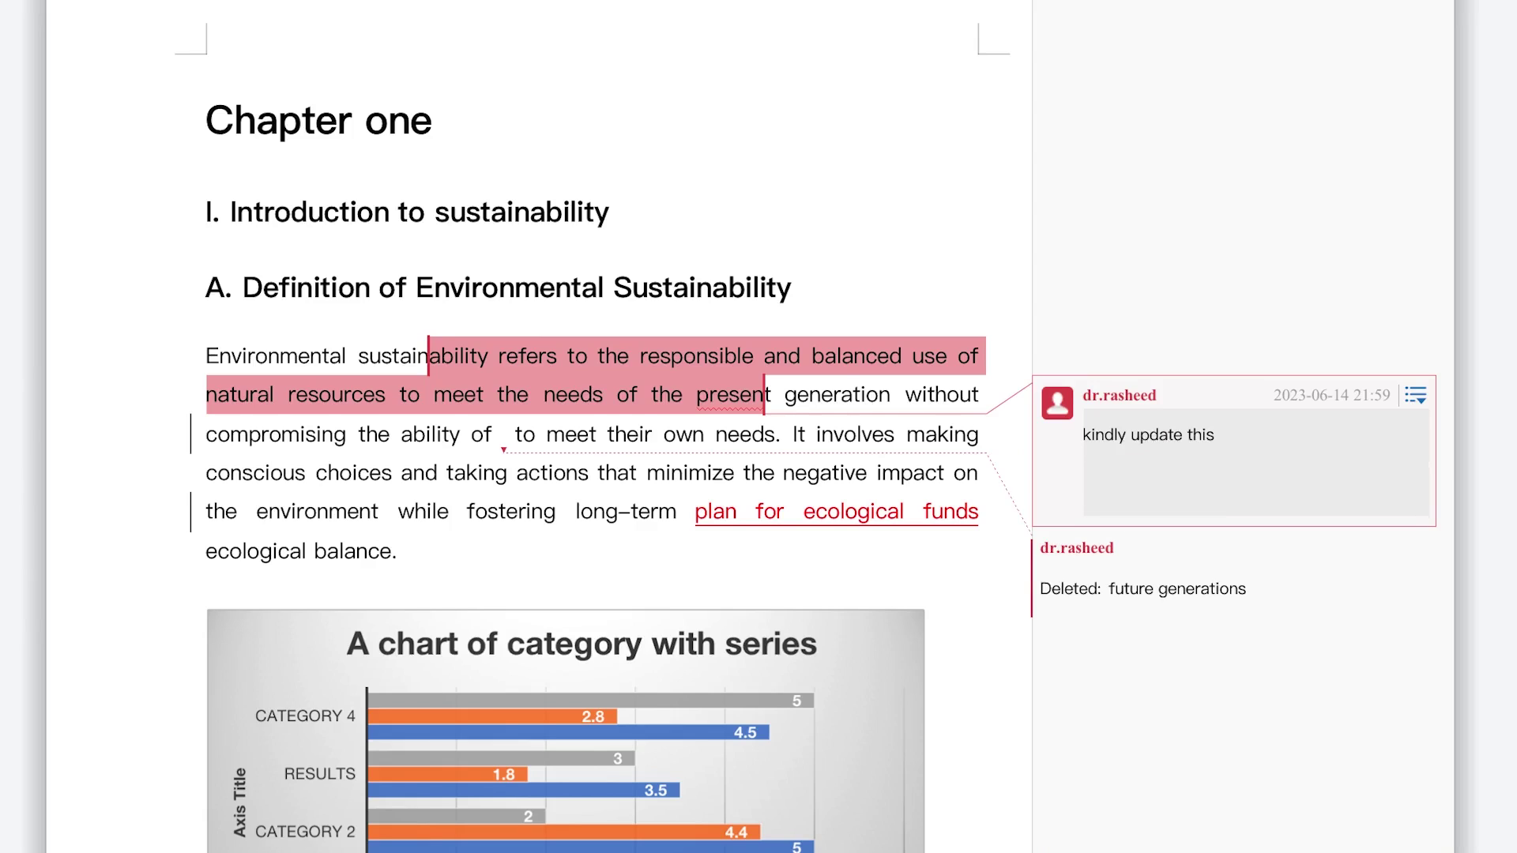
{"action": "left_click", "coordinate": [1001, 668]}
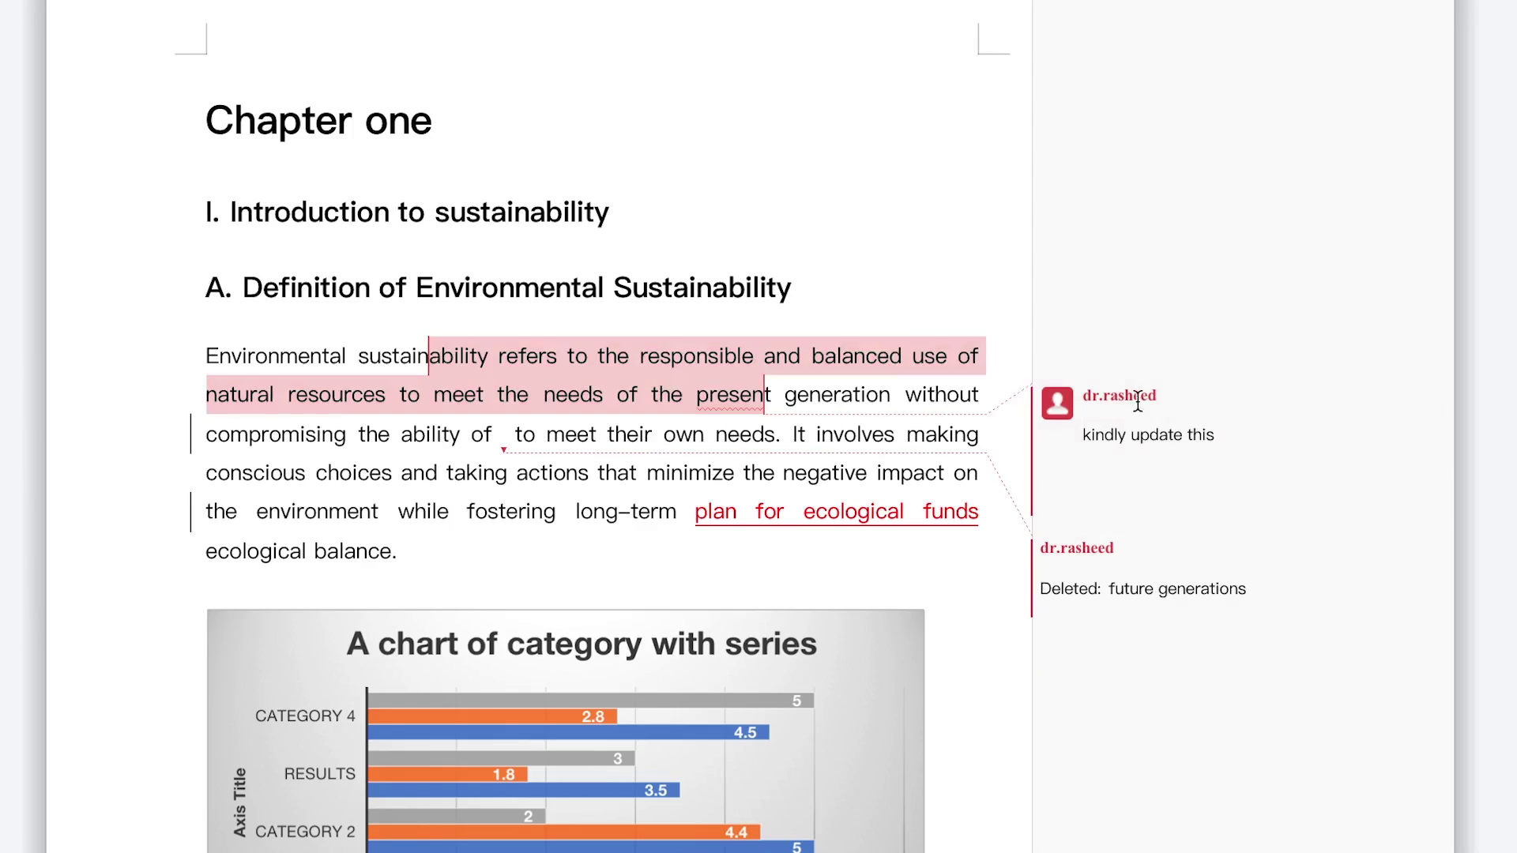
Remove the extra blank line from the end of the "kindly update this" comment.
{"action": "left_click", "coordinate": [1112, 472]}
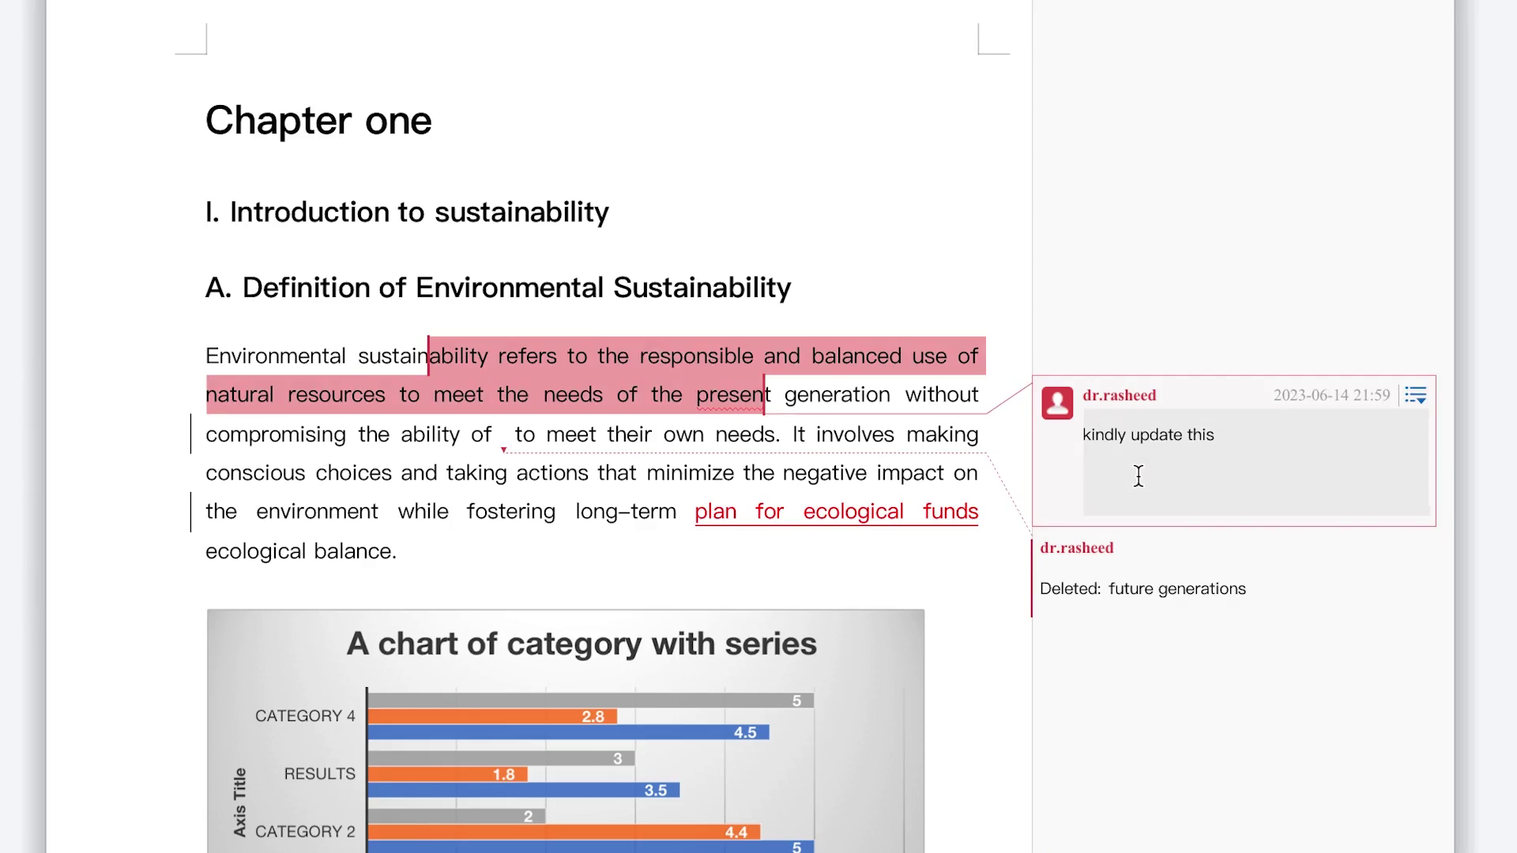
{"action": "key", "text": "BackSpace"}
{"action": "left_click", "coordinate": [1251, 786]}
{"action": "left_click", "coordinate": [1154, 431]}
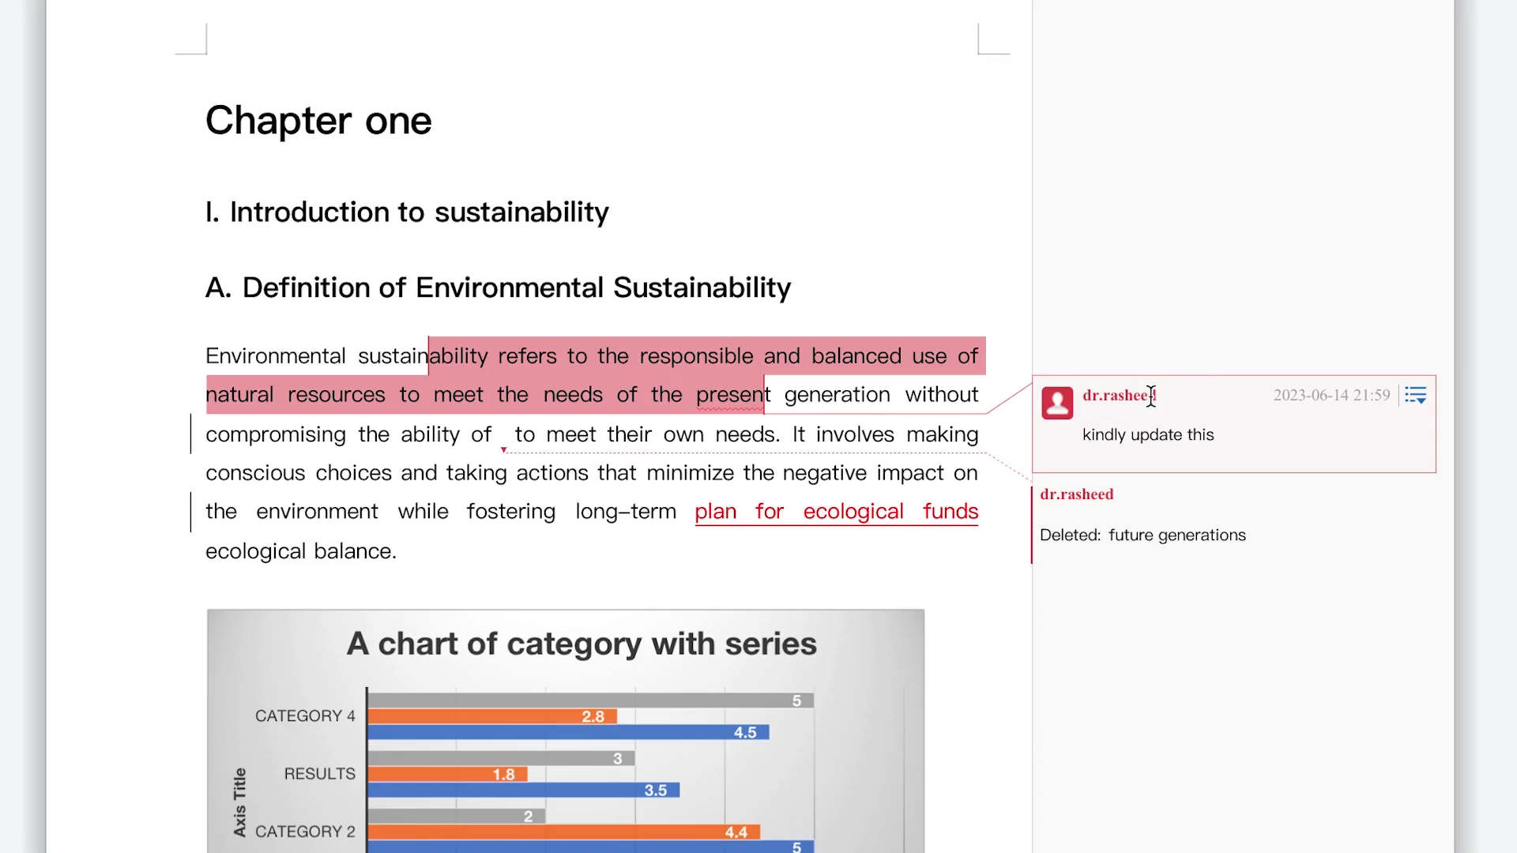
{"action": "left_click", "coordinate": [1107, 582]}
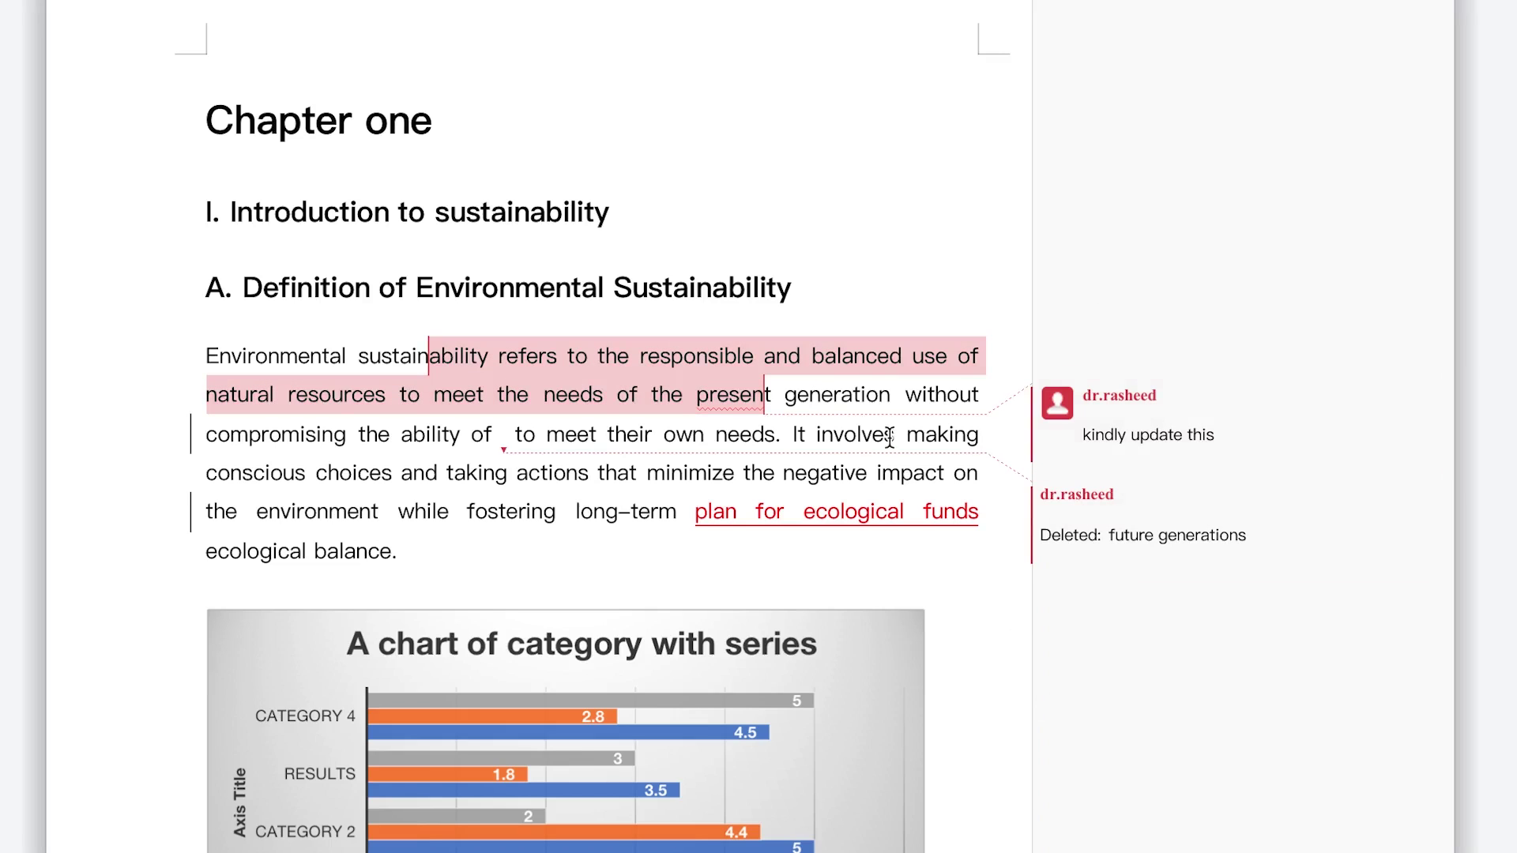
Reply "updated already kindly check" to the "kindly update this" comment on the first Chapter one paragraph.
{"action": "scroll", "coordinate": [919, 369], "scroll_direction": "down", "scroll_amount": 2}
{"action": "scroll", "coordinate": [592, 427], "scroll_direction": "down", "scroll_amount": 15}
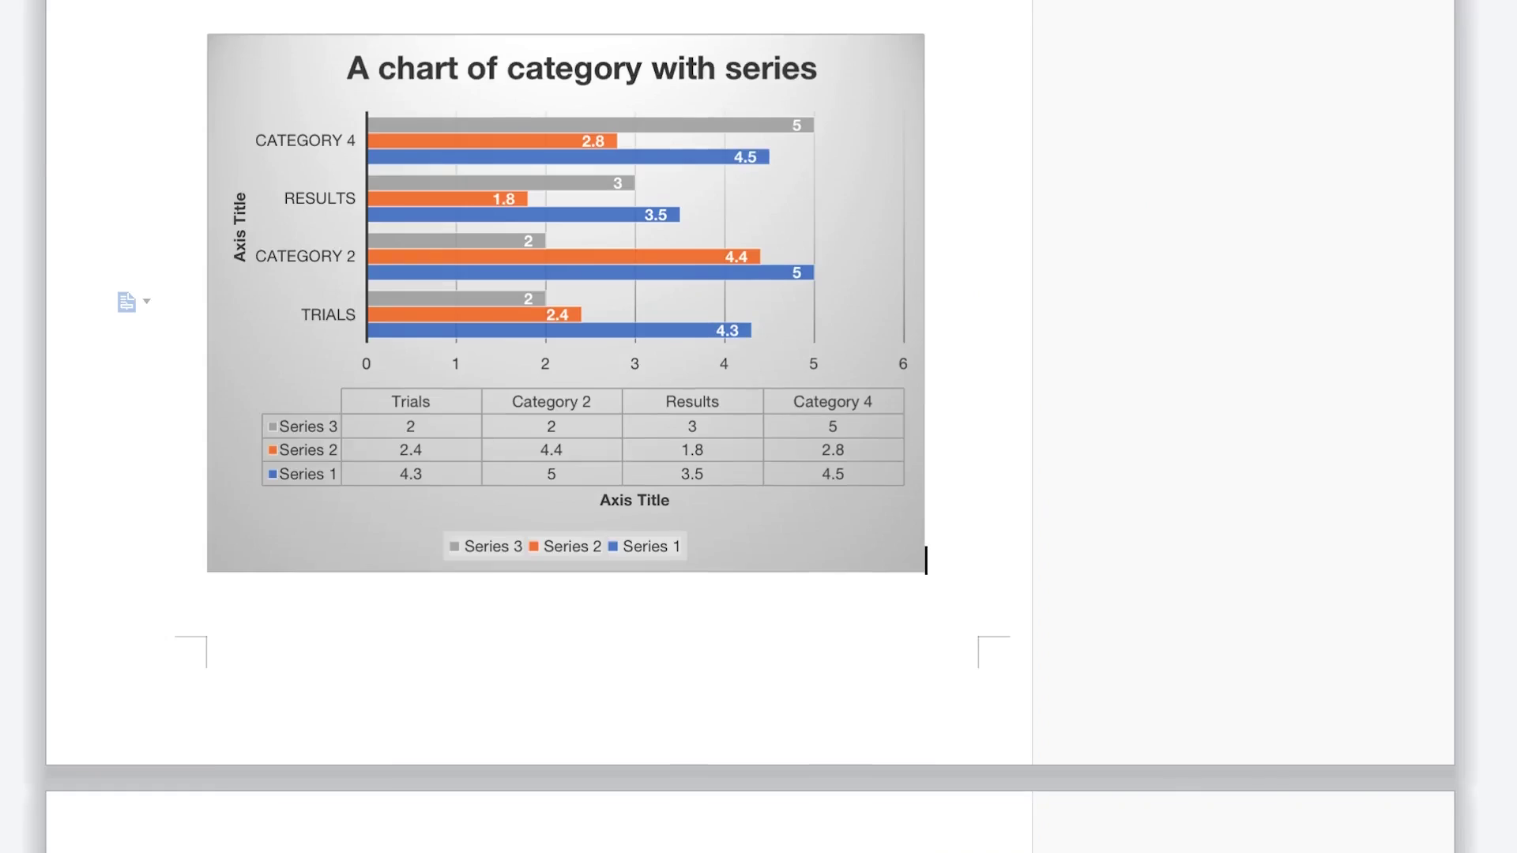
{"action": "scroll", "coordinate": [593, 426], "scroll_direction": "up", "scroll_amount": 12}
{"action": "scroll", "coordinate": [593, 427], "scroll_direction": "up", "scroll_amount": 10}
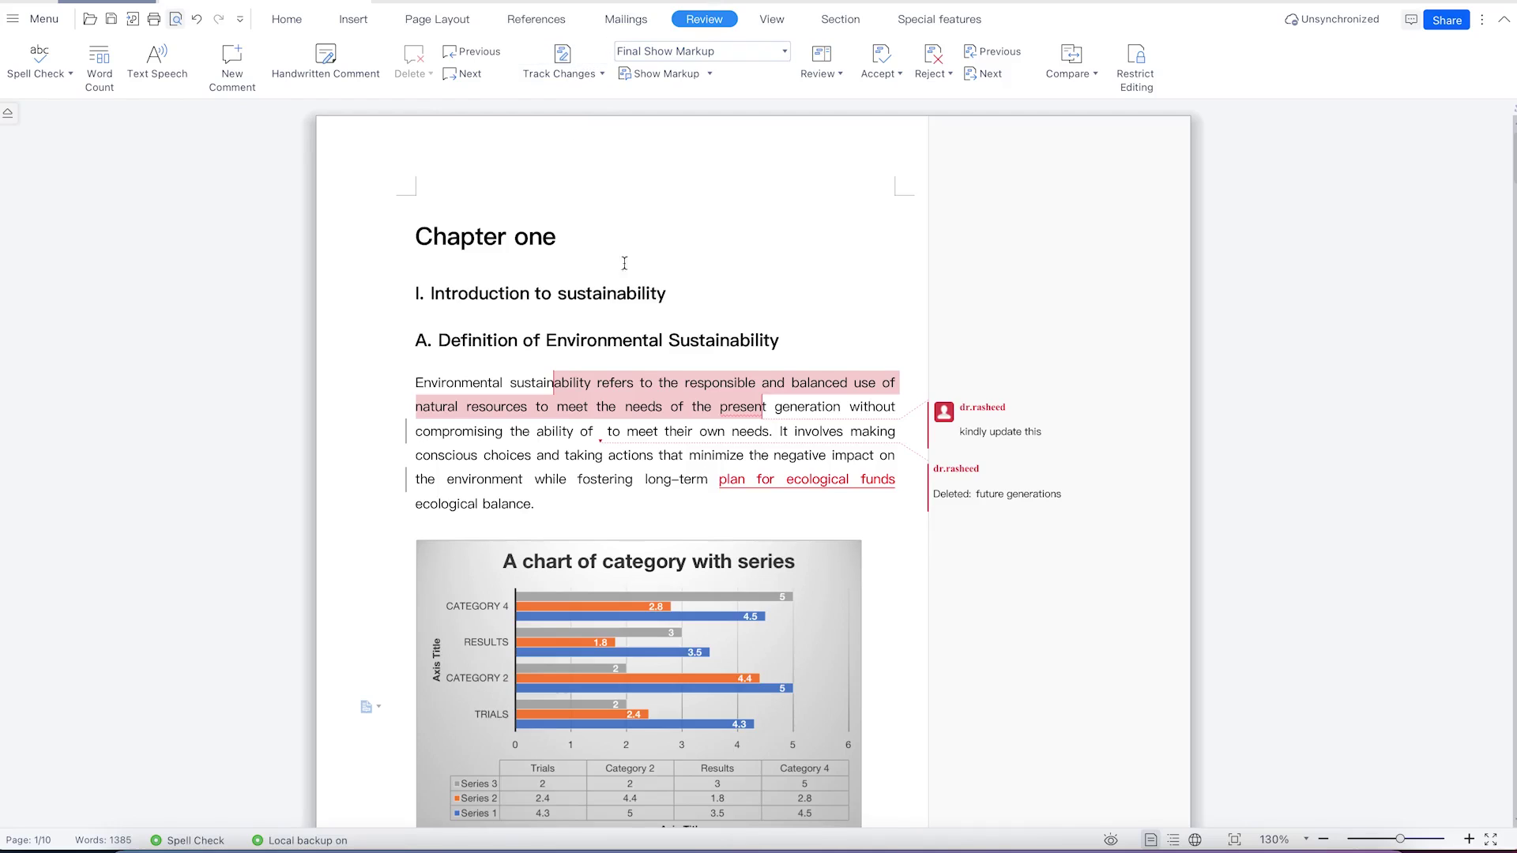
{"action": "left_click", "coordinate": [1003, 408]}
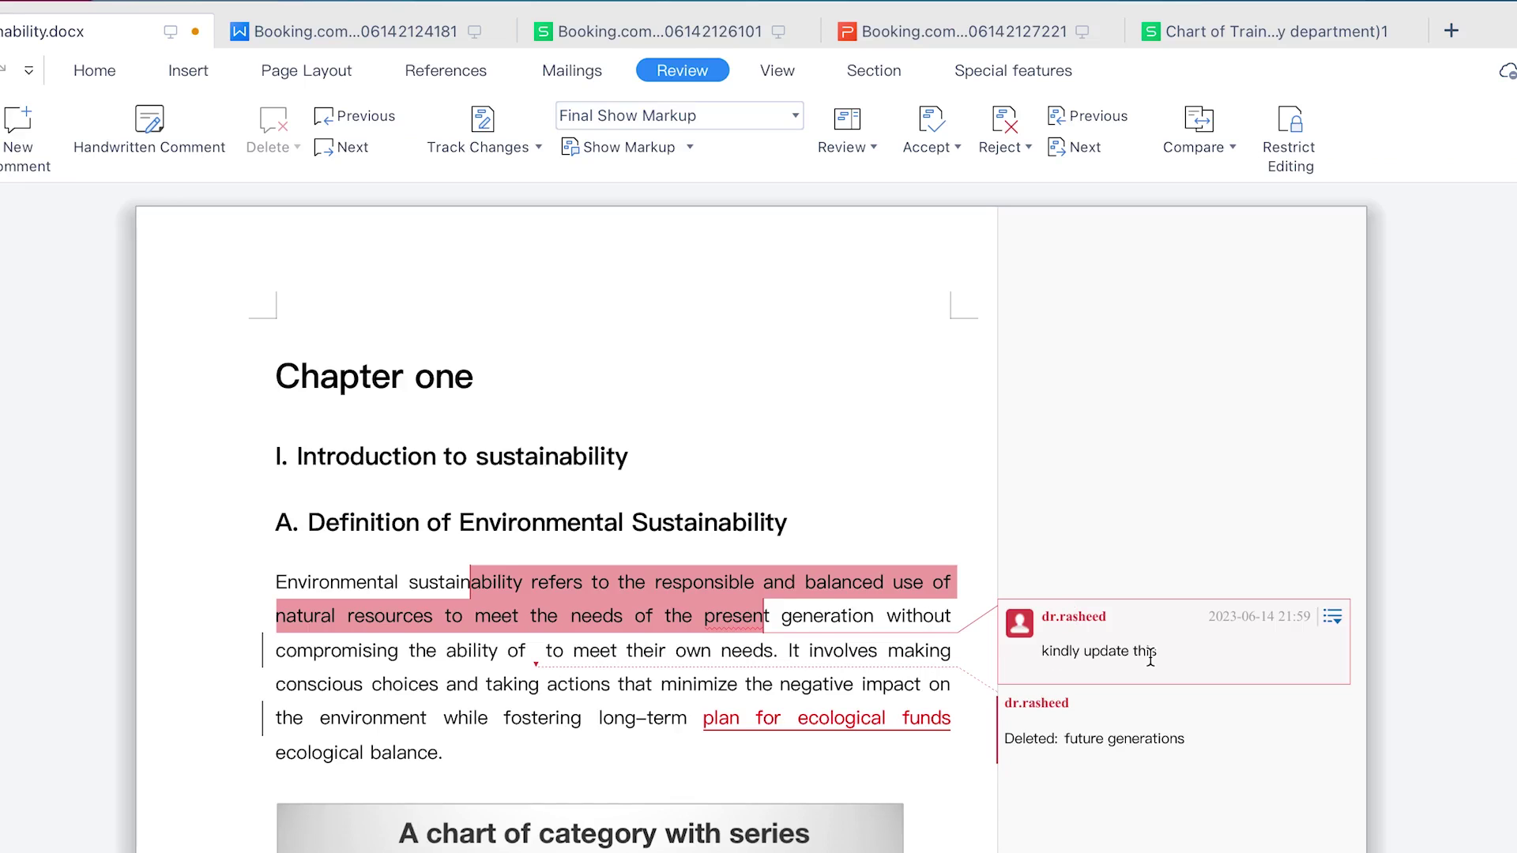
{"action": "left_click", "coordinate": [1185, 653]}
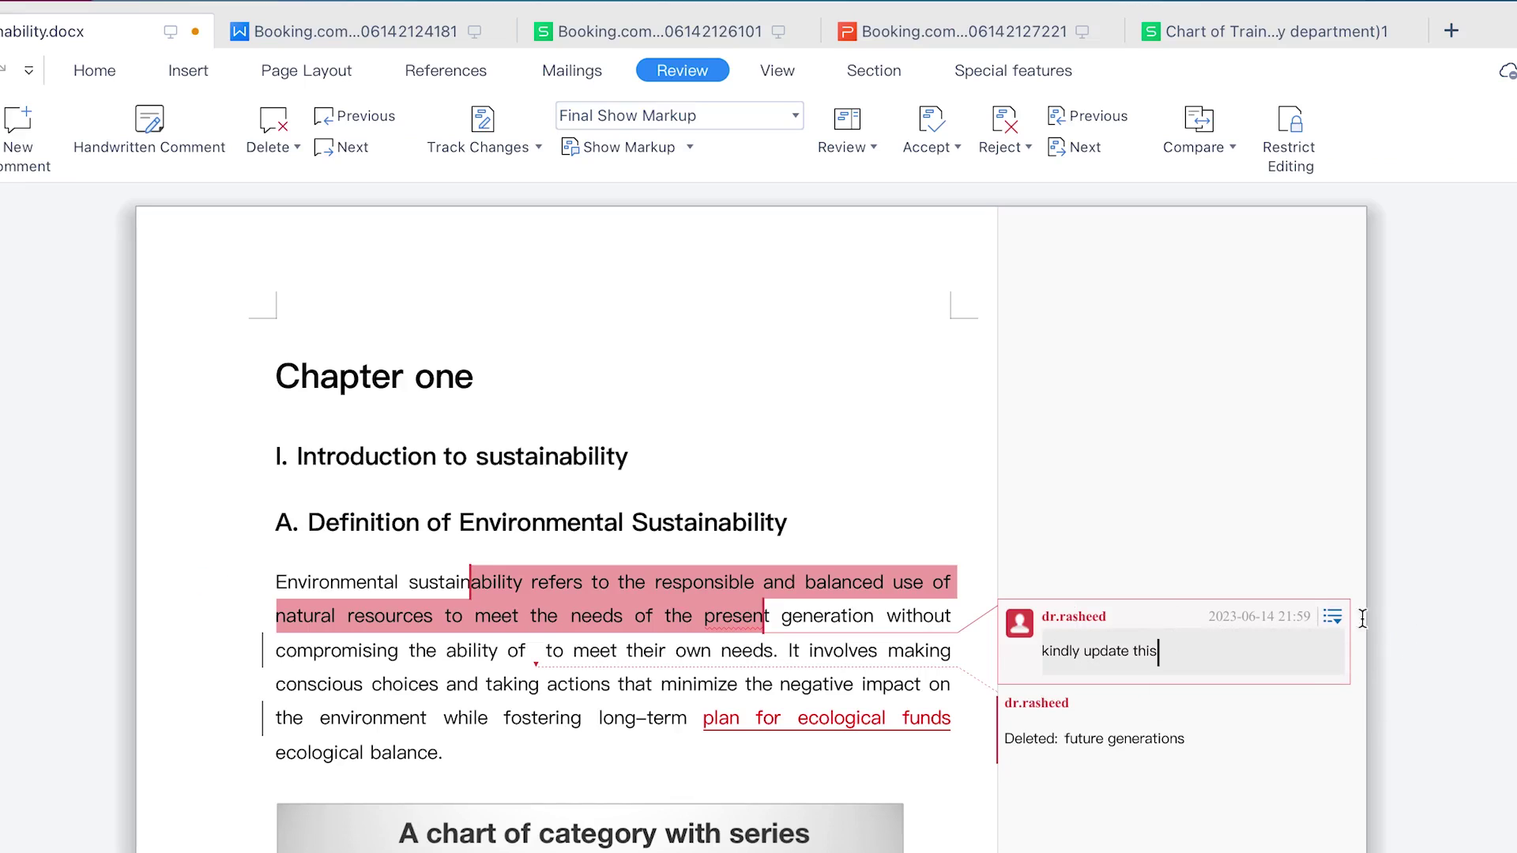
{"action": "left_click", "coordinate": [1333, 617]}
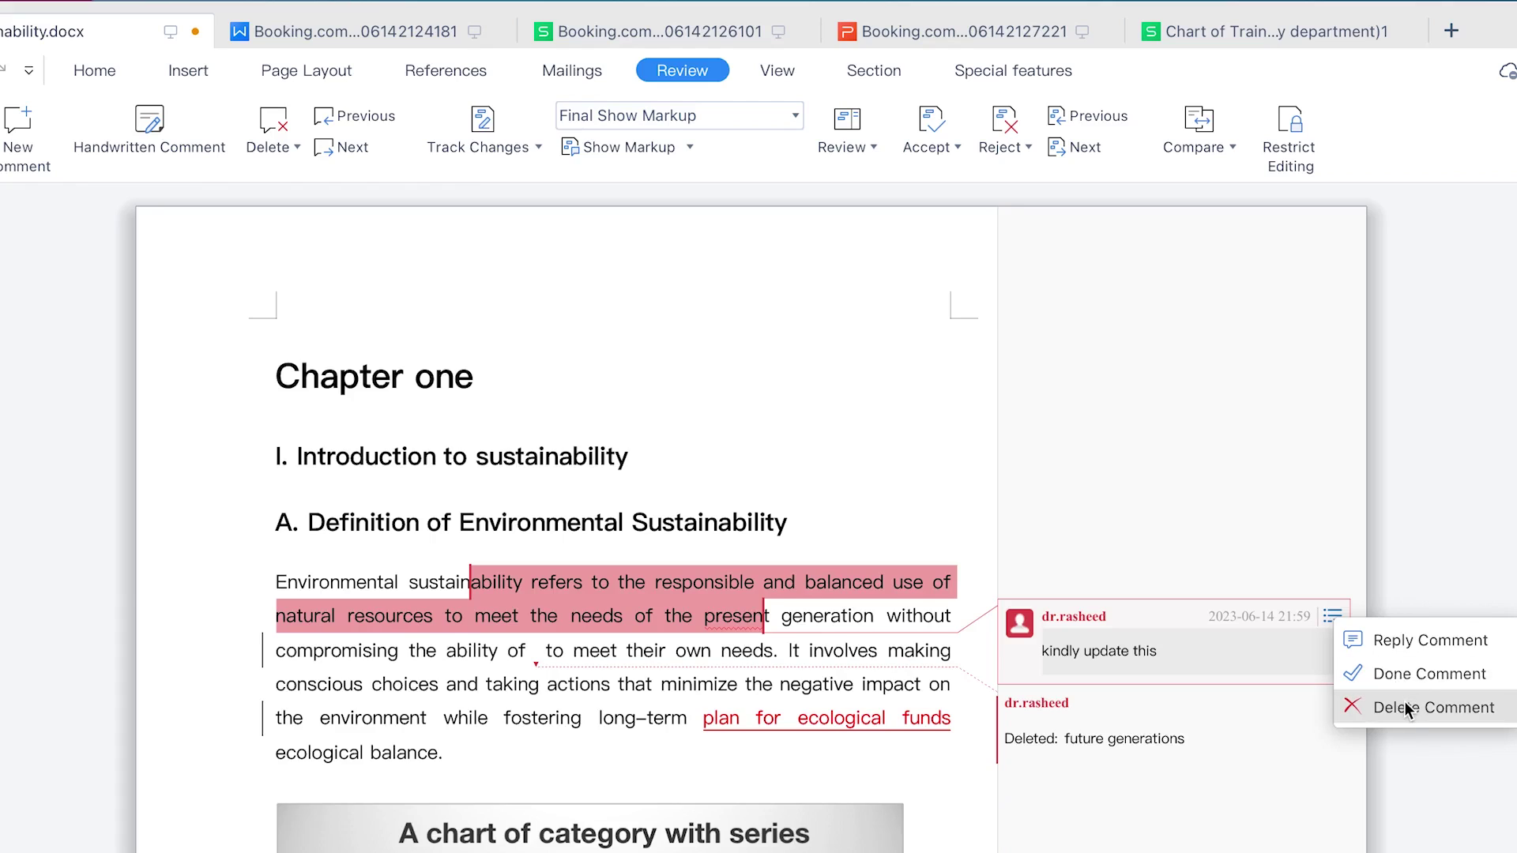
{"action": "left_click", "coordinate": [1397, 646]}
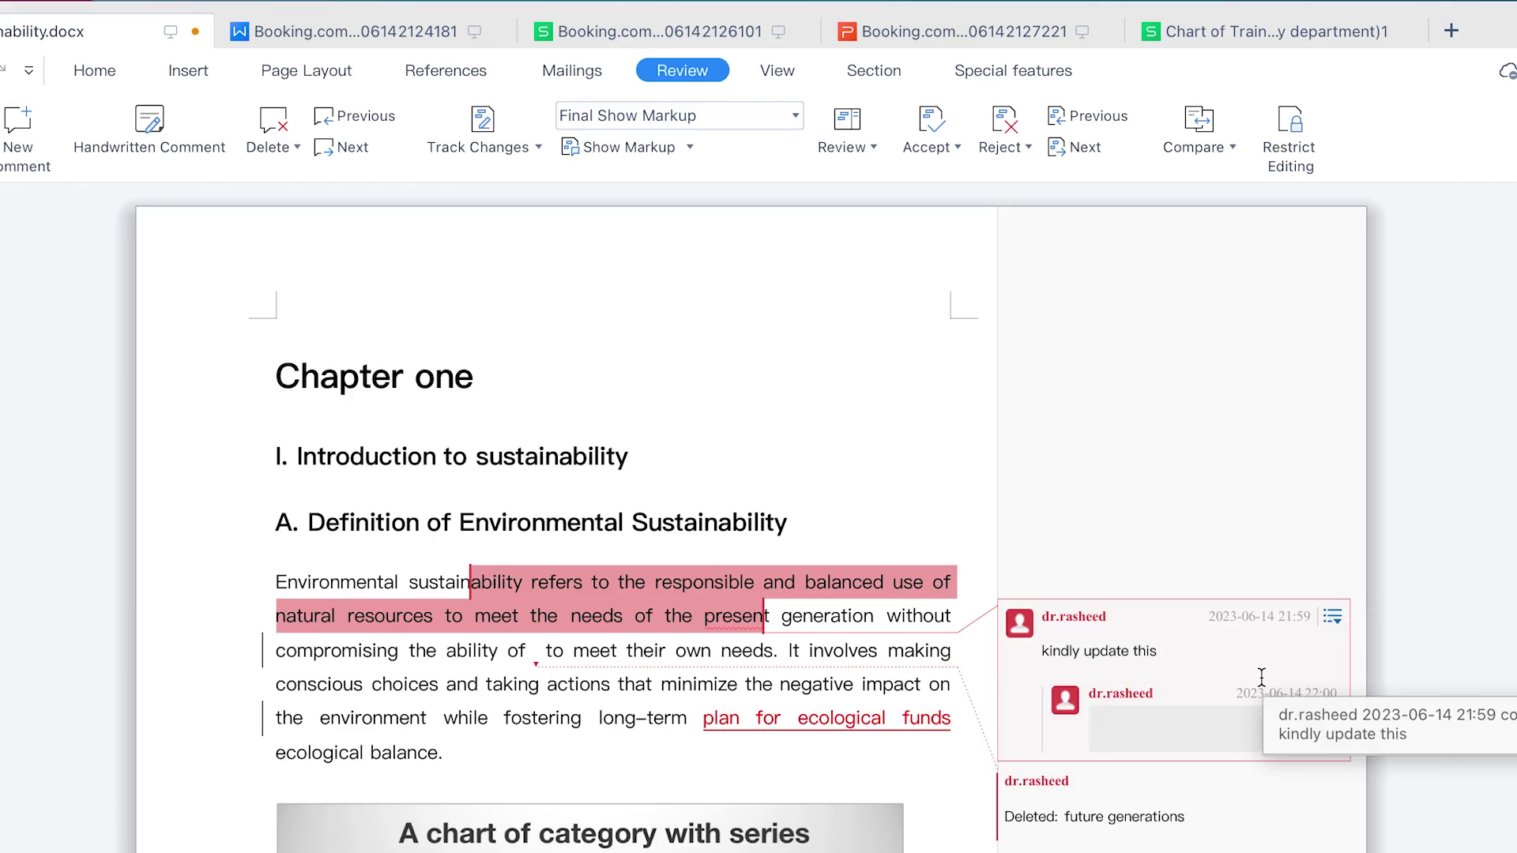
{"action": "type", "text": "up"}
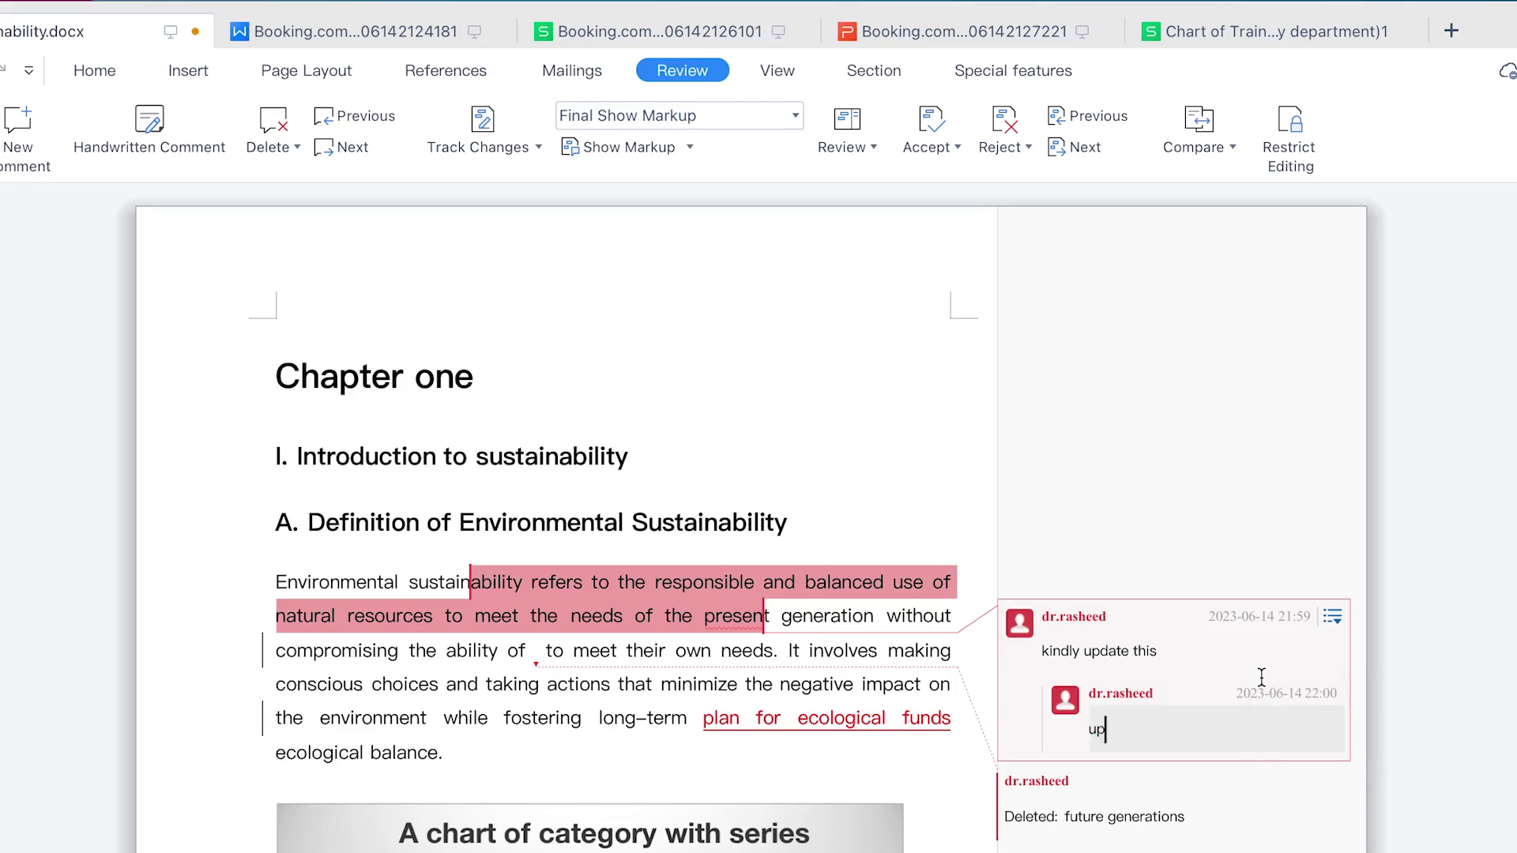
{"action": "type", "text": "datedd a"}
{"action": "key", "text": "BackSpace"}
{"action": "key", "text": "BackSpace"}
{"action": "key", "text": "BackSpace"}
{"action": "type", "text": "already kindly check"}
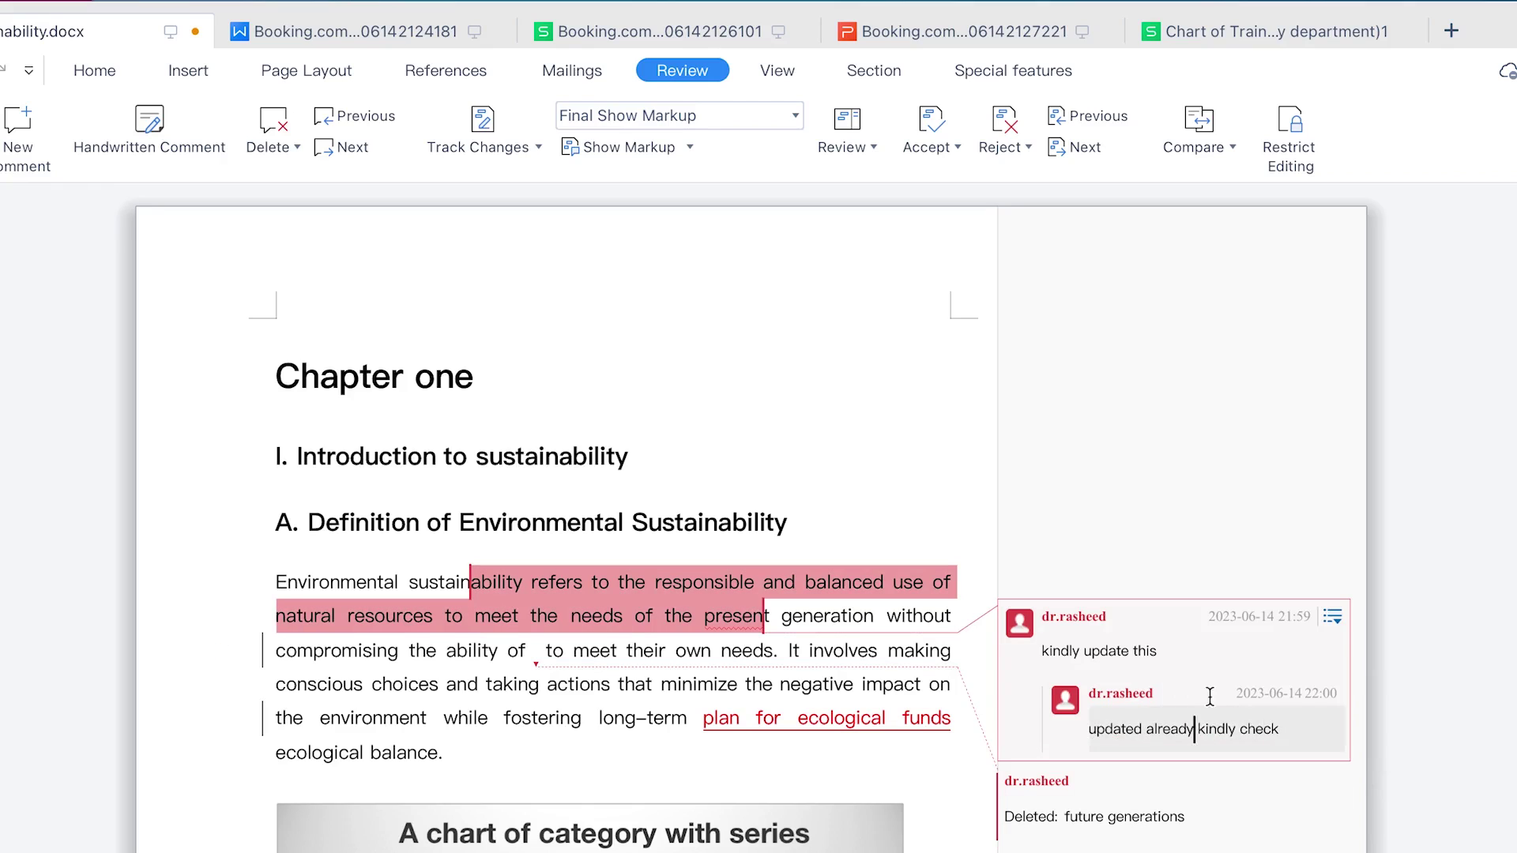
Mark the "kindly update this" comment thread as done.
{"action": "left_click", "coordinate": [1207, 647]}
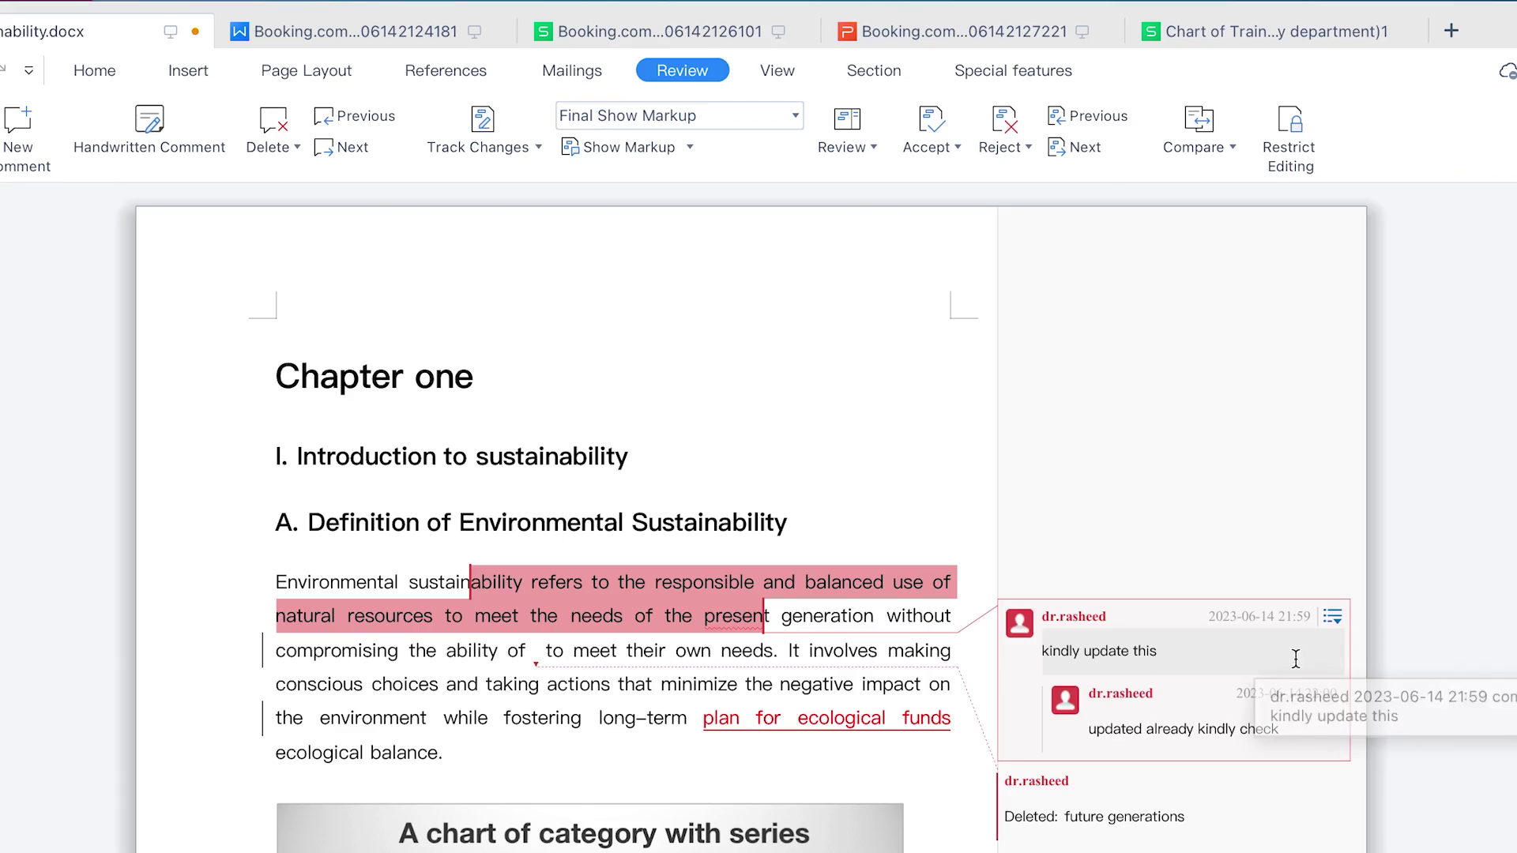
{"action": "left_click", "coordinate": [1333, 617]}
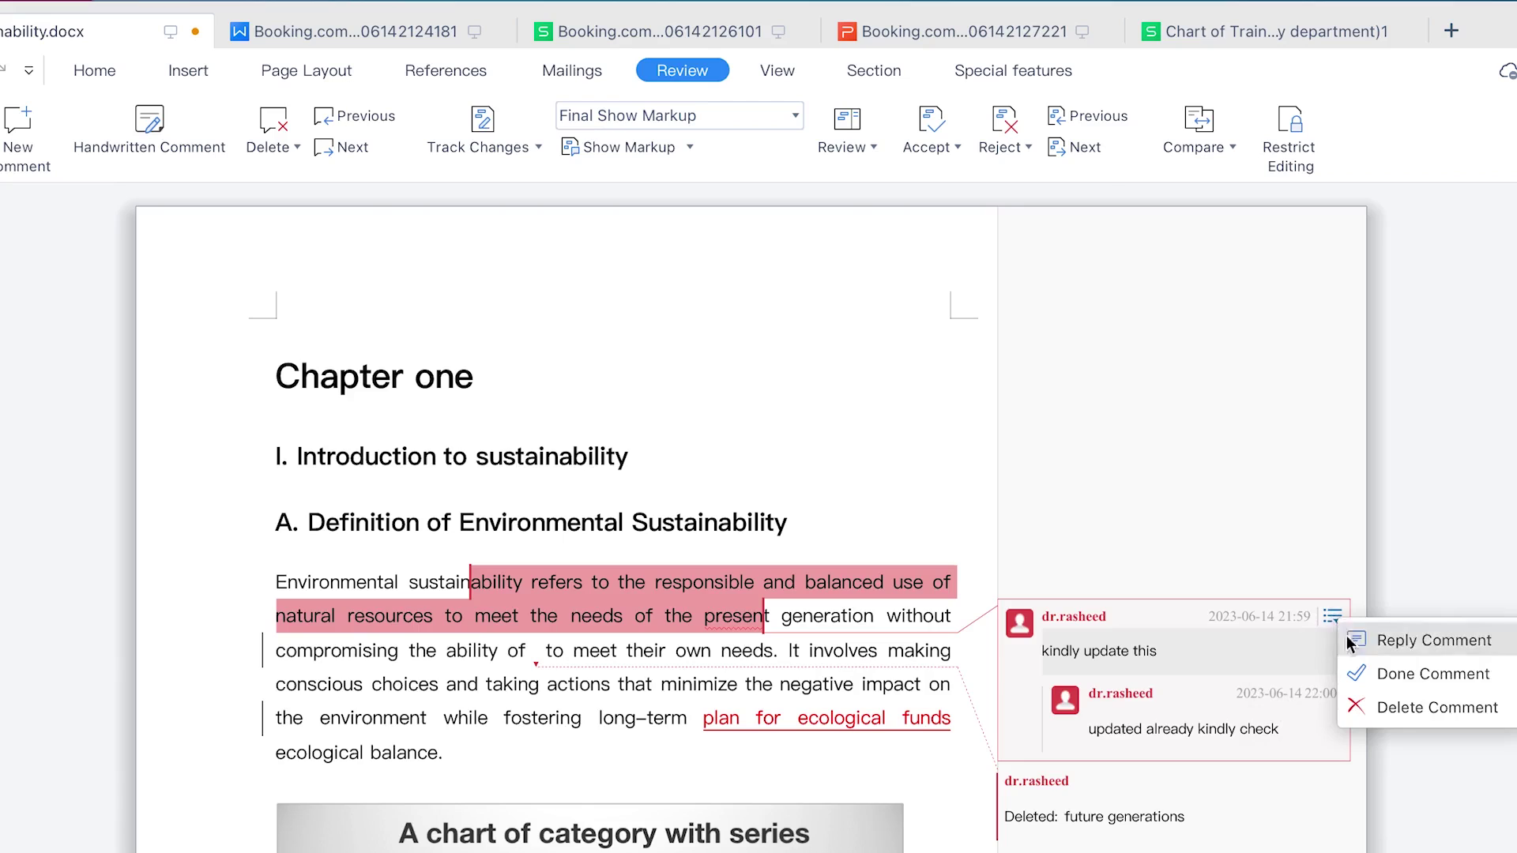
{"action": "left_click", "coordinate": [1385, 680]}
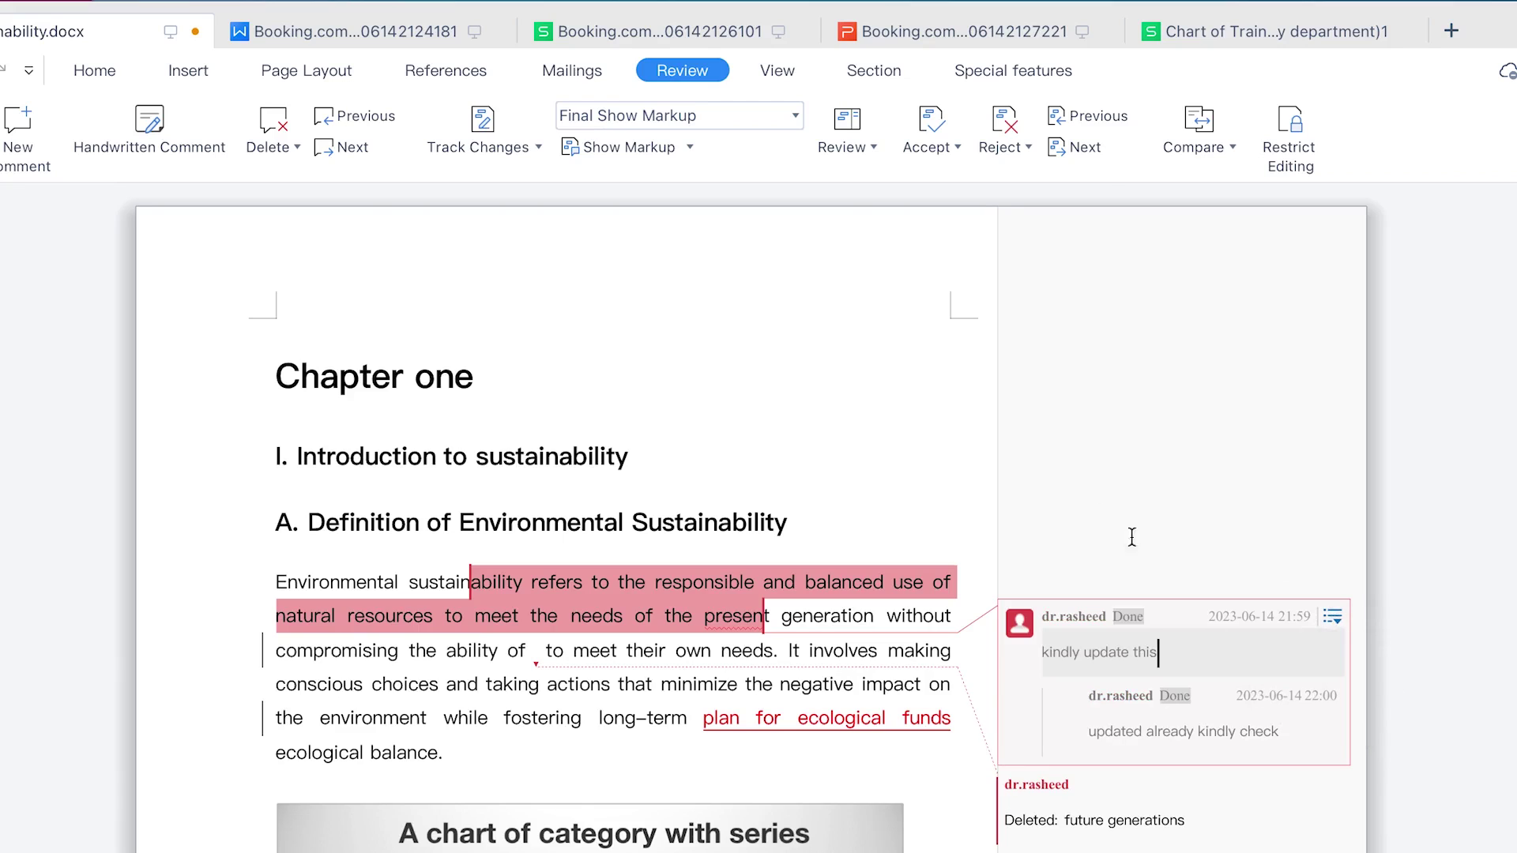
Try accepting the tracked deletion of "future generations" in the first Chapter one paragraph.
{"action": "mouse_move", "coordinate": [1130, 804]}
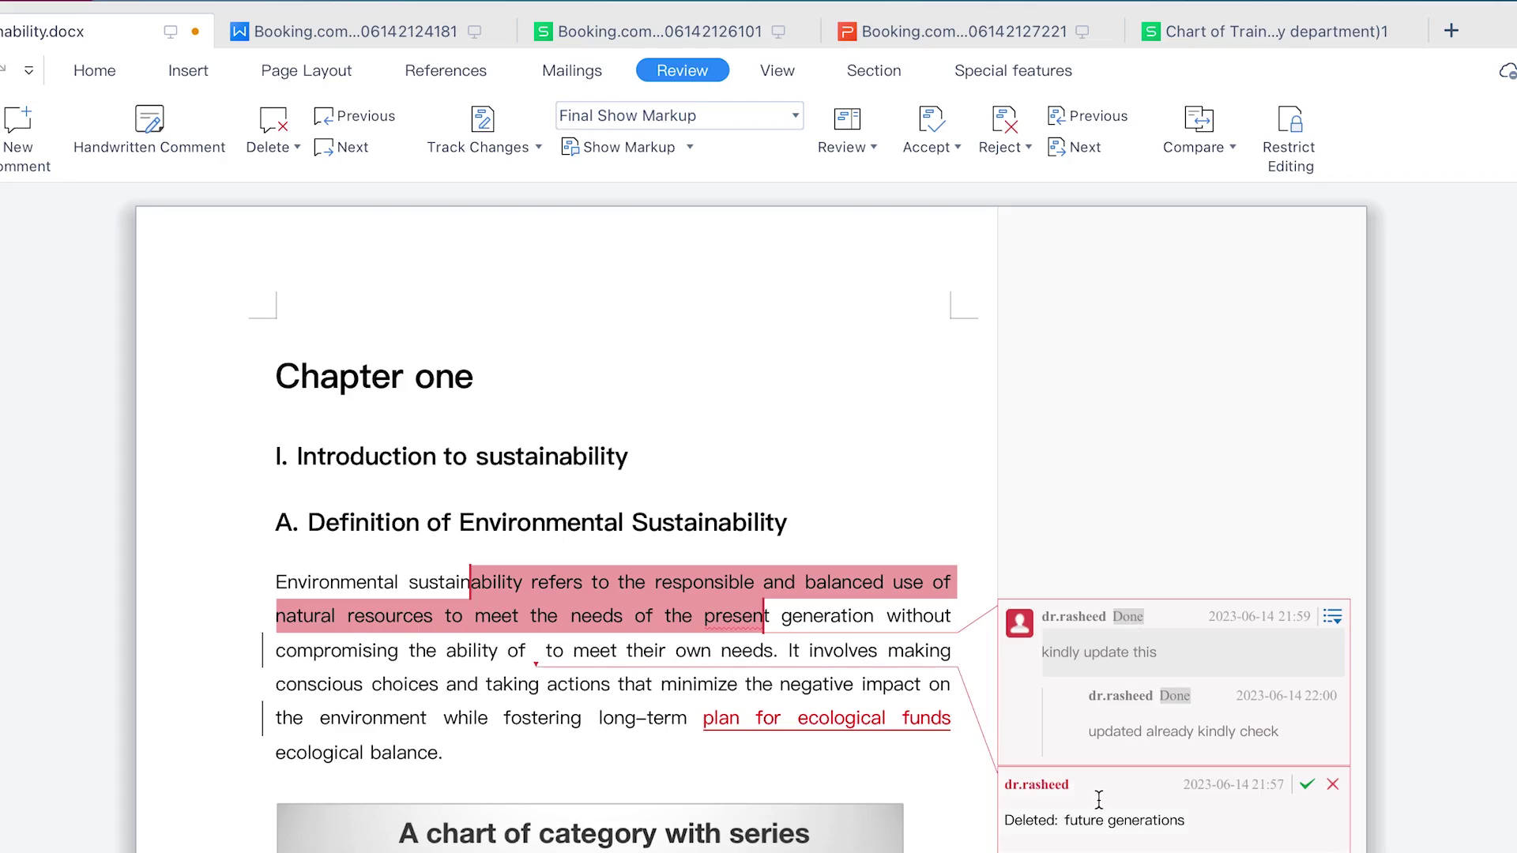
{"action": "left_click", "coordinate": [1098, 799]}
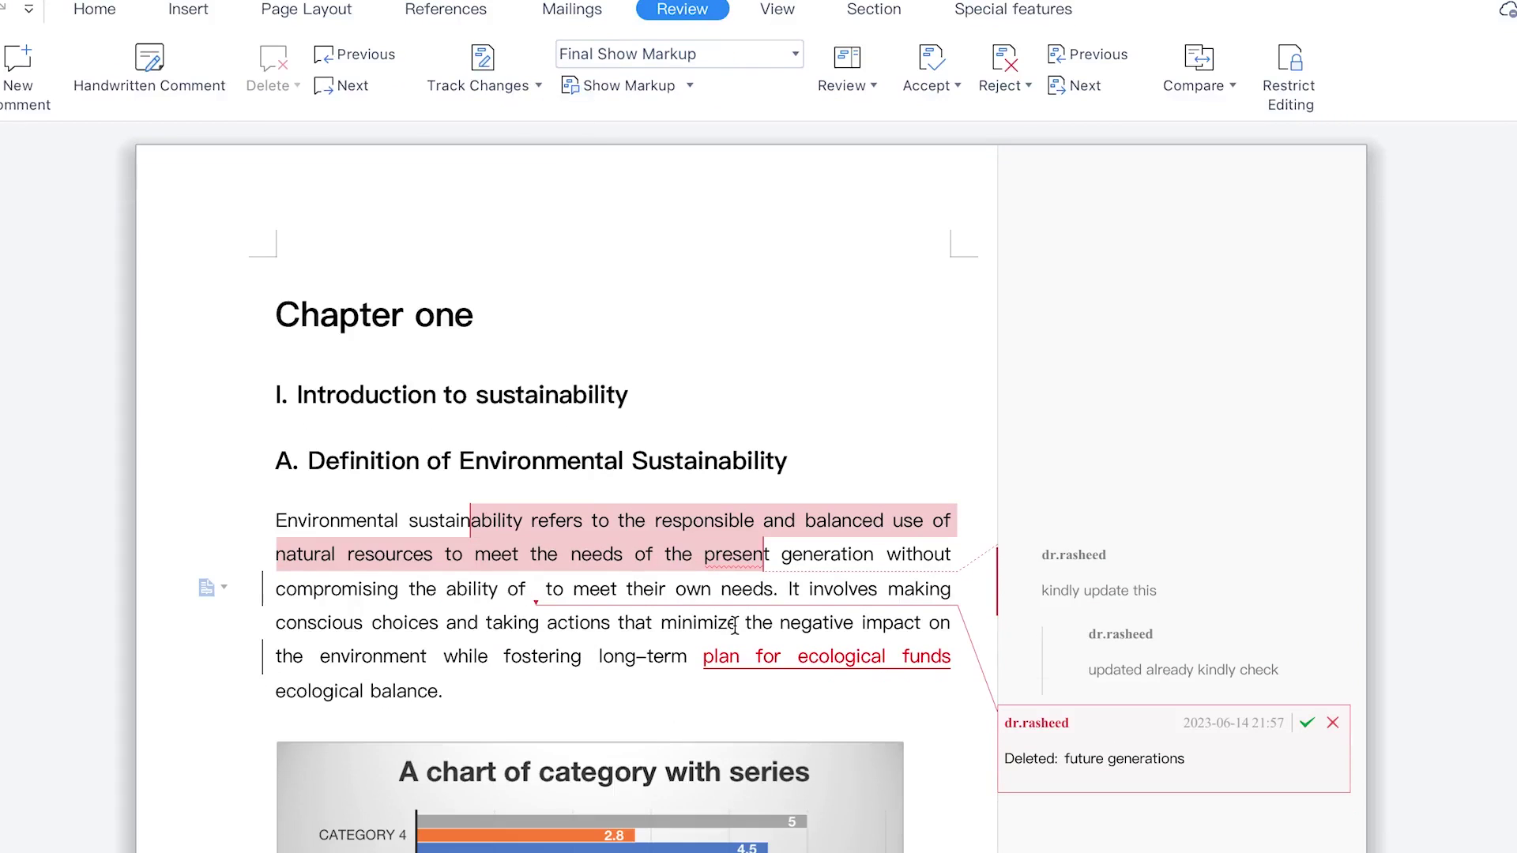
{"action": "left_click", "coordinate": [1307, 723]}
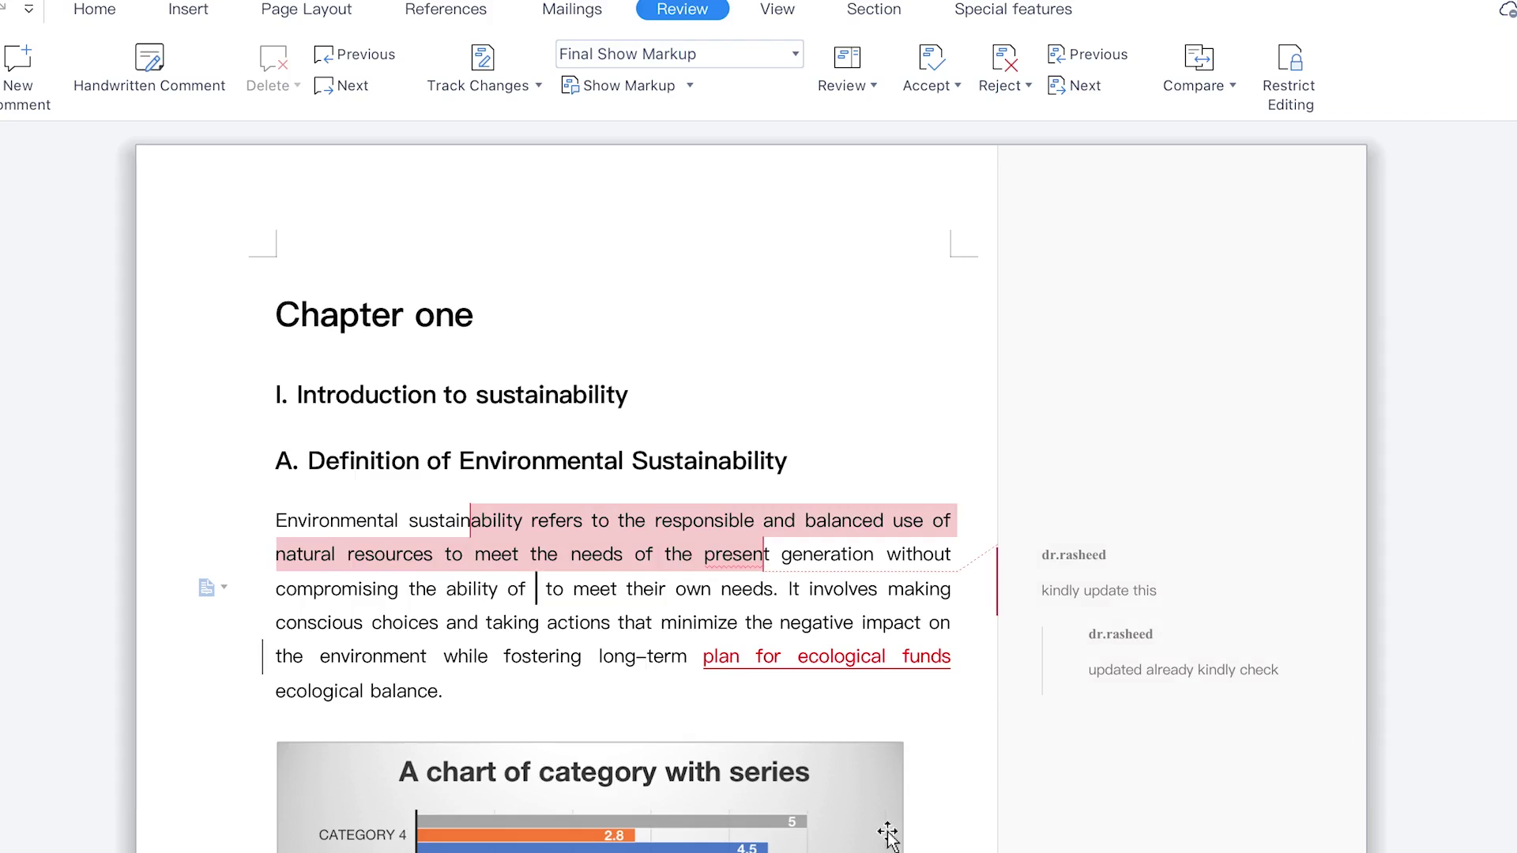
Reject the tracked deletion of "future generations" in the first Chapter one paragraph.
{"action": "mouse_move", "coordinate": [782, 657]}
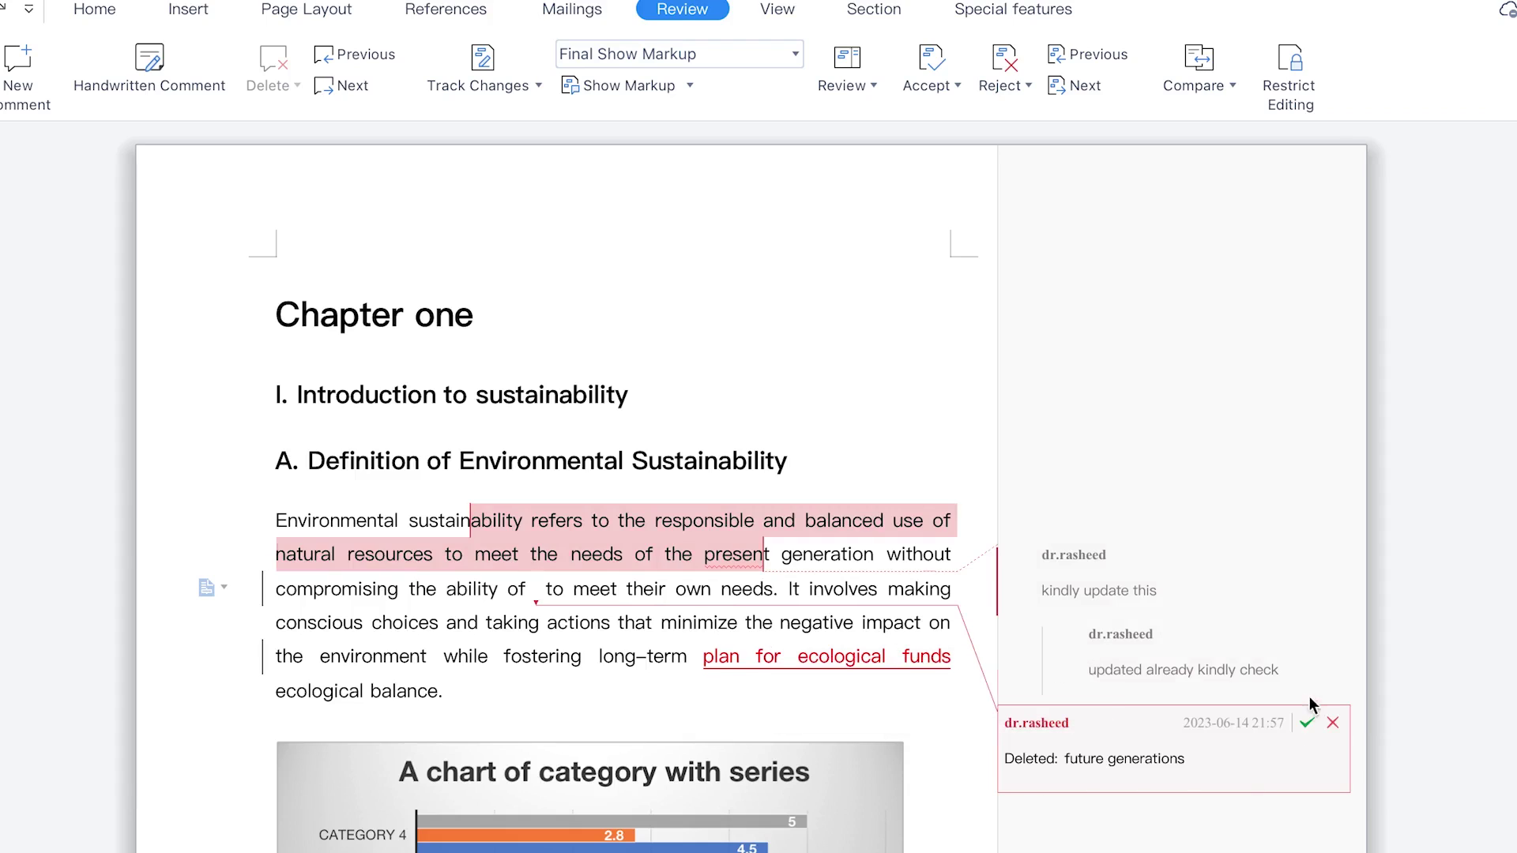
{"action": "left_click", "coordinate": [1334, 723]}
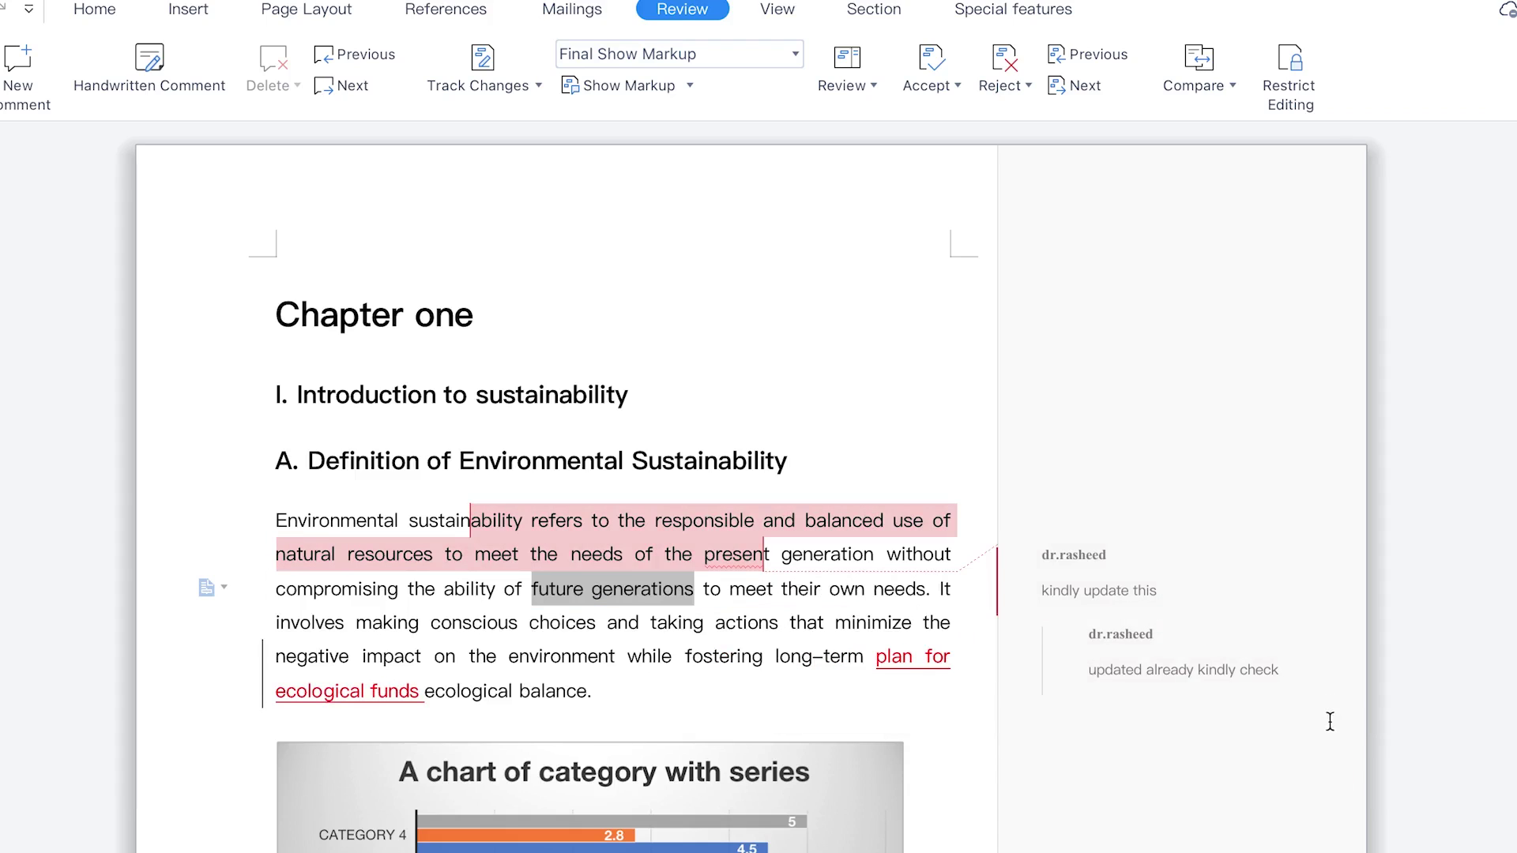
{"action": "left_click", "coordinate": [685, 657]}
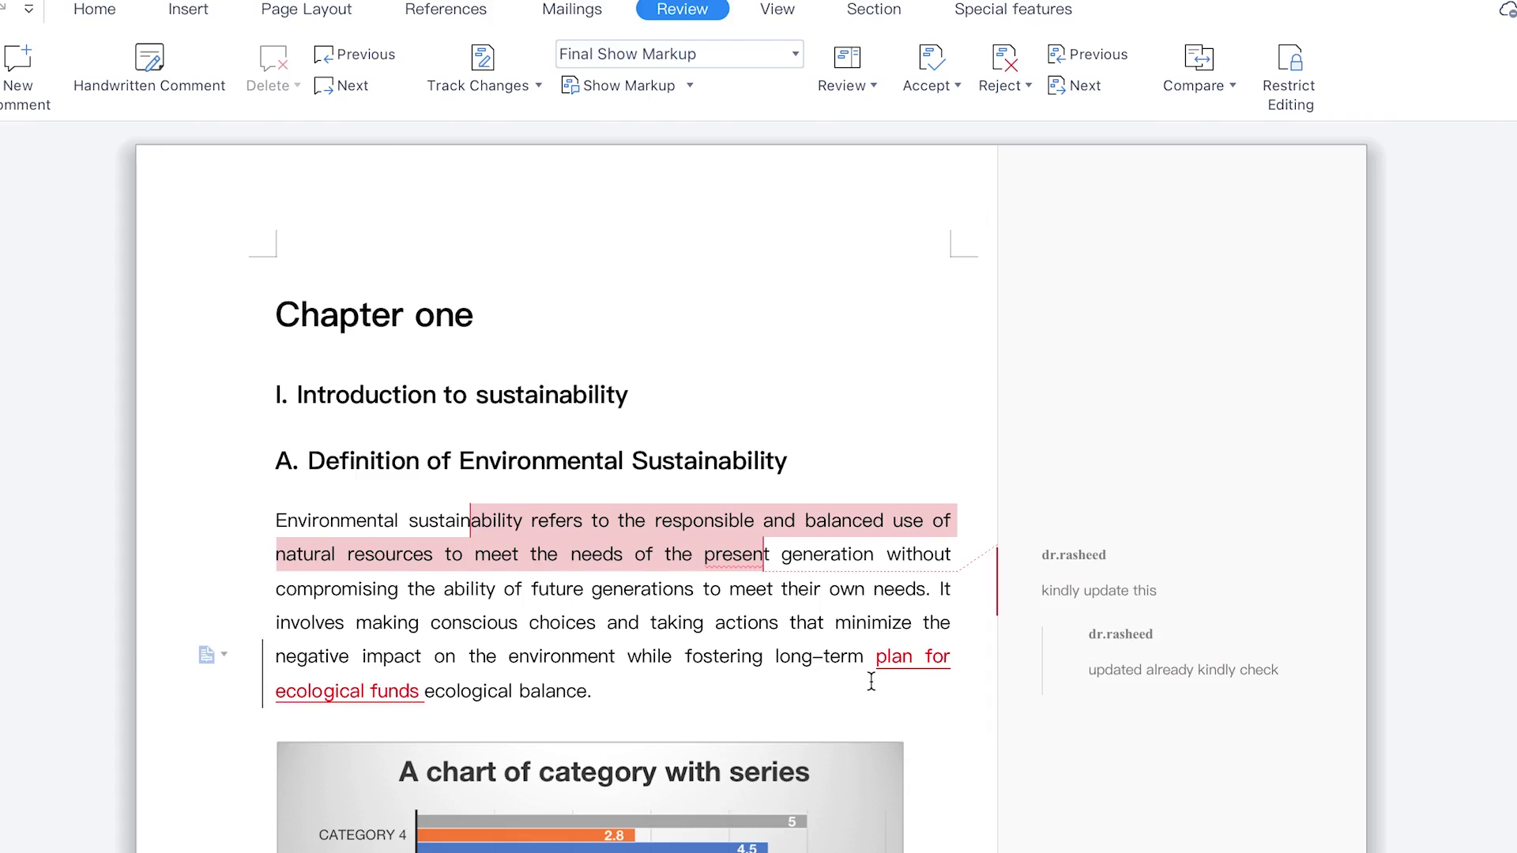
Accept the tracked insertion "plan for ecological funds" at the end of the first Chapter one paragraph.
{"action": "left_click", "coordinate": [910, 659]}
{"action": "left_click", "coordinate": [313, 691]}
{"action": "left_click", "coordinate": [892, 652]}
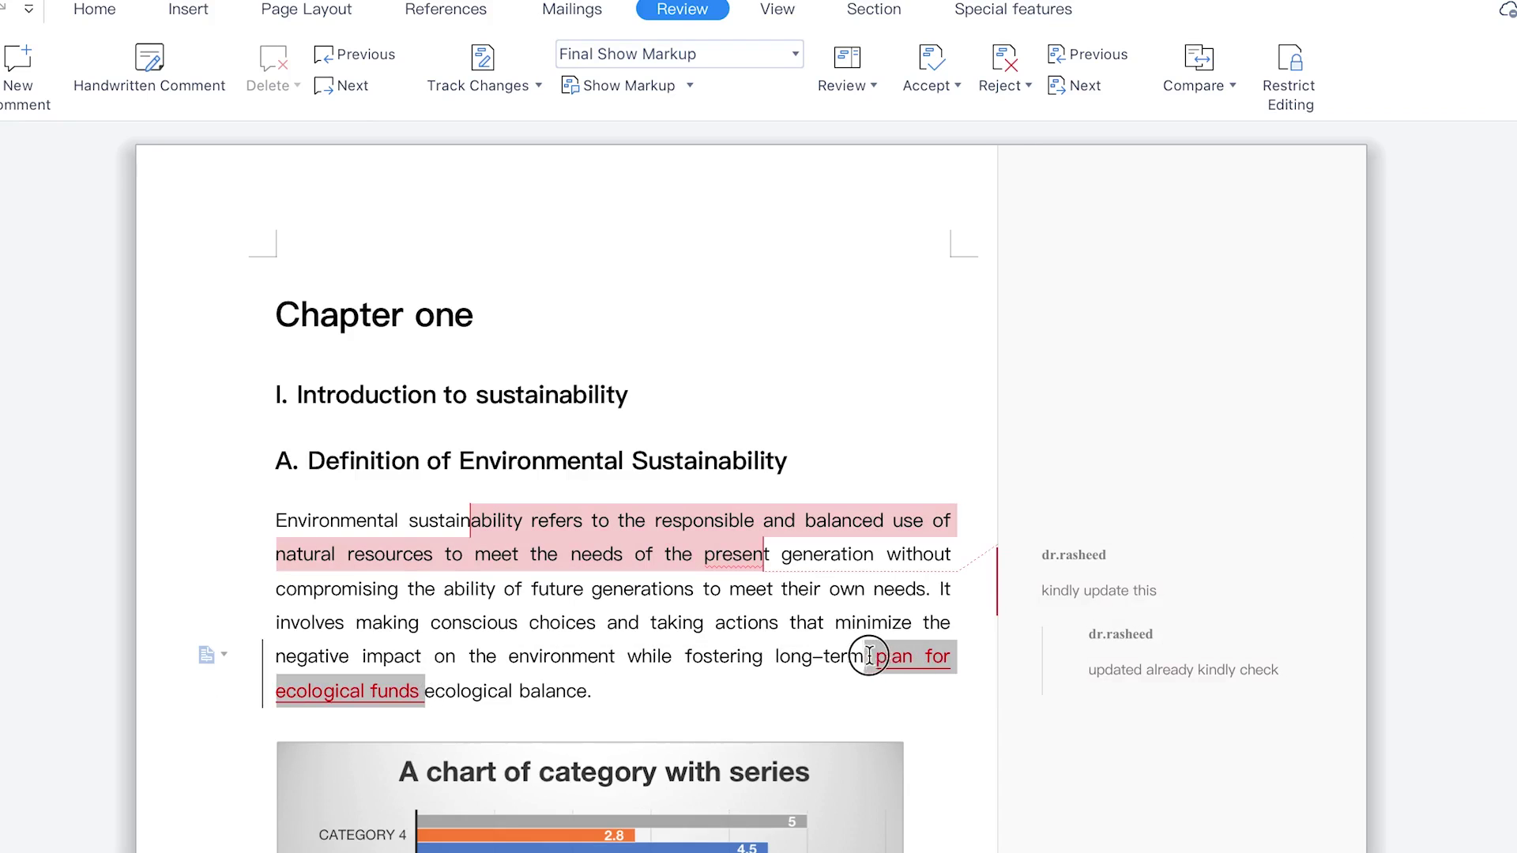
{"action": "left_click", "coordinate": [945, 91]}
{"action": "left_click", "coordinate": [960, 130]}
{"action": "left_click", "coordinate": [828, 721]}
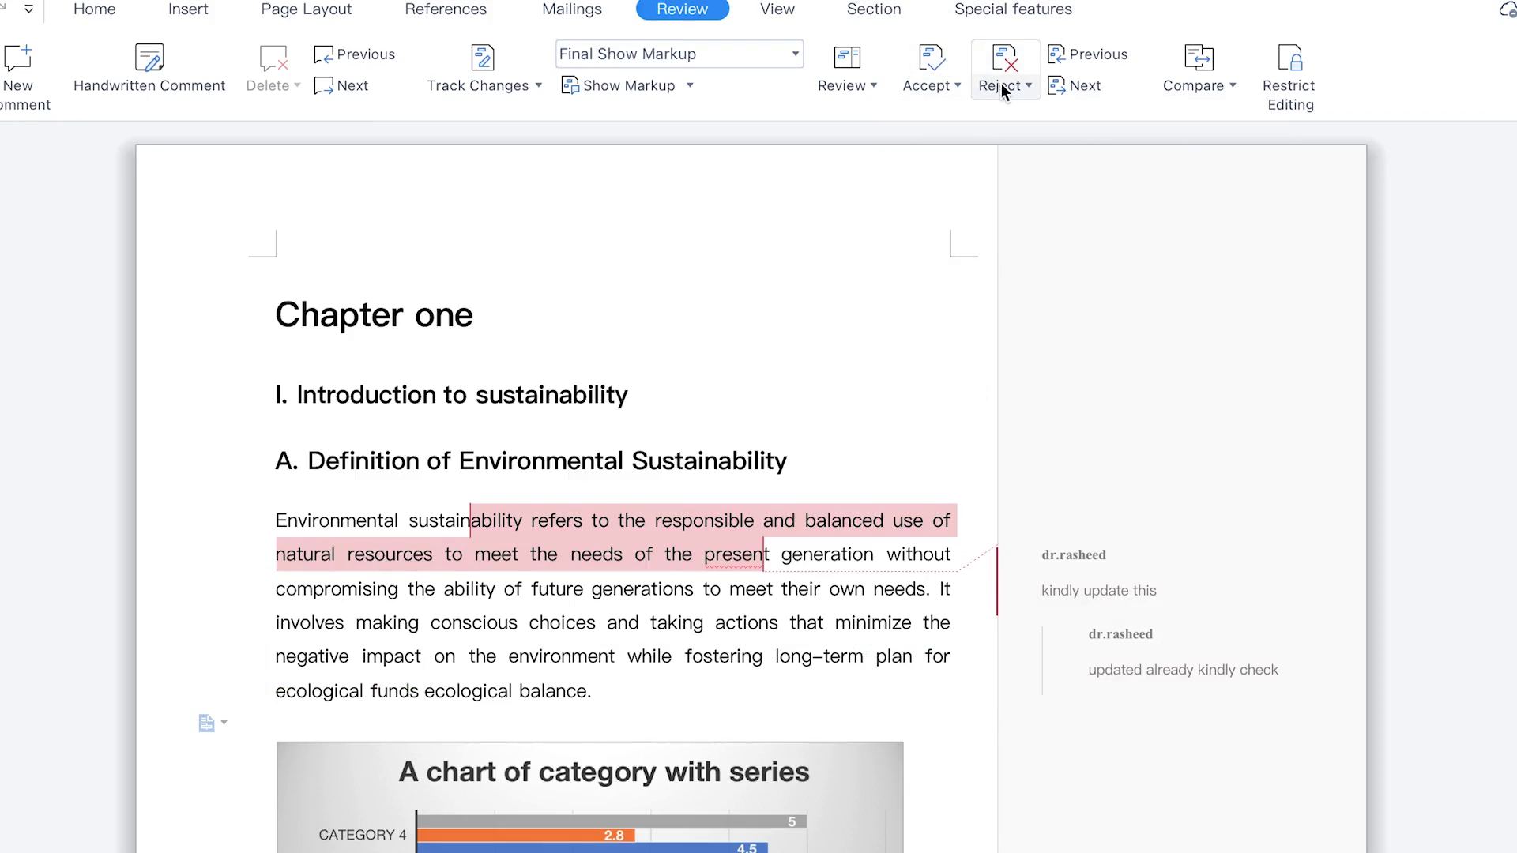
Examine the options for accepting and rejecting tracked changes, with the Importance of Environmental Sustainability paragraph in view.
{"action": "left_click", "coordinate": [1027, 85]}
{"action": "left_click", "coordinate": [1027, 85]}
{"action": "scroll", "coordinate": [829, 748], "scroll_direction": "down", "scroll_amount": 10}
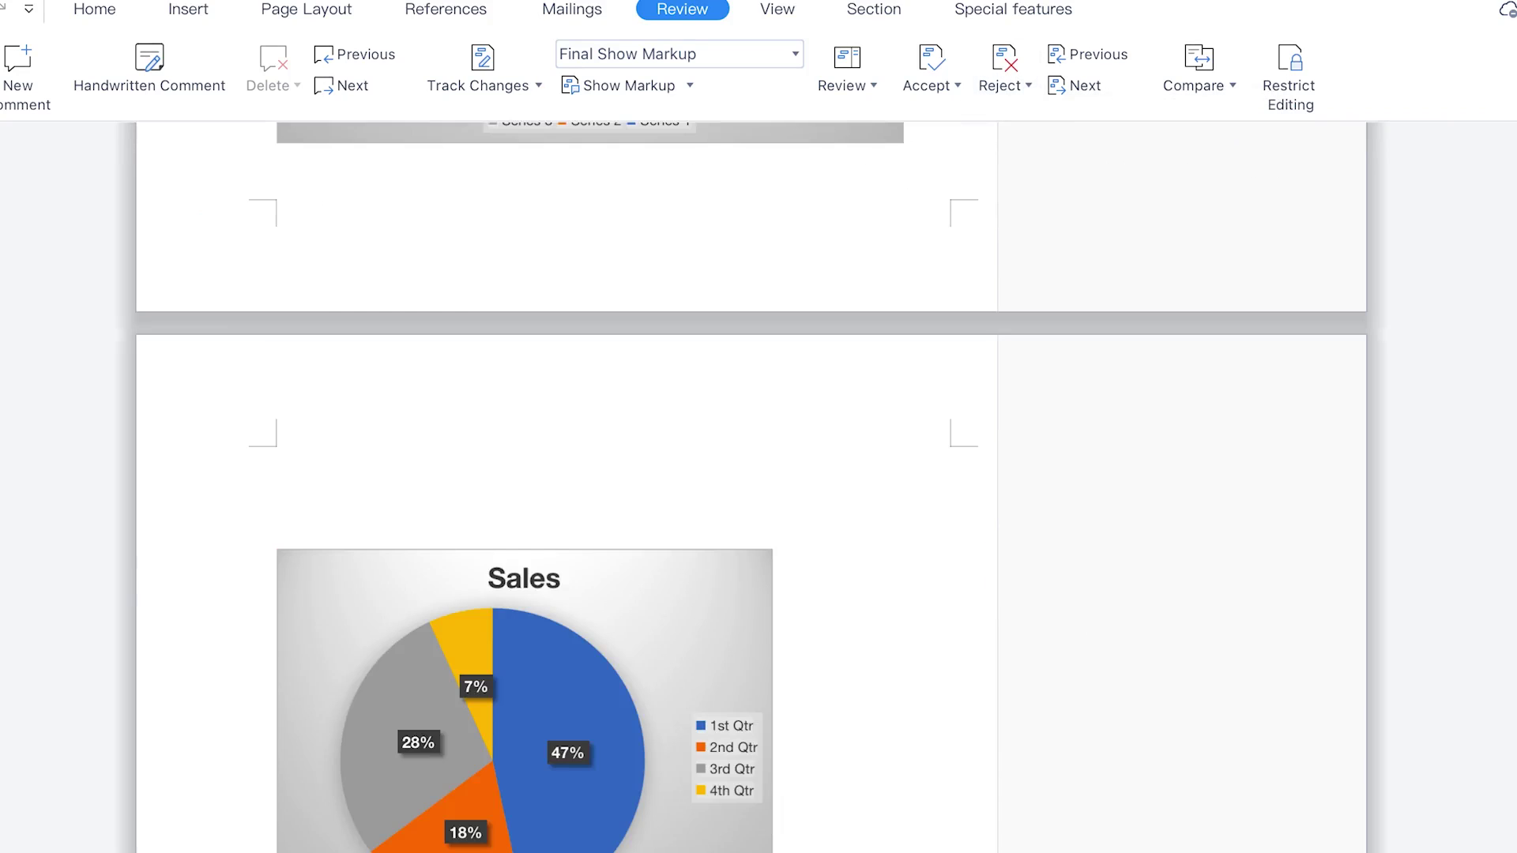
{"action": "scroll", "coordinate": [772, 467], "scroll_direction": "down", "scroll_amount": 10}
{"action": "scroll", "coordinate": [759, 443], "scroll_direction": "up", "scroll_amount": 4}
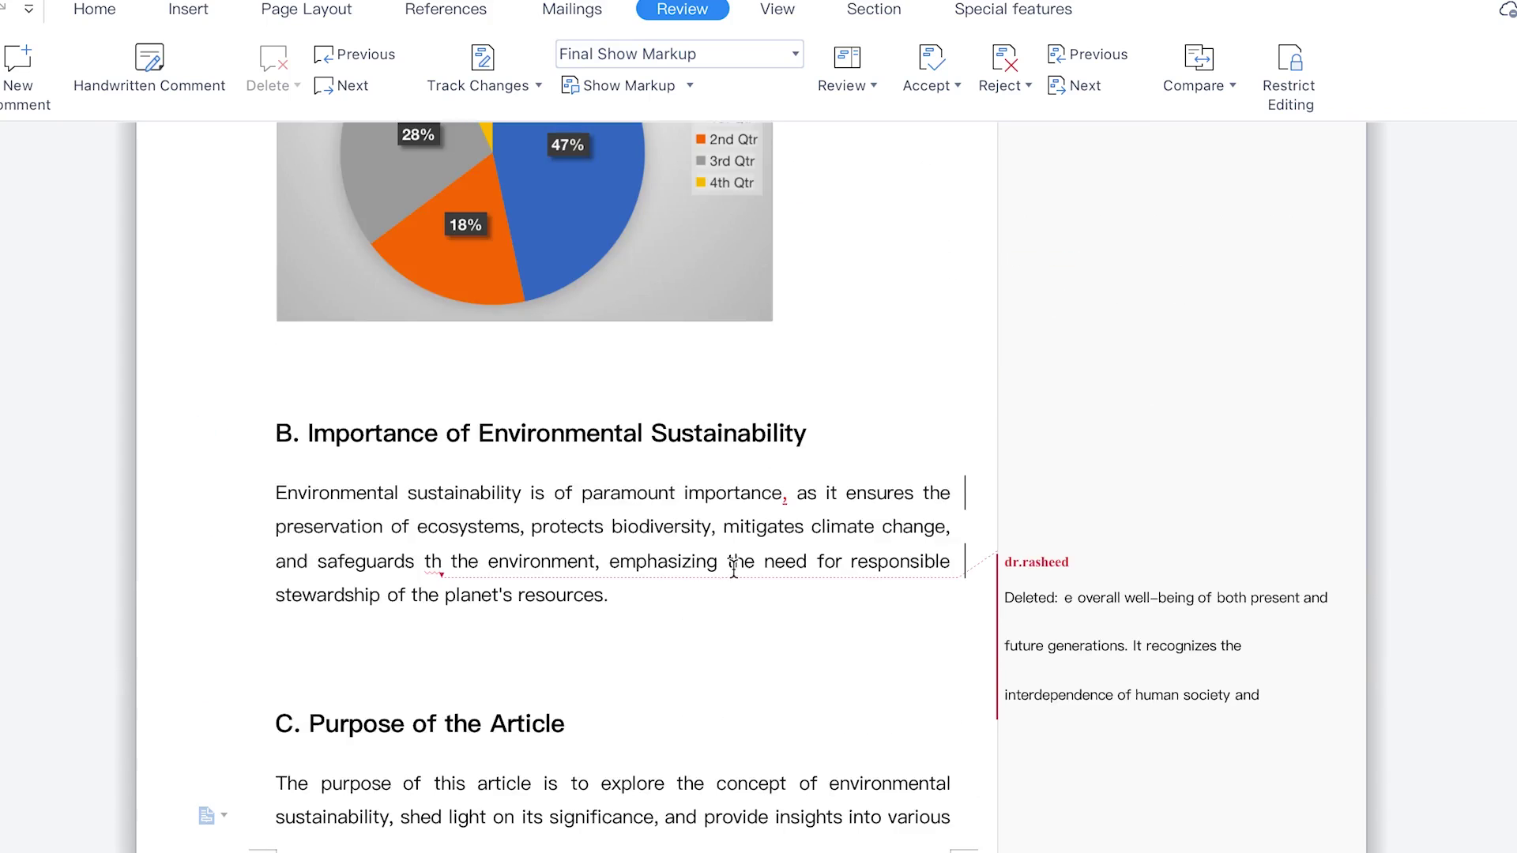
{"action": "left_click", "coordinate": [951, 84]}
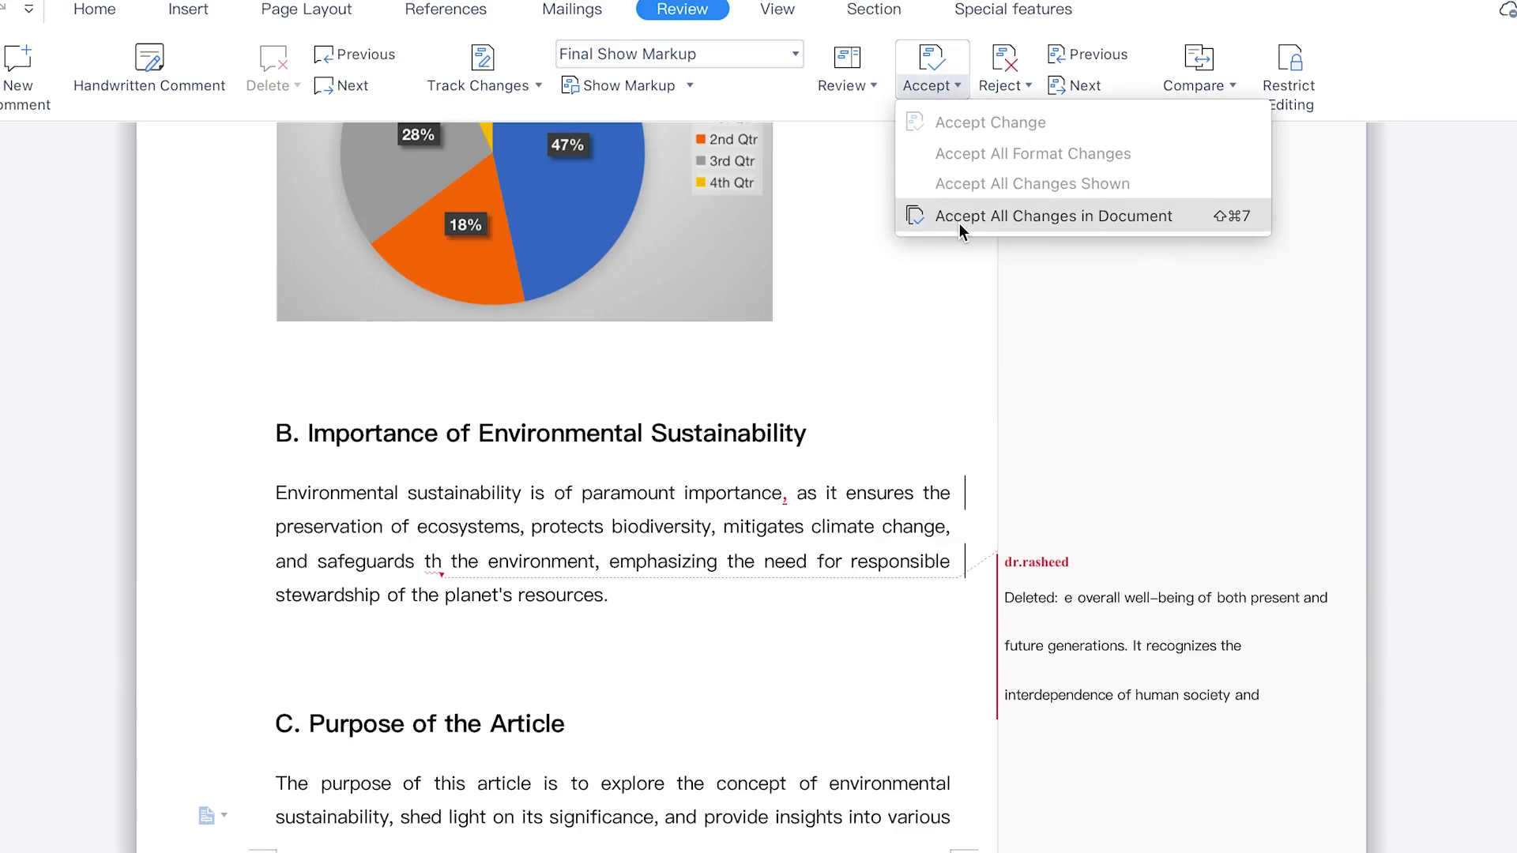
{"action": "left_click", "coordinate": [796, 544]}
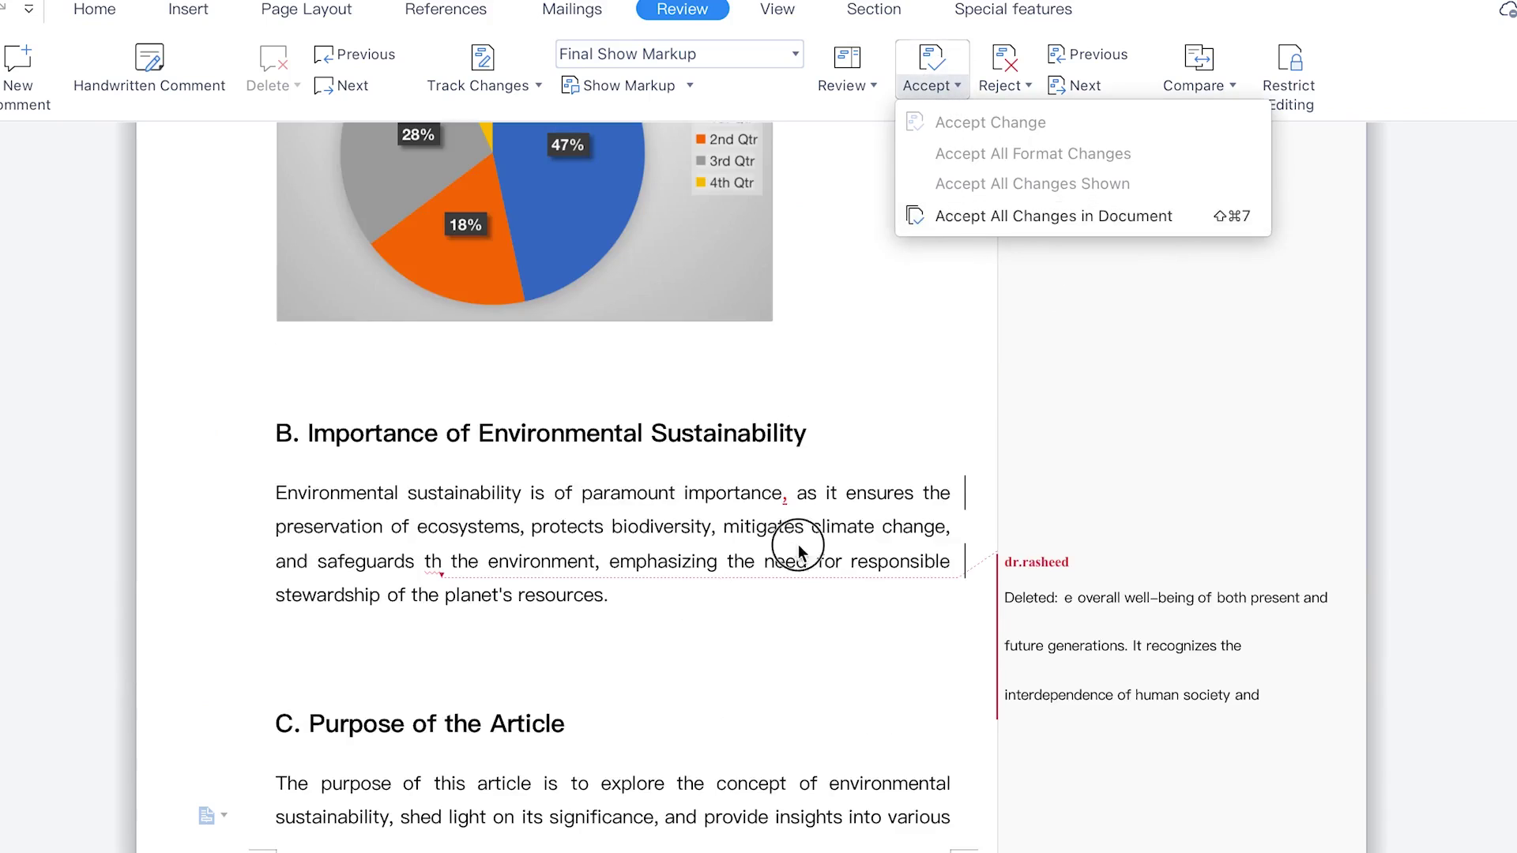
{"action": "left_click", "coordinate": [1026, 83]}
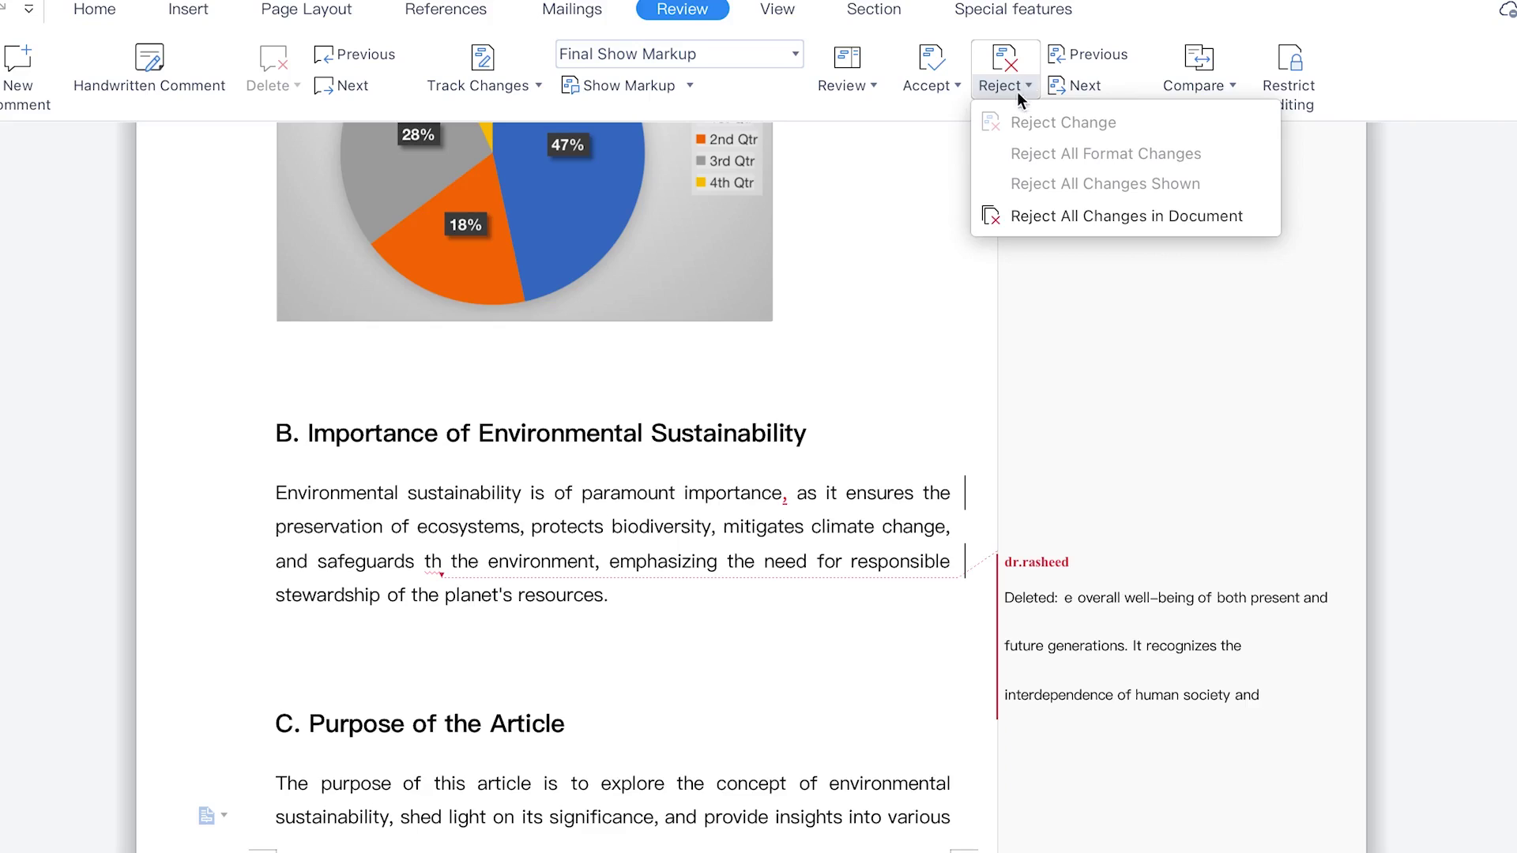
{"action": "left_click", "coordinate": [883, 480]}
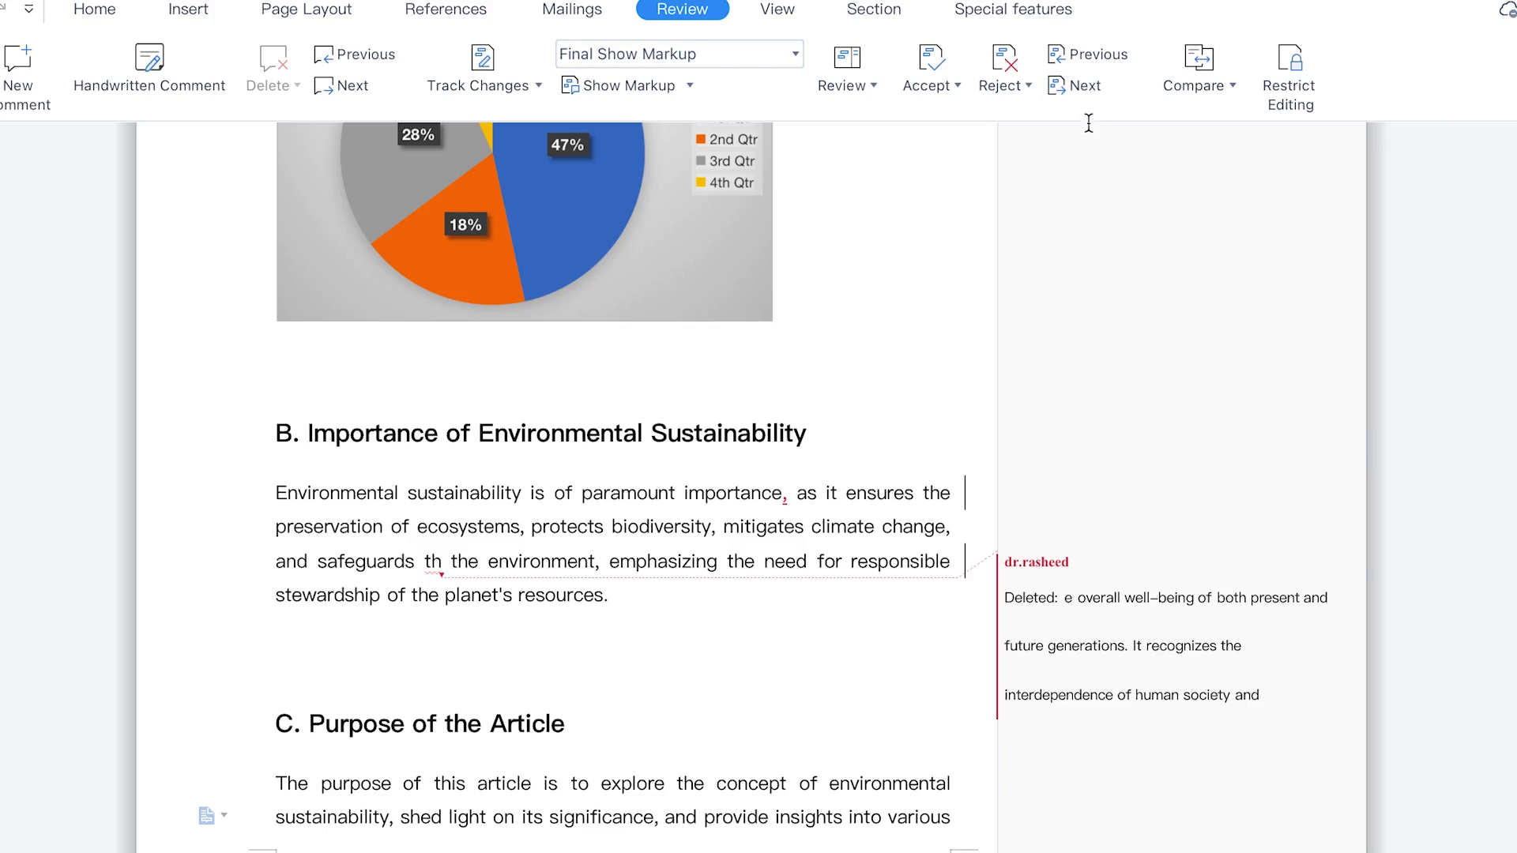
View the Compare Documents settings and dismiss them without comparing any files.
{"action": "left_click", "coordinate": [1234, 85]}
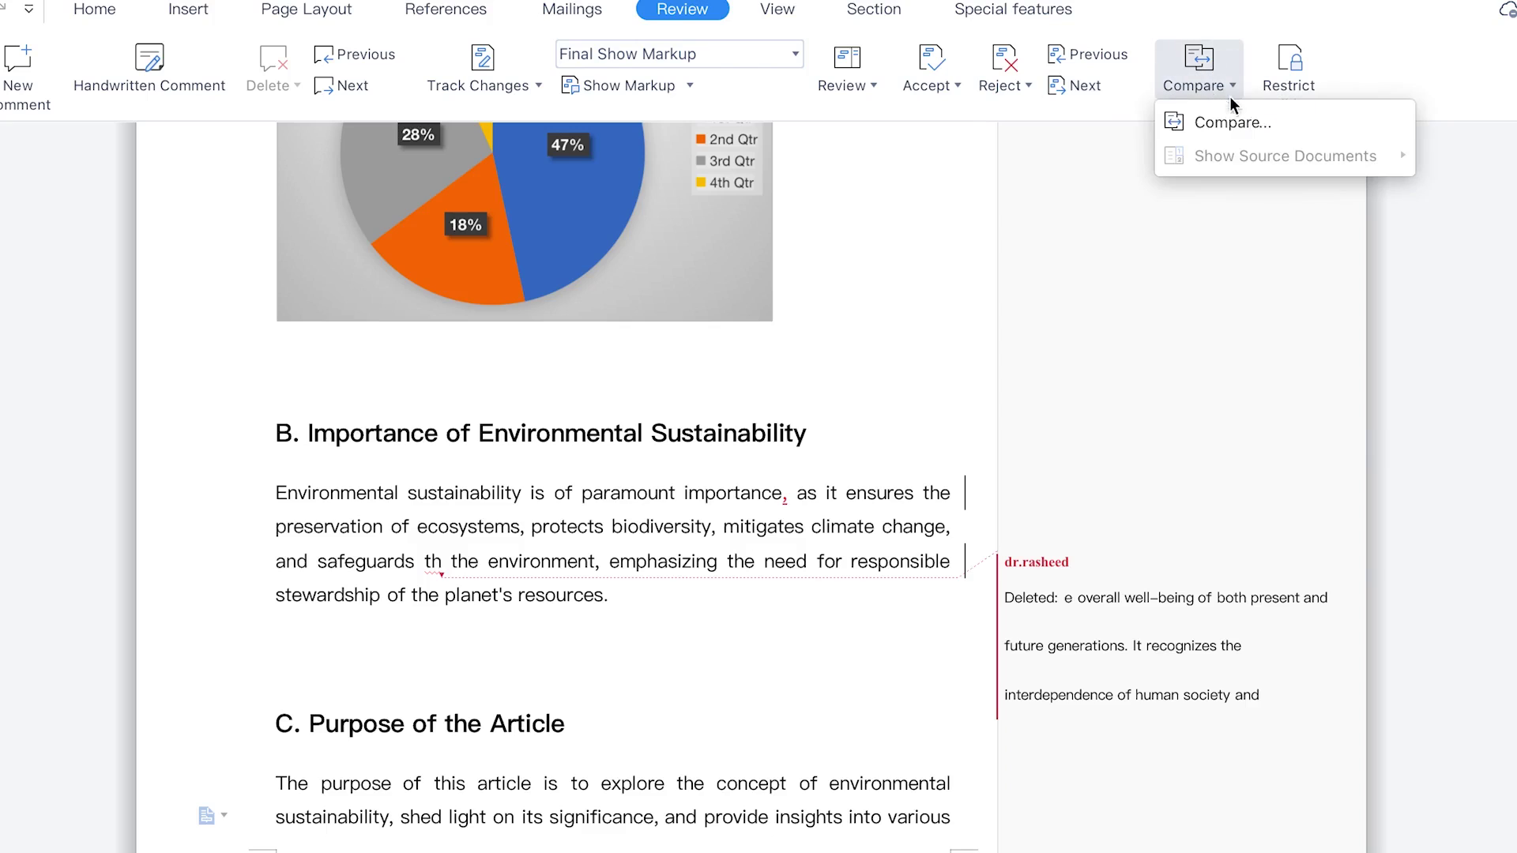
{"action": "left_click", "coordinate": [1221, 122]}
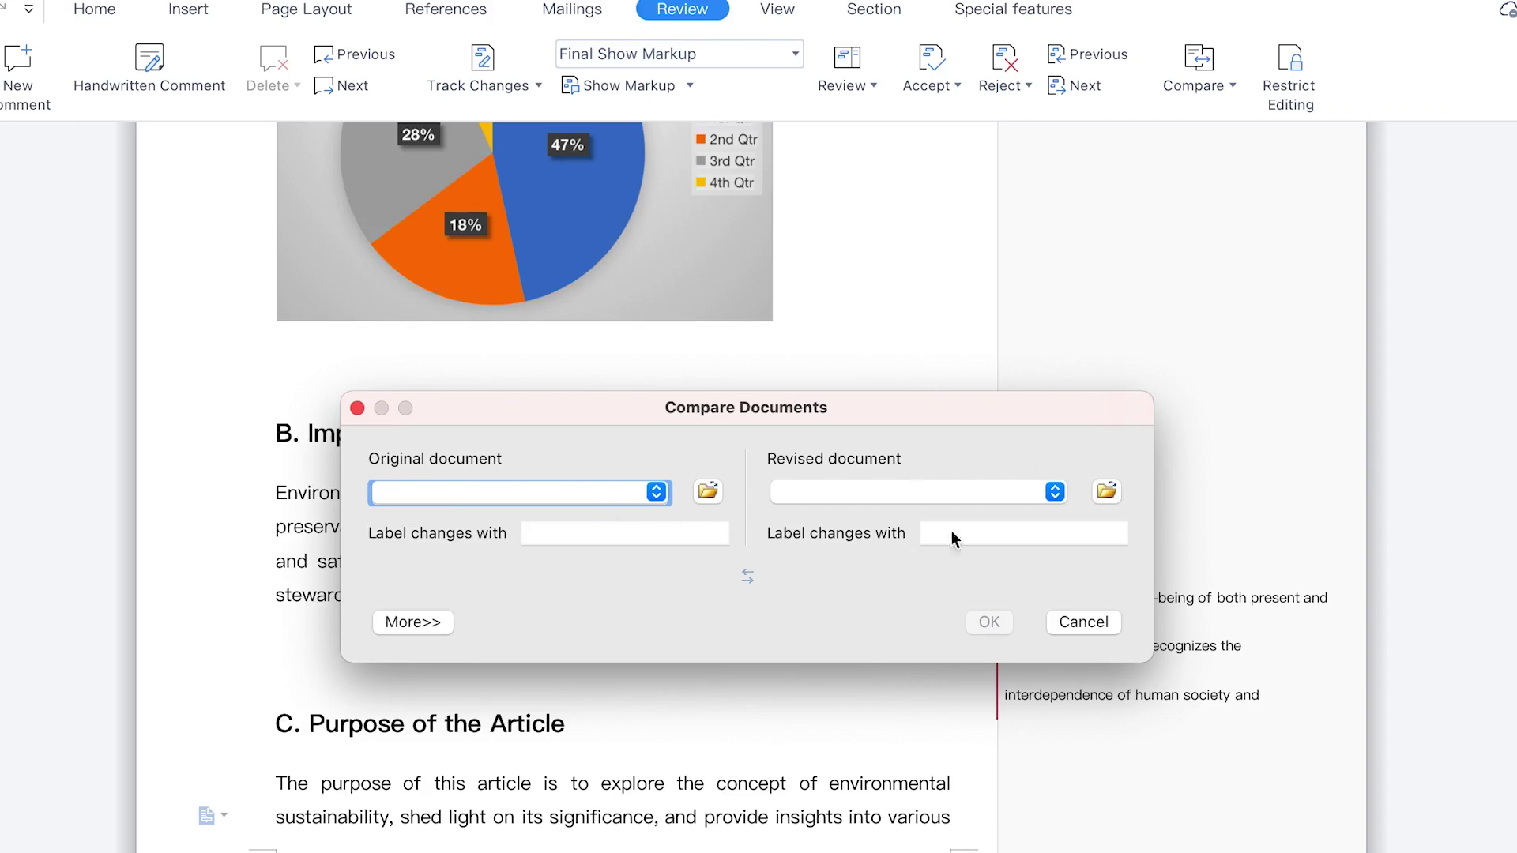
{"action": "left_click", "coordinate": [1071, 628]}
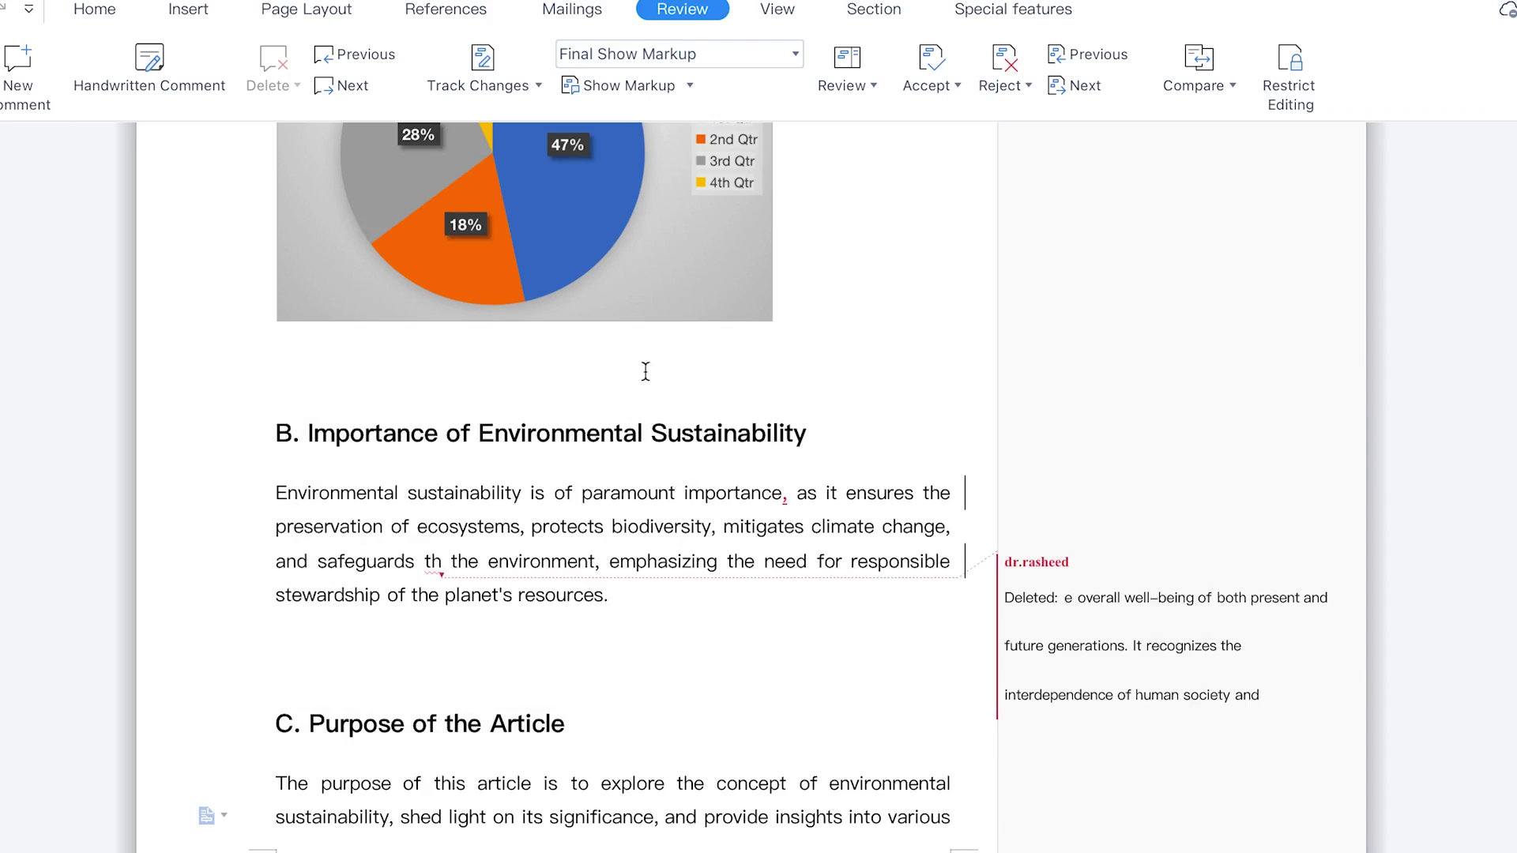
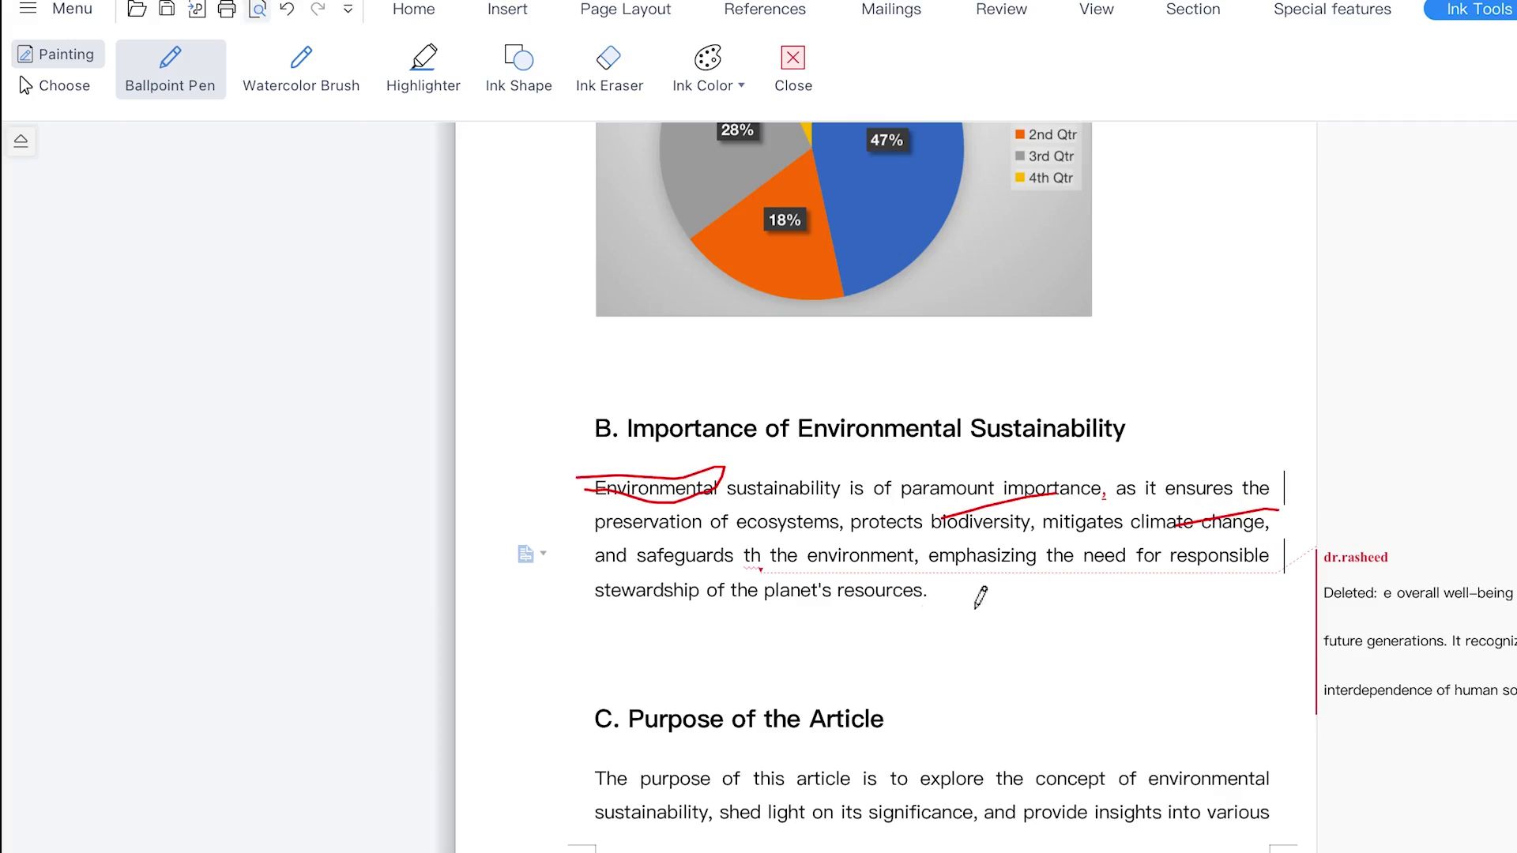
With the Ballpoint Pen, strike through "planet's" and the "Purpose of the Article" heading, and draw a mark just after the heading.
{"action": "left_click_drag", "start_coordinate": [774, 608], "coordinate": [855, 581]}
{"action": "mouse_move", "coordinate": [892, 718]}
{"action": "left_mouse_down"}
{"action": "mouse_move", "coordinate": [989, 727]}
{"action": "mouse_move", "coordinate": [926, 744]}
{"action": "left_mouse_up"}
{"action": "left_click_drag", "start_coordinate": [630, 721], "coordinate": [869, 716]}
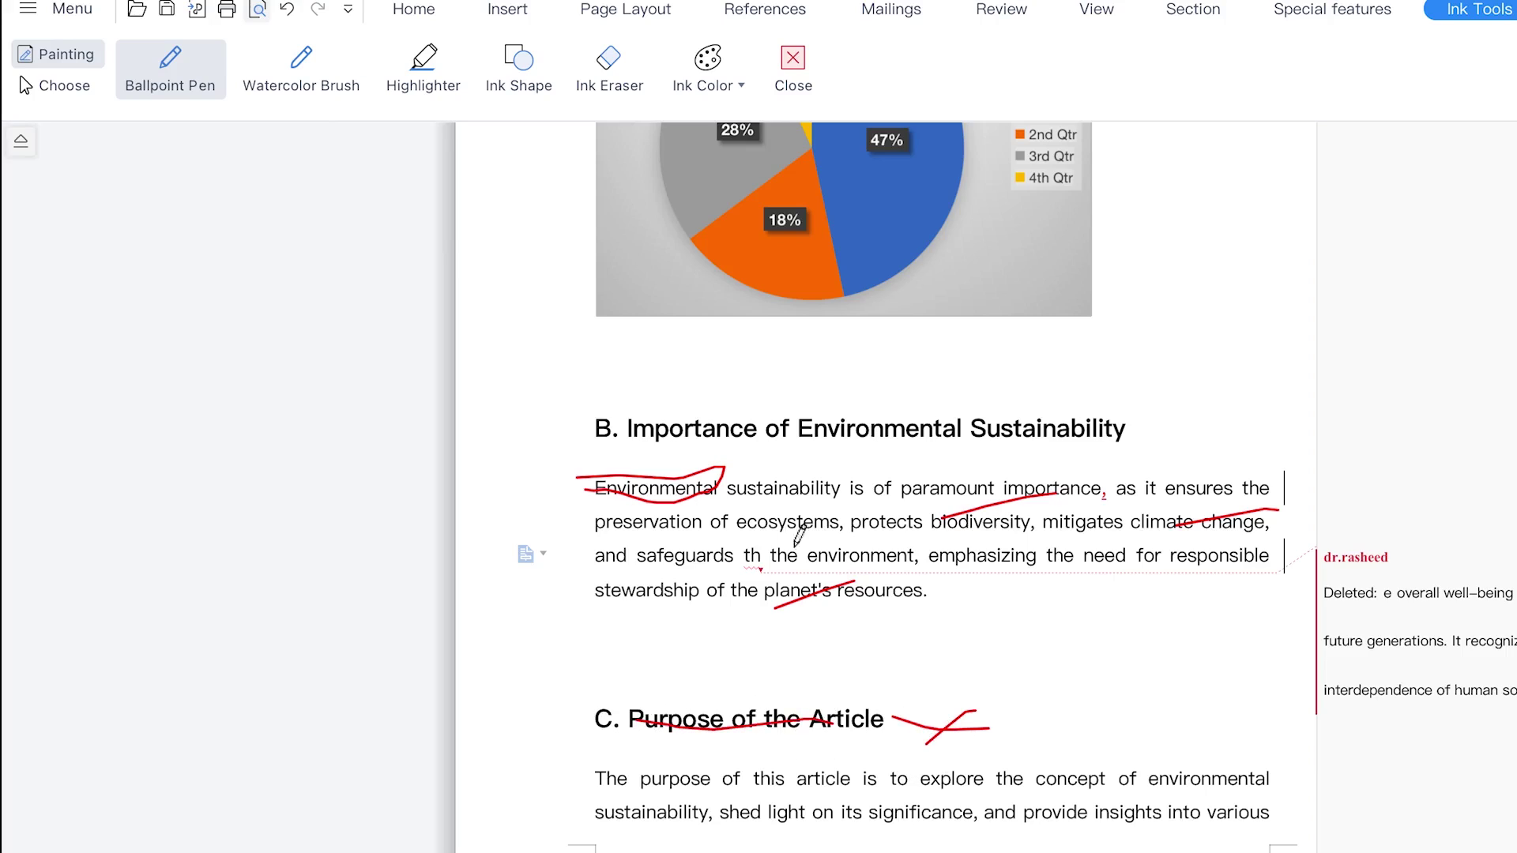
With the Watercolor Brush, mark over "article" and circle "environmental" in the first line under the Purpose of the Article heading.
{"action": "scroll", "coordinate": [997, 739], "scroll_direction": "down", "scroll_amount": 1}
{"action": "scroll", "coordinate": [907, 619], "scroll_direction": "down", "scroll_amount": 3}
{"action": "scroll", "coordinate": [640, 349], "scroll_direction": "up", "scroll_amount": 3}
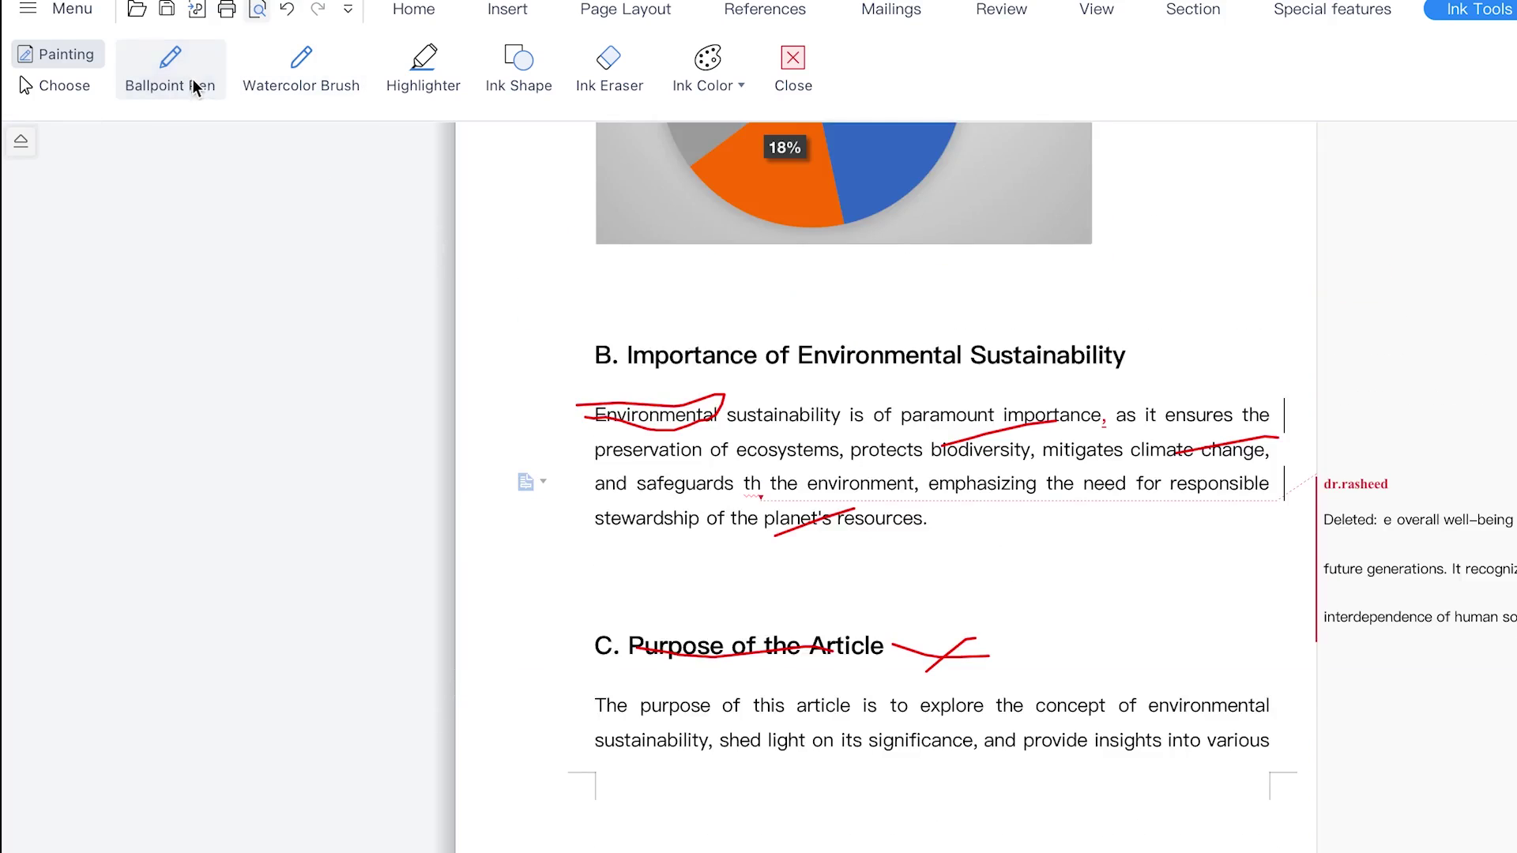
{"action": "left_click", "coordinate": [261, 87]}
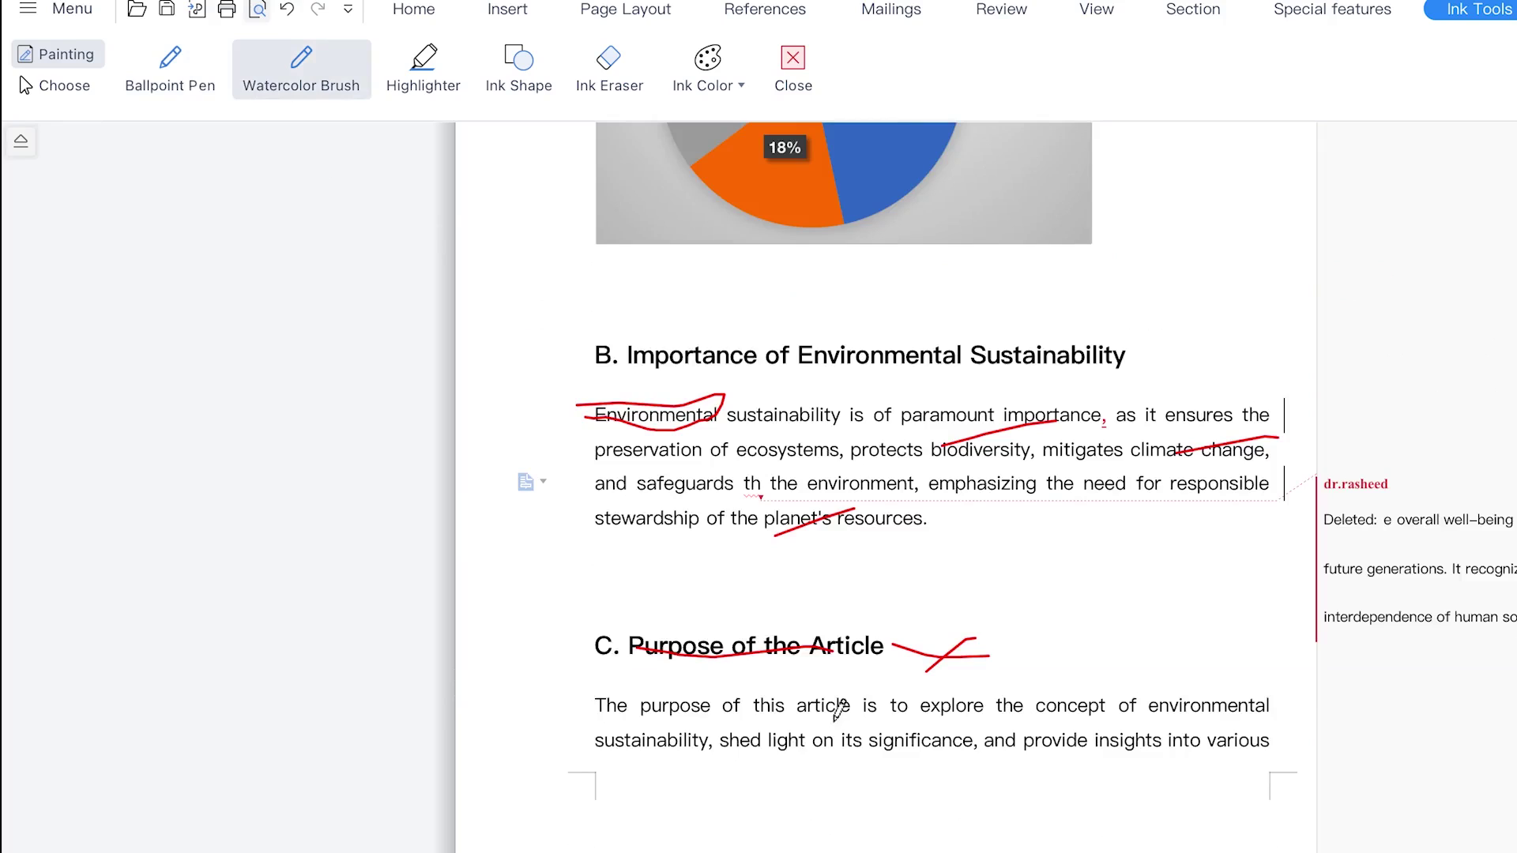
{"action": "mouse_move", "coordinate": [794, 711]}
{"action": "left_mouse_down"}
{"action": "mouse_move", "coordinate": [853, 703]}
{"action": "mouse_move", "coordinate": [802, 699]}
{"action": "left_mouse_up"}
{"action": "mouse_move", "coordinate": [1159, 701]}
{"action": "left_mouse_down"}
{"action": "mouse_move", "coordinate": [1161, 720]}
{"action": "mouse_move", "coordinate": [1274, 697]}
{"action": "mouse_move", "coordinate": [1194, 689]}
{"action": "left_mouse_up"}
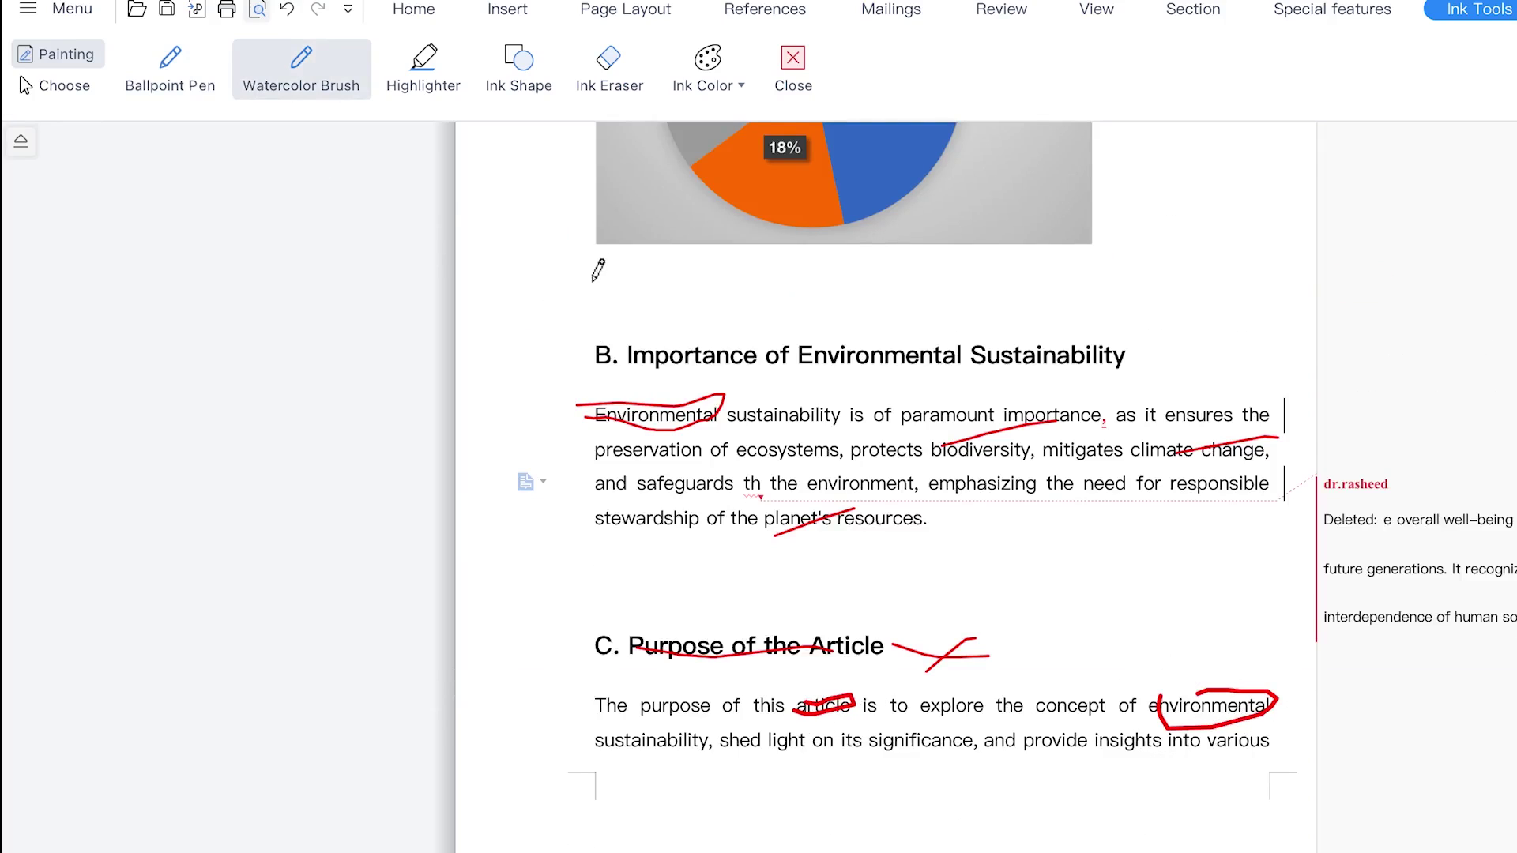
With the Highlighter, mark the "strategies and practices" line, "we aim to inspire", the "Chapter two" heading and the "Pollution and Waste" heading.
{"action": "left_click", "coordinate": [433, 102]}
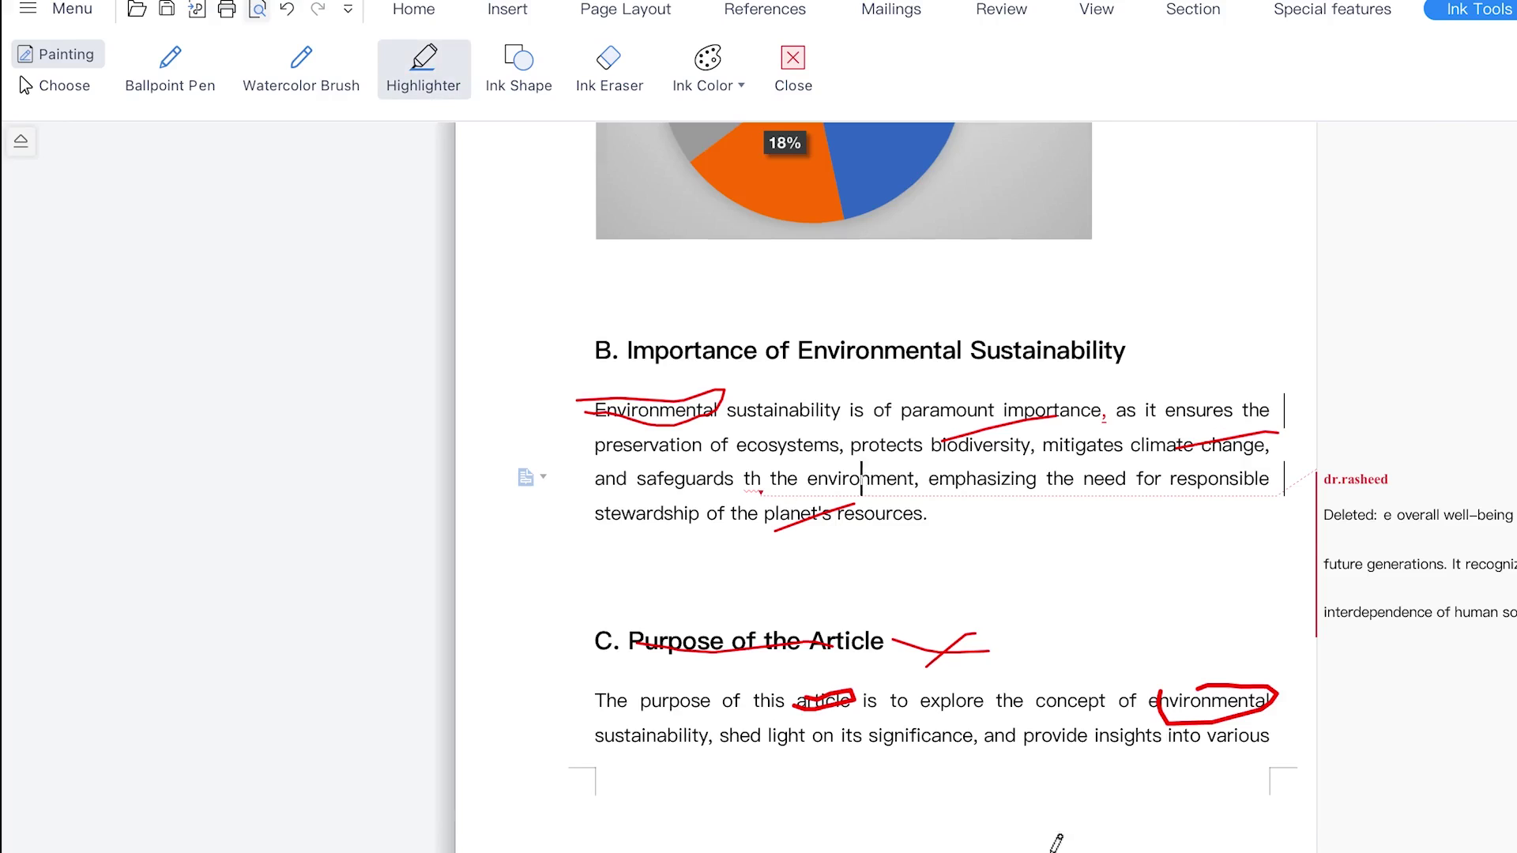
{"action": "scroll", "coordinate": [1059, 837], "scroll_direction": "down", "scroll_amount": 1}
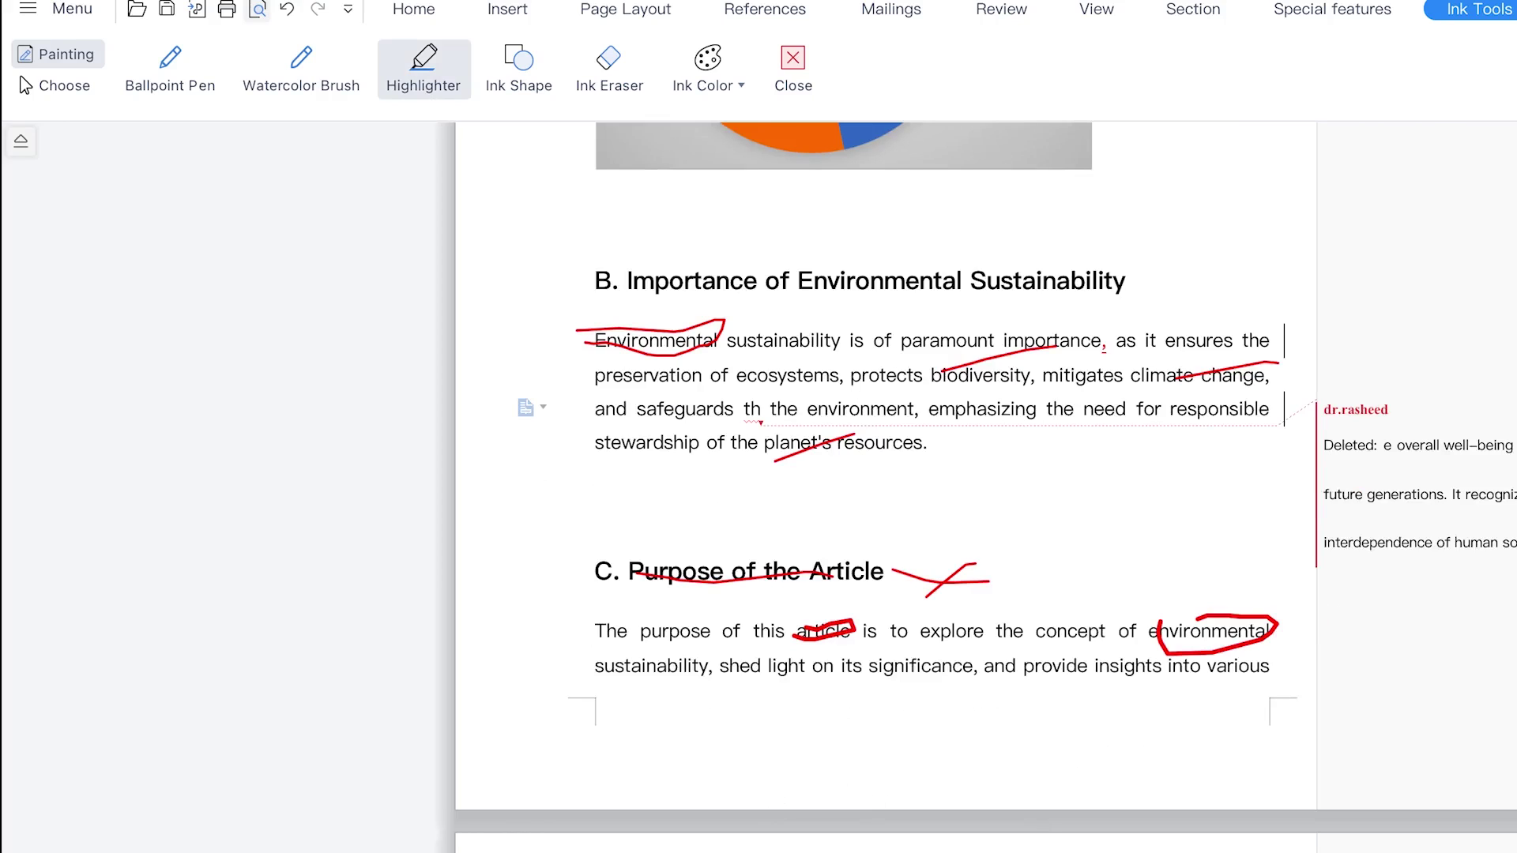
{"action": "scroll", "coordinate": [602, 798], "scroll_direction": "down", "scroll_amount": 6}
{"action": "mouse_move", "coordinate": [602, 796]}
{"action": "left_mouse_down"}
{"action": "mouse_move", "coordinate": [778, 759]}
{"action": "mouse_move", "coordinate": [782, 779]}
{"action": "mouse_move", "coordinate": [597, 810]}
{"action": "left_mouse_up"}
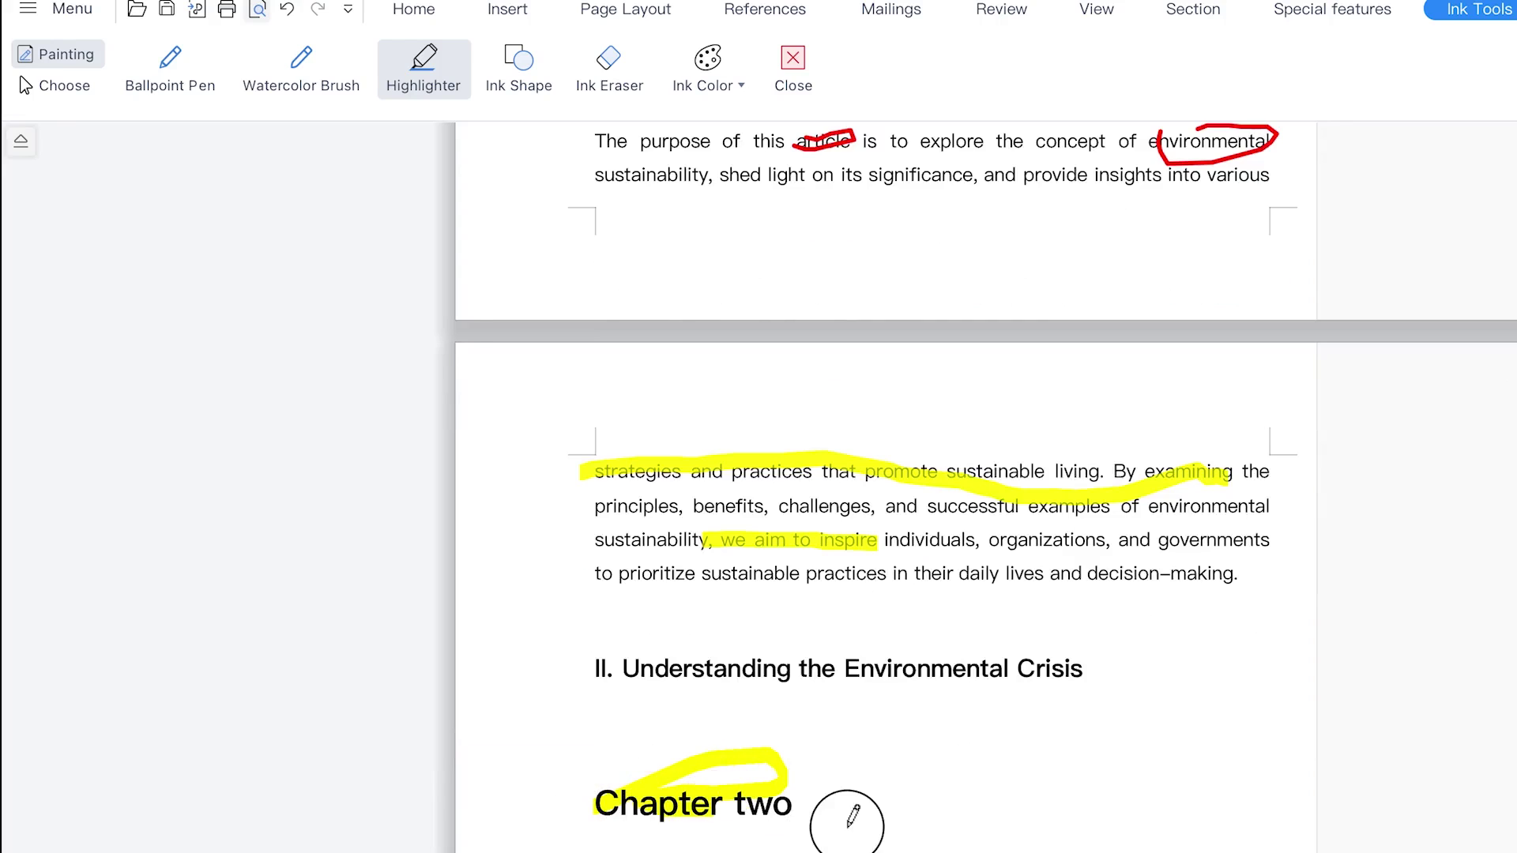
{"action": "scroll", "coordinate": [743, 806], "scroll_direction": "down", "scroll_amount": 12}
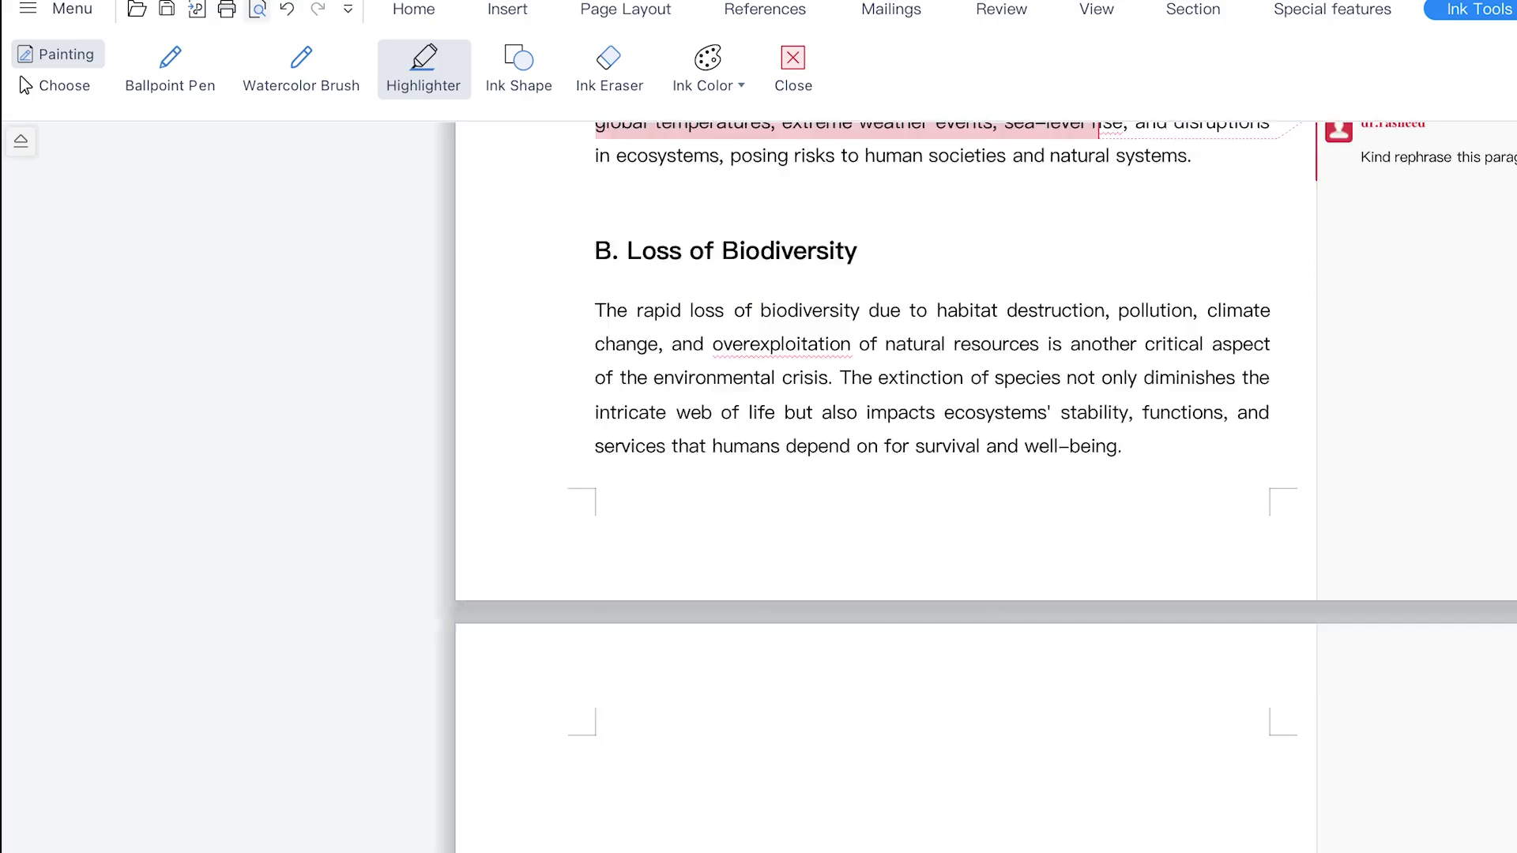
{"action": "scroll", "coordinate": [608, 817], "scroll_direction": "down", "scroll_amount": 1}
{"action": "mouse_move", "coordinate": [618, 838]}
{"action": "left_mouse_down"}
{"action": "mouse_move", "coordinate": [755, 807]}
{"action": "mouse_move", "coordinate": [843, 823]}
{"action": "mouse_move", "coordinate": [697, 809]}
{"action": "left_mouse_up"}
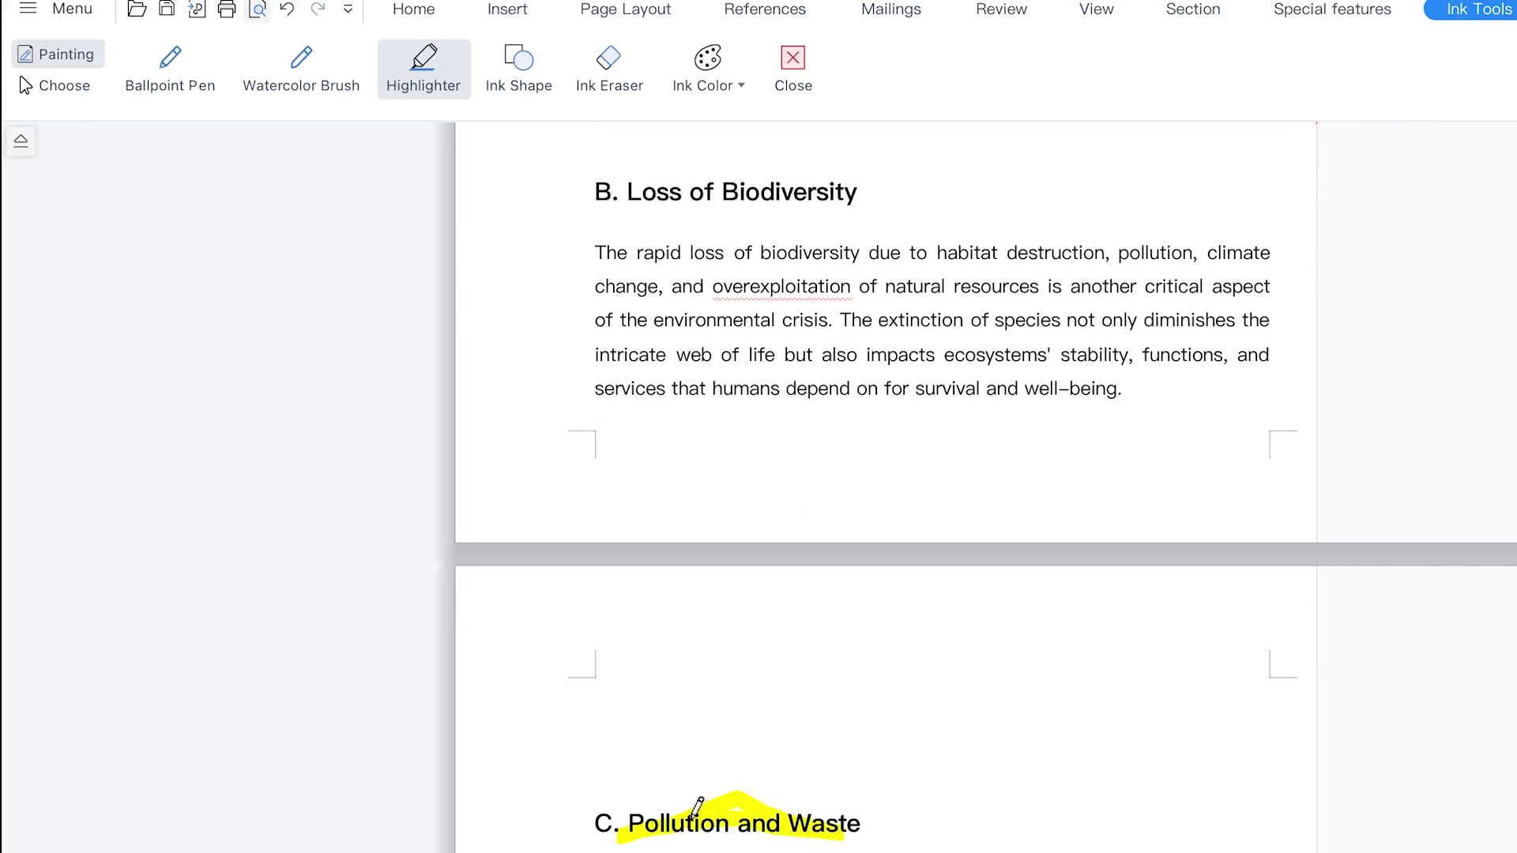
With Ink Shape, draw three straight slanted lines across the paragraph under the Loss of Biodiversity heading.
{"action": "scroll", "coordinate": [798, 806], "scroll_direction": "up", "scroll_amount": 4}
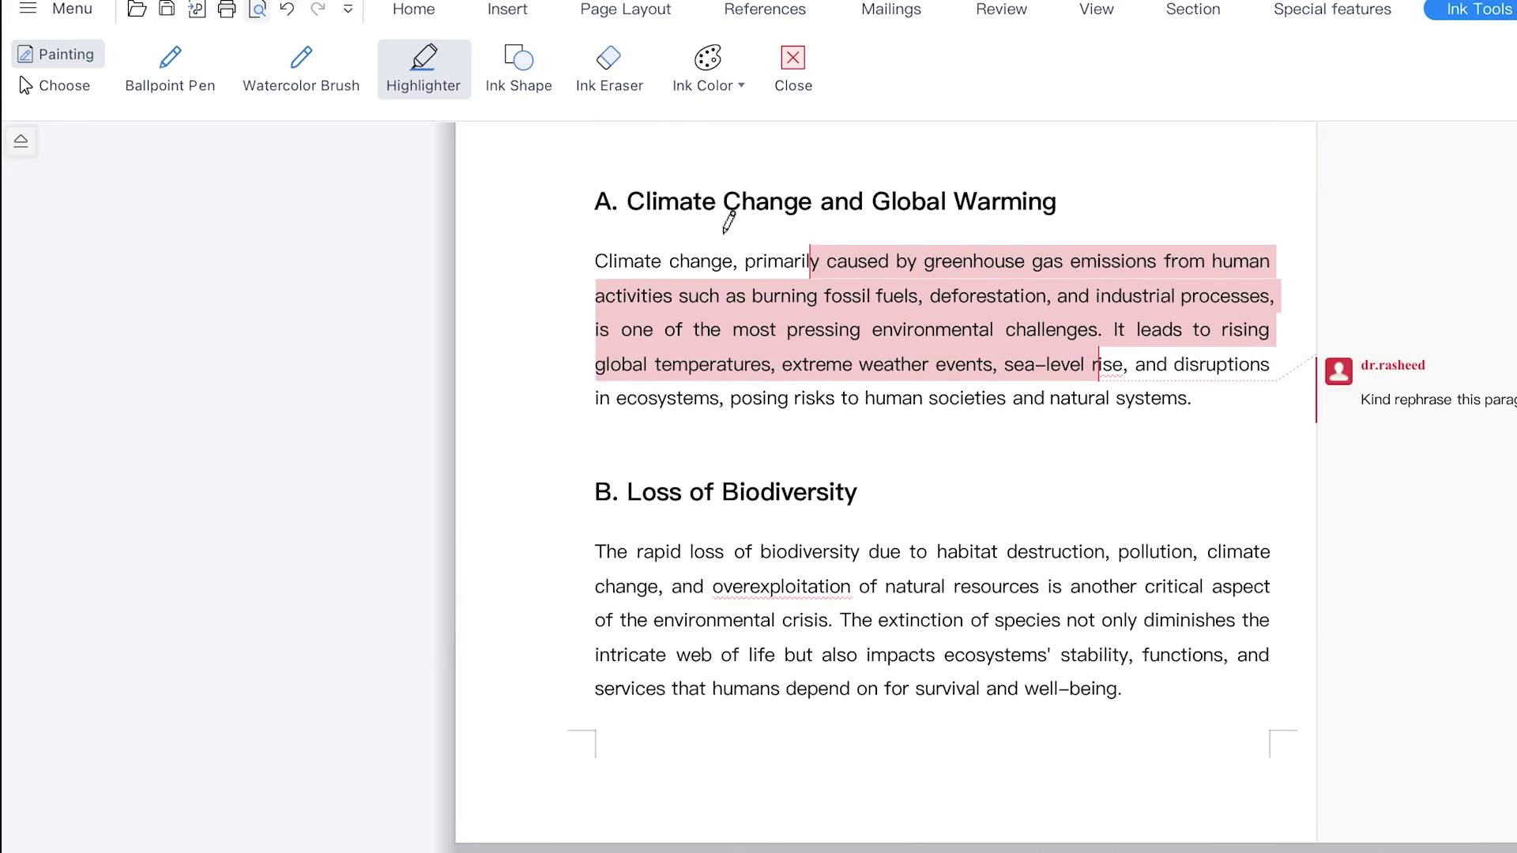
{"action": "left_click", "coordinate": [519, 67]}
{"action": "left_click_drag", "start_coordinate": [620, 638], "coordinate": [735, 591]}
{"action": "left_click_drag", "start_coordinate": [889, 575], "coordinate": [1025, 542]}
{"action": "left_click_drag", "start_coordinate": [1045, 609], "coordinate": [1203, 581]}
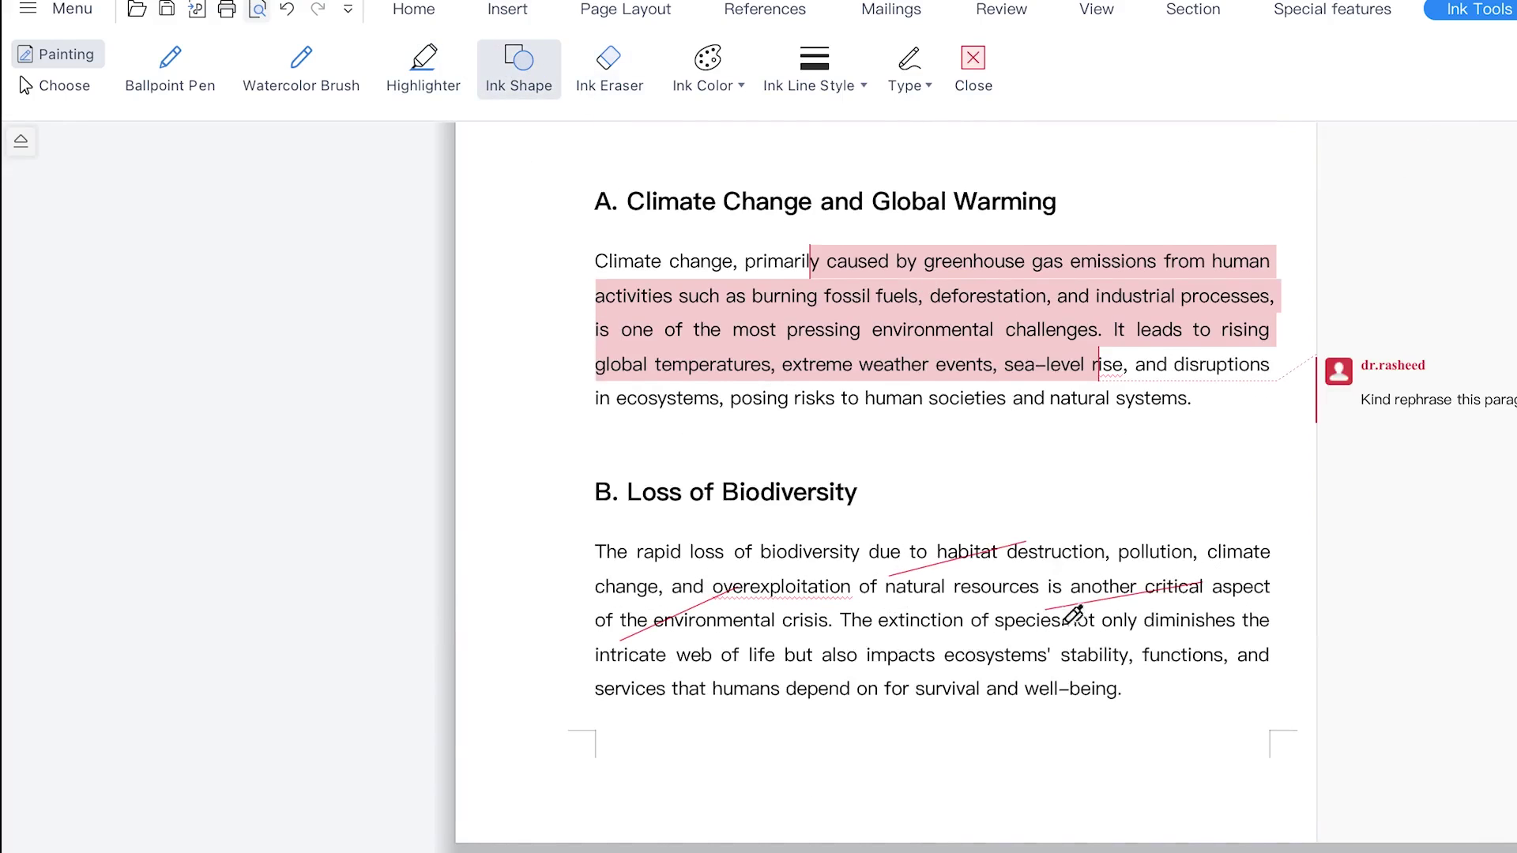
Draw a straight ink line from above the Sales pie chart down into the chart.
{"action": "scroll", "coordinate": [1072, 626], "scroll_direction": "down", "scroll_amount": 20}
{"action": "scroll", "coordinate": [1073, 627], "scroll_direction": "up", "scroll_amount": 20}
{"action": "scroll", "coordinate": [1070, 632], "scroll_direction": "down", "scroll_amount": 10}
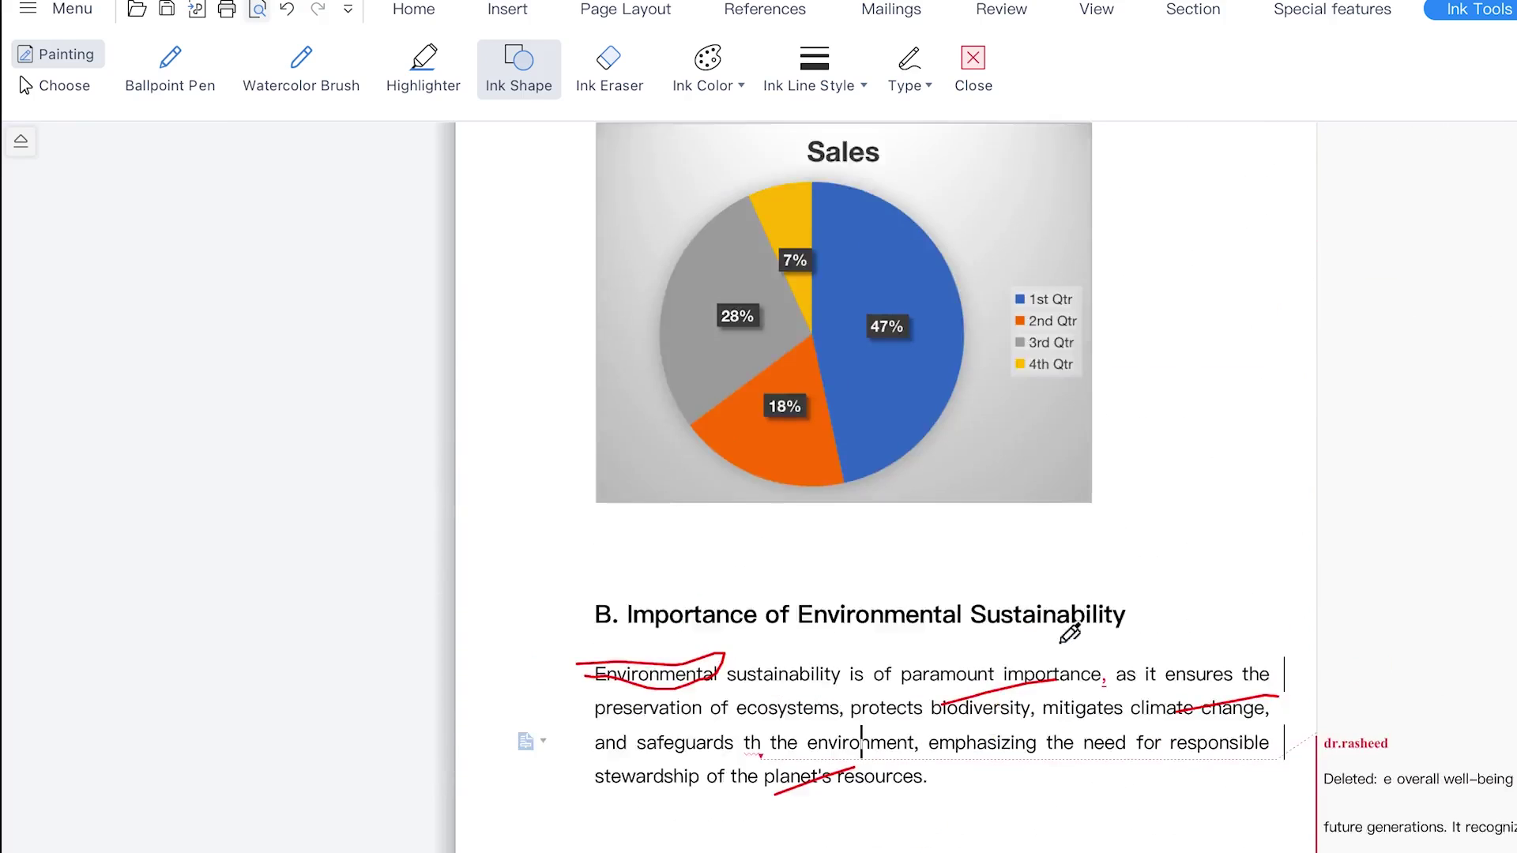
{"action": "scroll", "coordinate": [1071, 632], "scroll_direction": "down", "scroll_amount": 10}
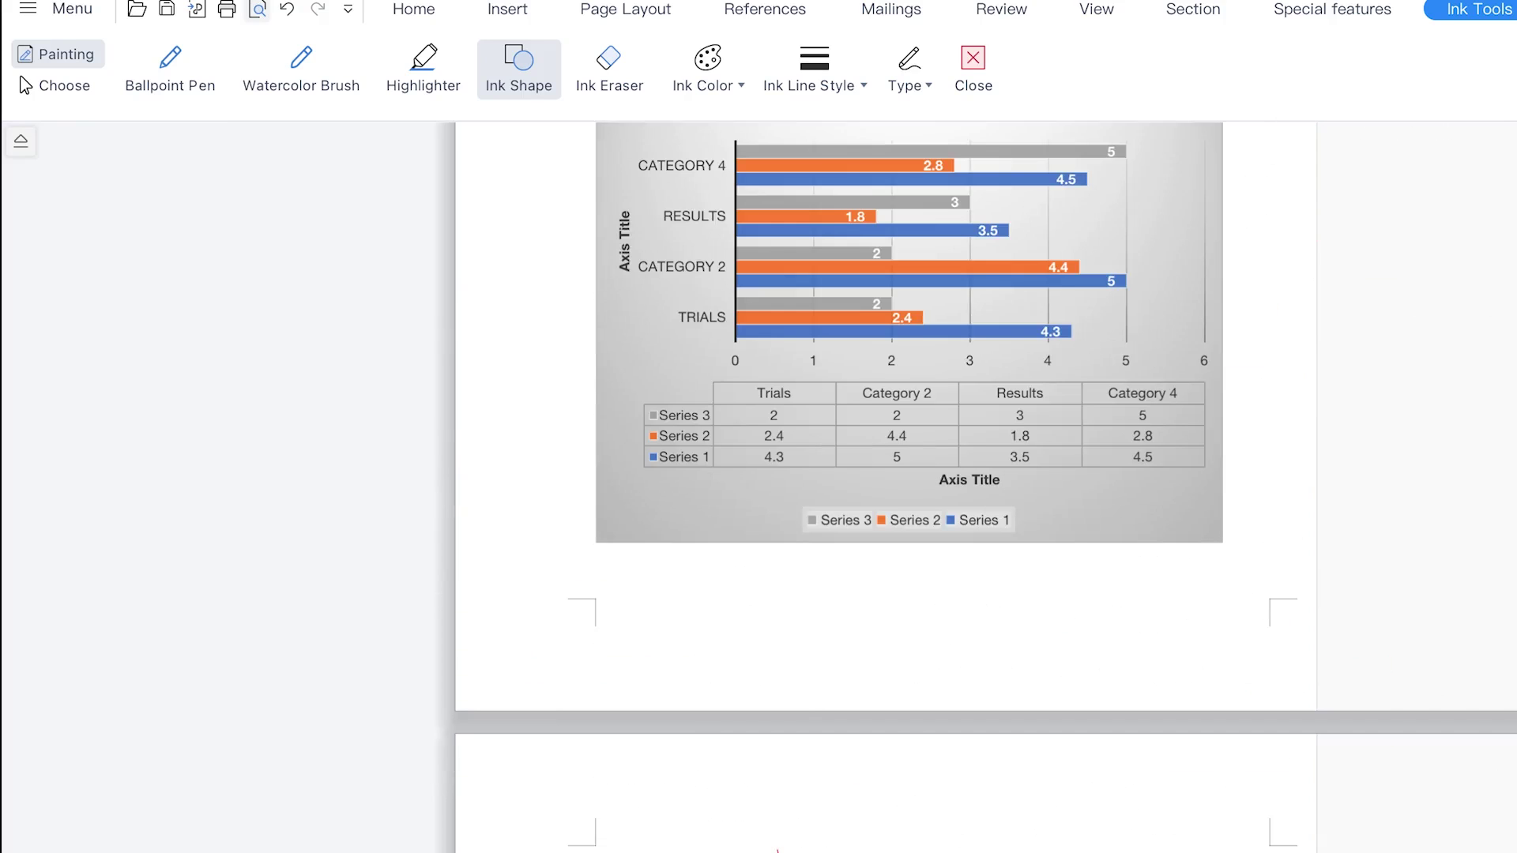
{"action": "scroll", "coordinate": [881, 816], "scroll_direction": "down", "scroll_amount": 5}
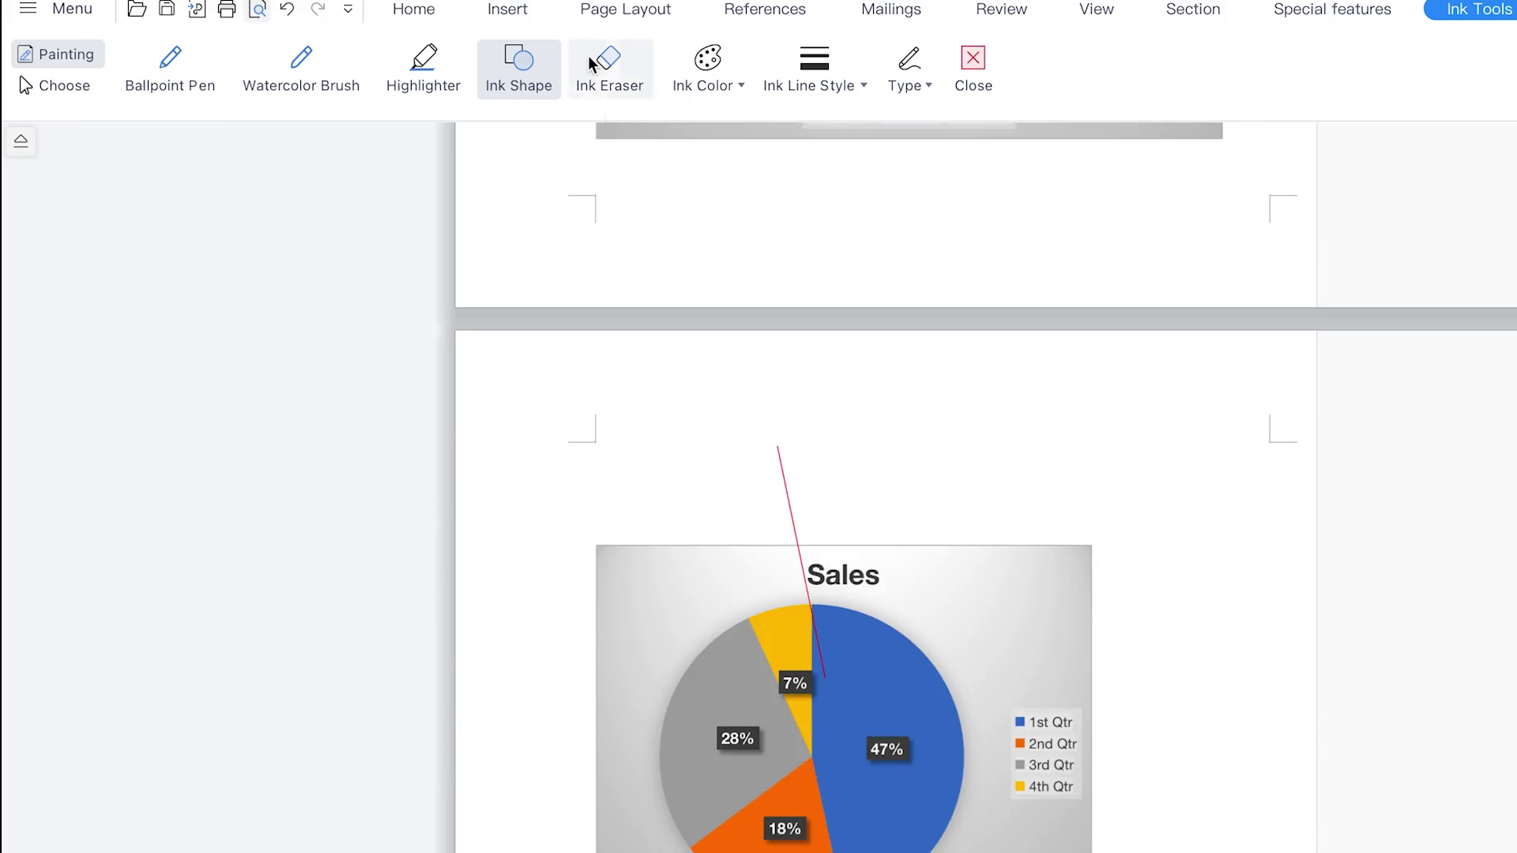
With the Ink Eraser, remove all the pen strokes from the Importance of Environmental Sustainability paragraph.
{"action": "left_click", "coordinate": [601, 79]}
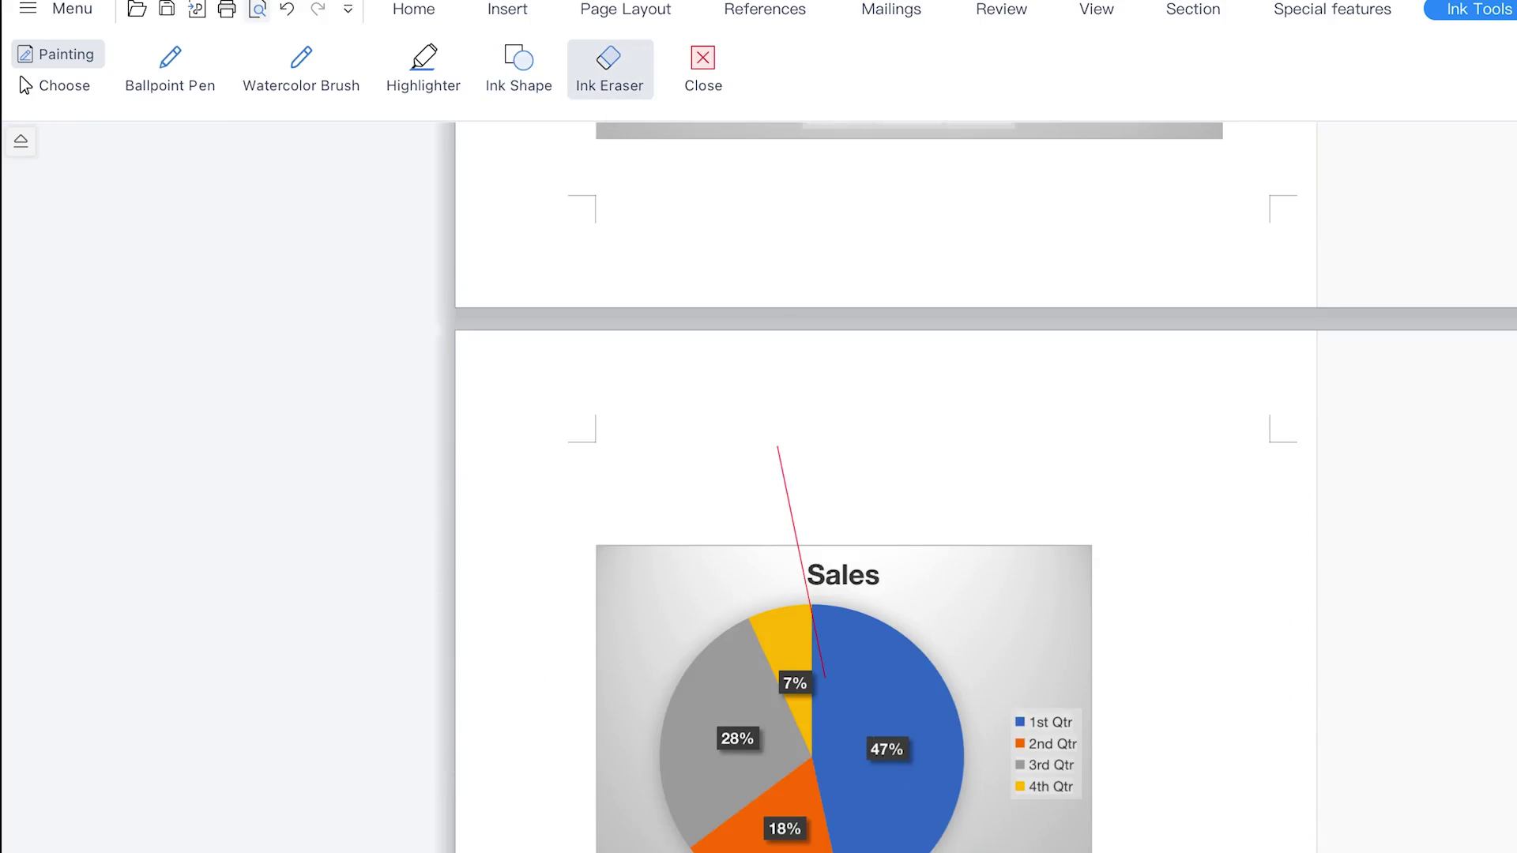
{"action": "scroll", "coordinate": [820, 844], "scroll_direction": "down", "scroll_amount": 4}
{"action": "left_click", "coordinate": [717, 812]}
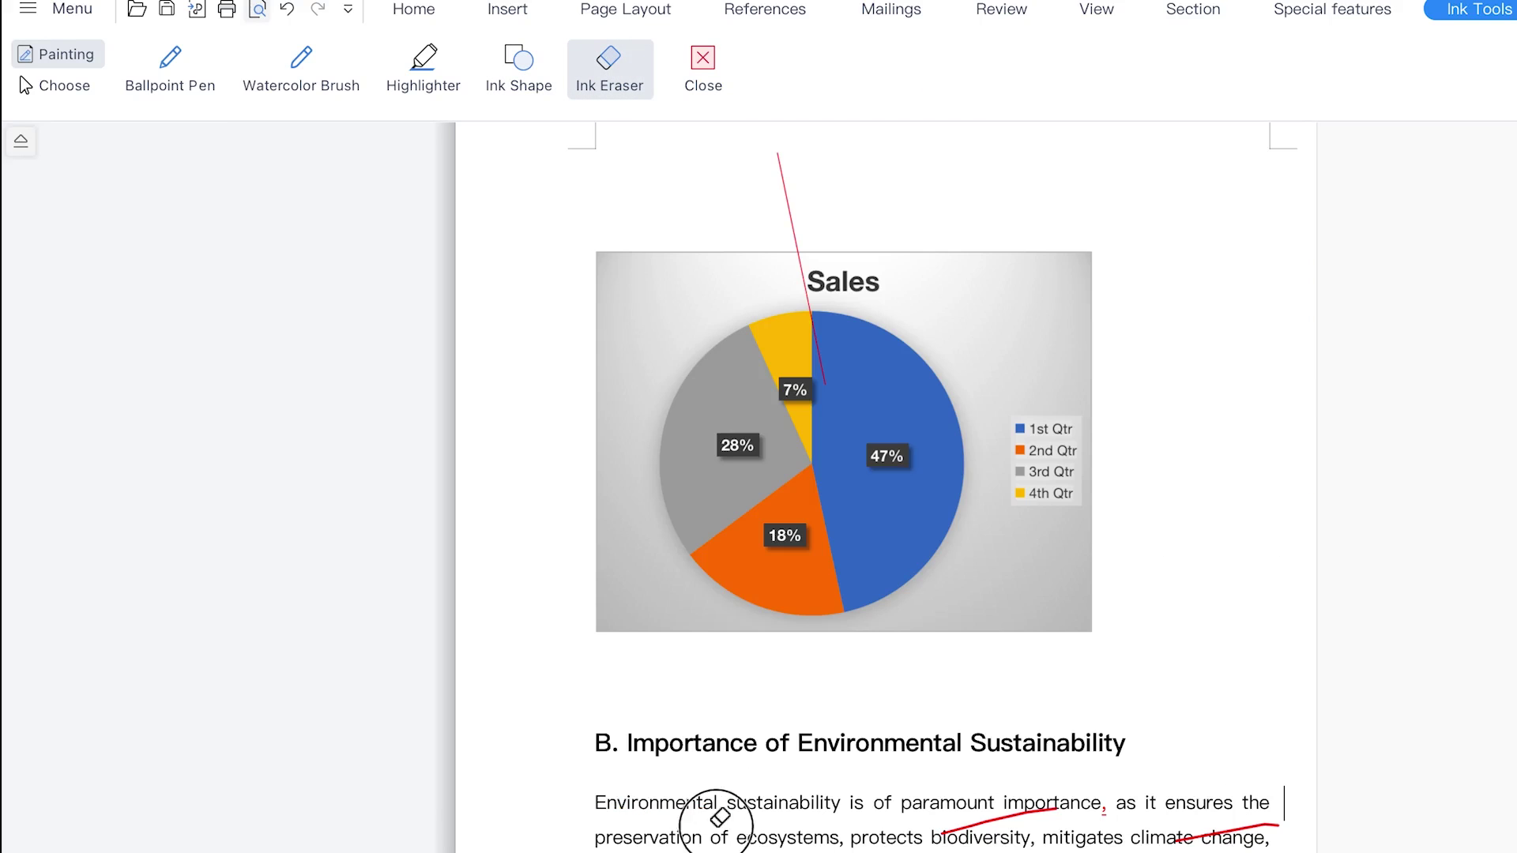
{"action": "left_click", "coordinate": [1078, 844]}
{"action": "left_click", "coordinate": [1241, 824]}
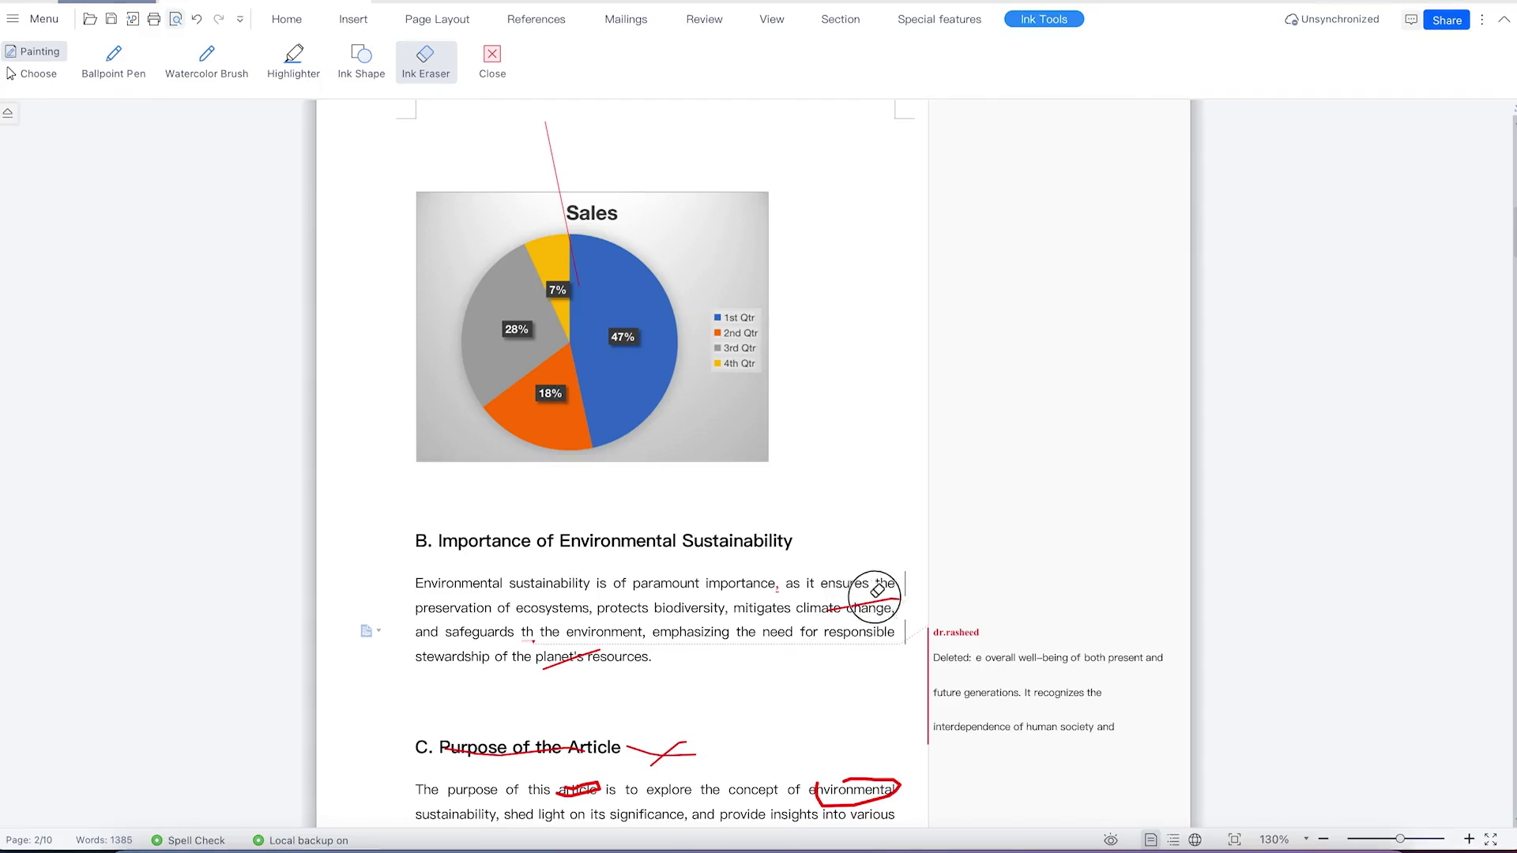
{"action": "left_click", "coordinate": [555, 662]}
Erase the strikethrough on the "Purpose of the Article" heading and one stroke of the mark beside it, and leave ink mode.
{"action": "left_click", "coordinate": [663, 752]}
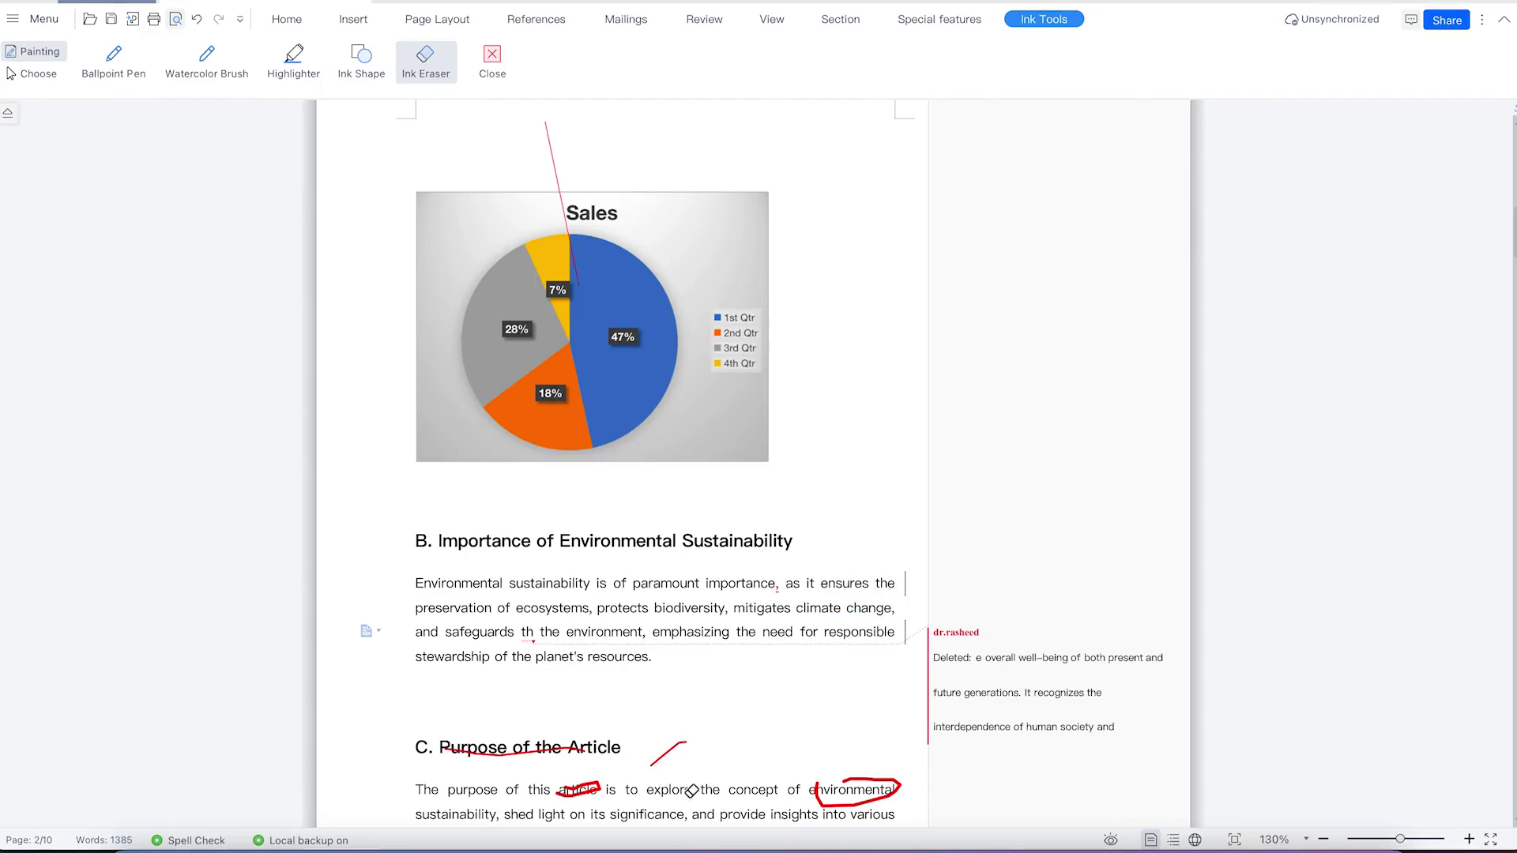
{"action": "scroll", "coordinate": [634, 719], "scroll_direction": "down", "scroll_amount": 3}
{"action": "left_click", "coordinate": [545, 551]}
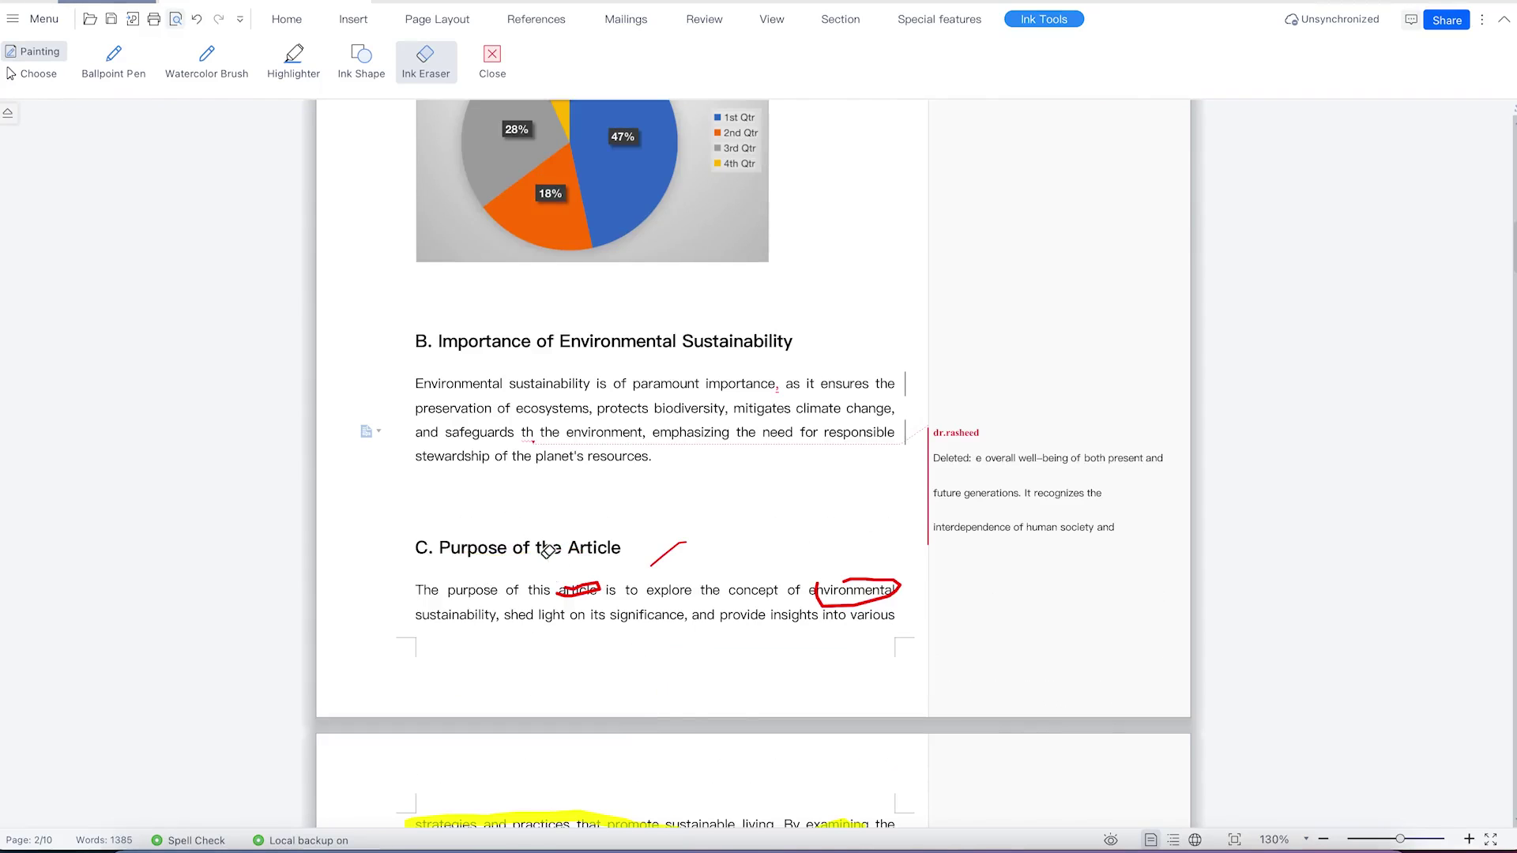
{"action": "left_click", "coordinate": [492, 61]}
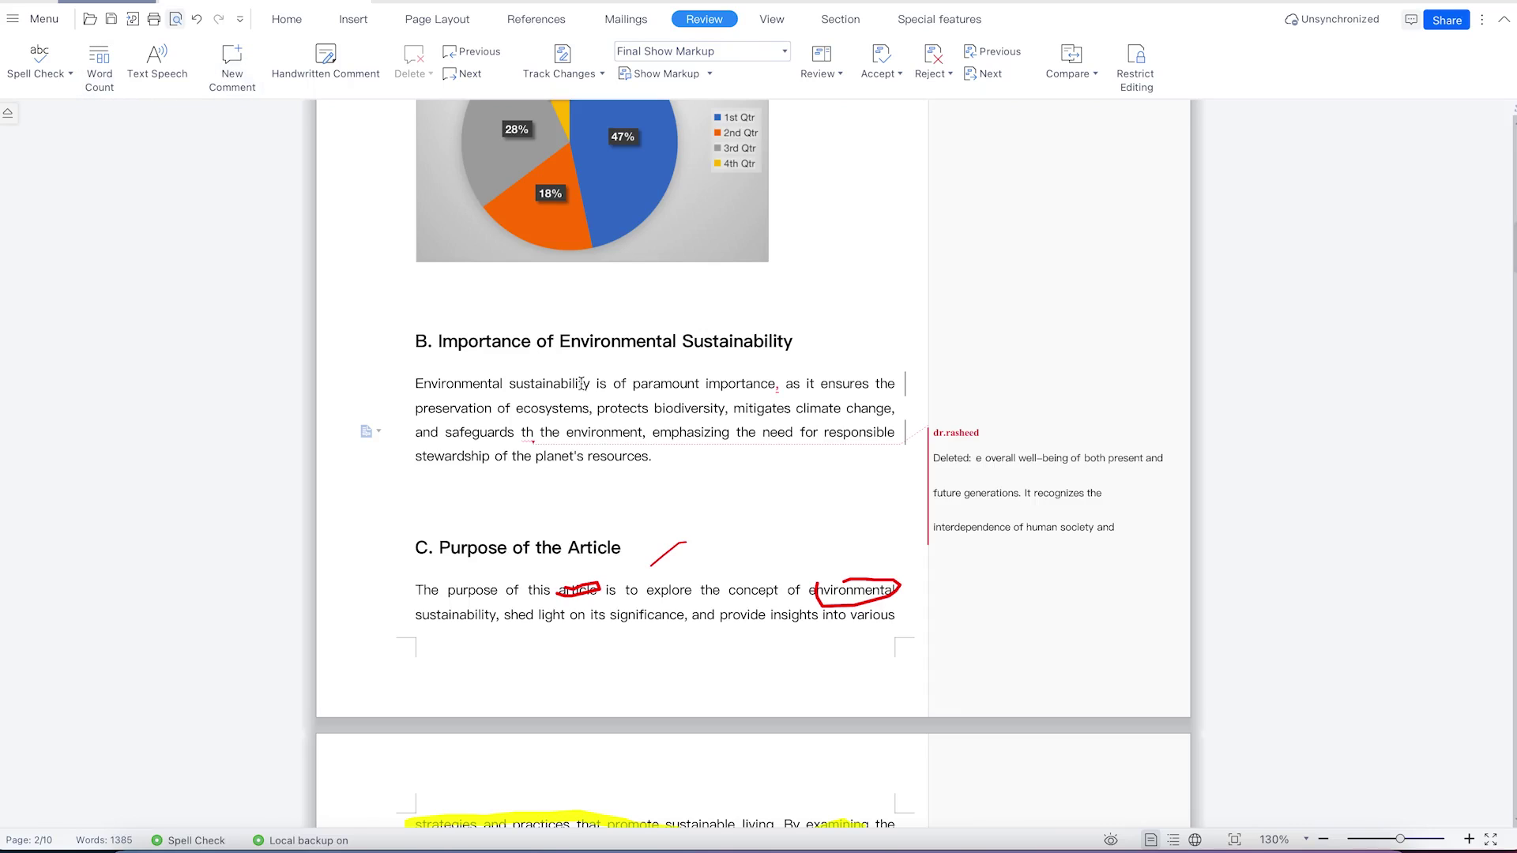
Check the Word Count statistics for the entire document, and look over the Spell Check choices without running any.
{"action": "key", "text": "ctrl+a"}
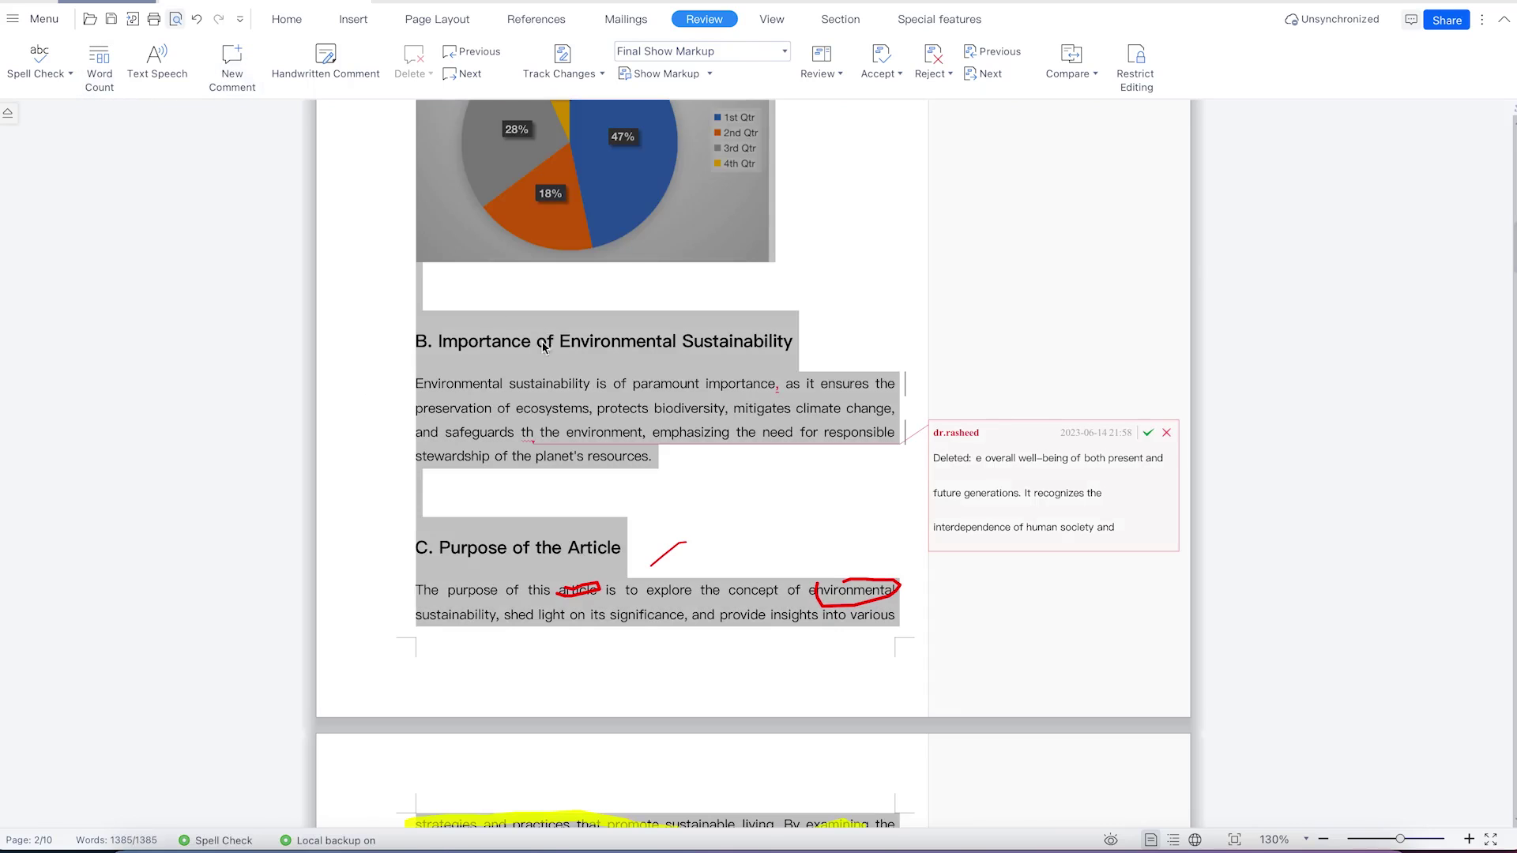
{"action": "left_click", "coordinate": [99, 63]}
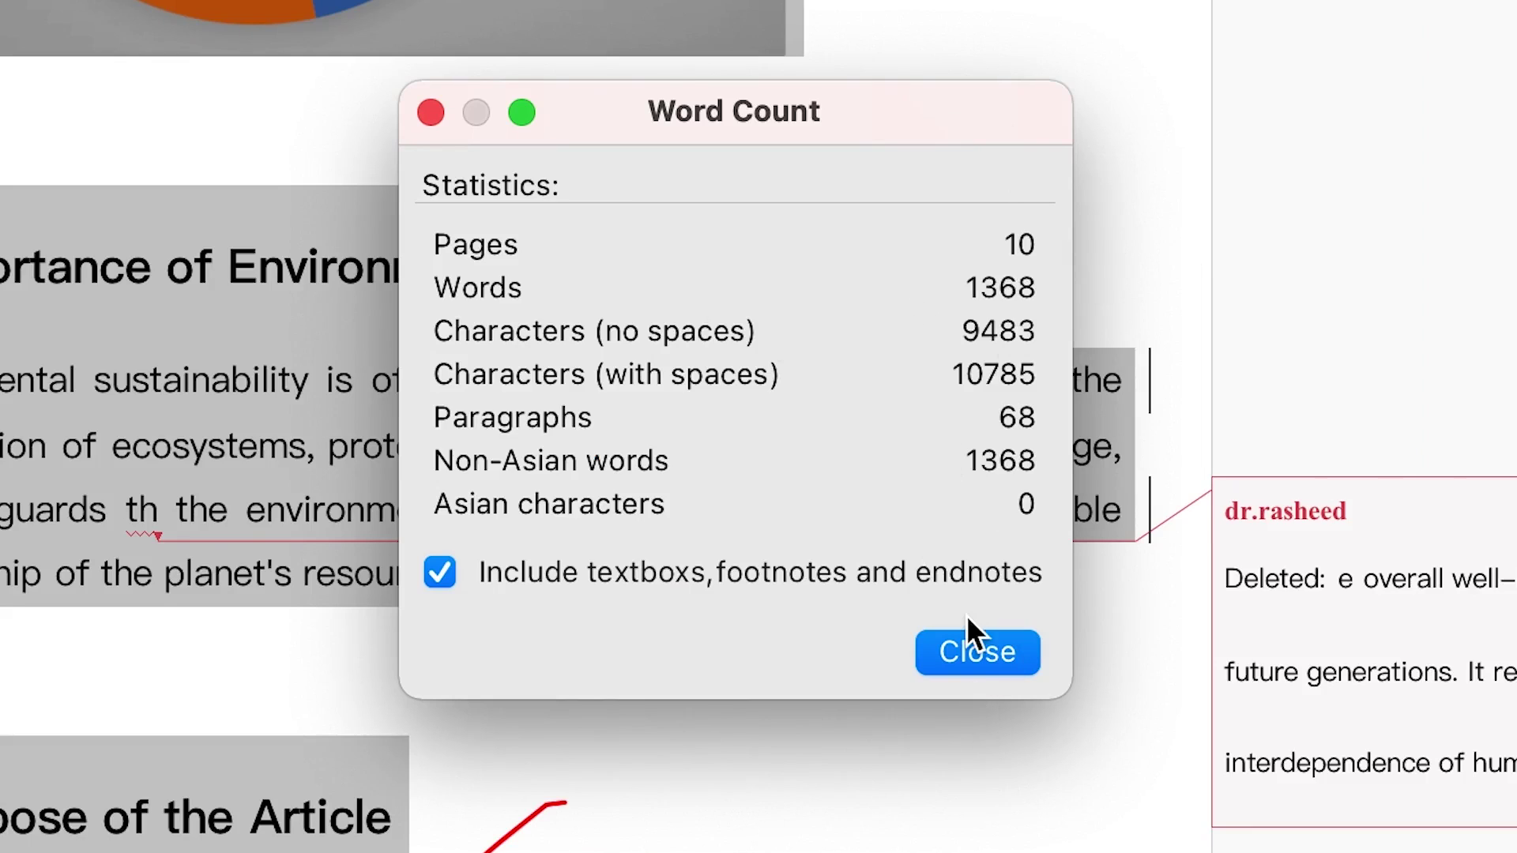
{"action": "left_click", "coordinate": [948, 663]}
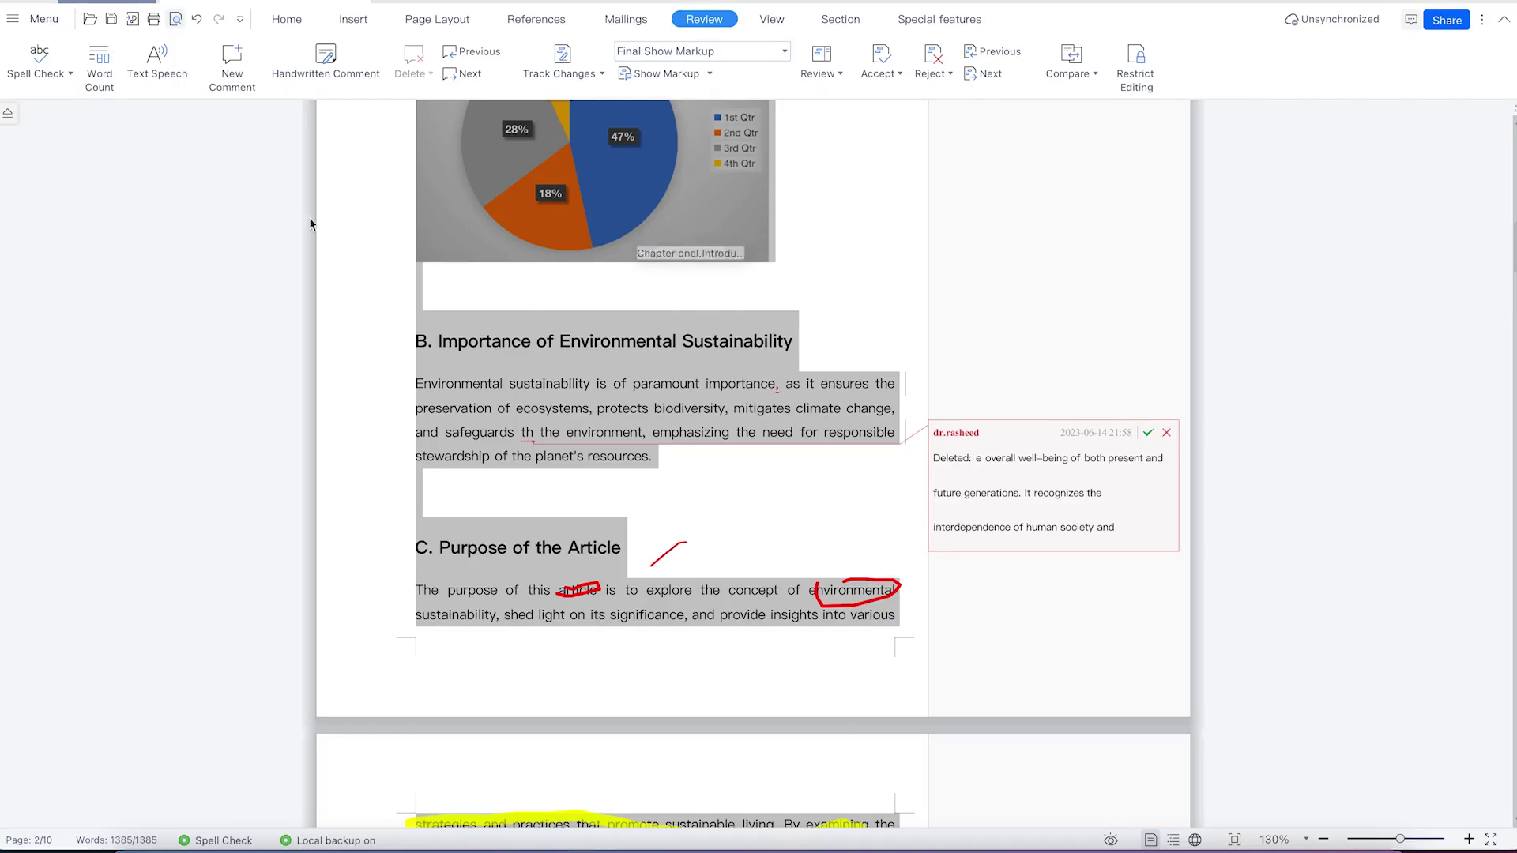
{"action": "left_click", "coordinate": [743, 367]}
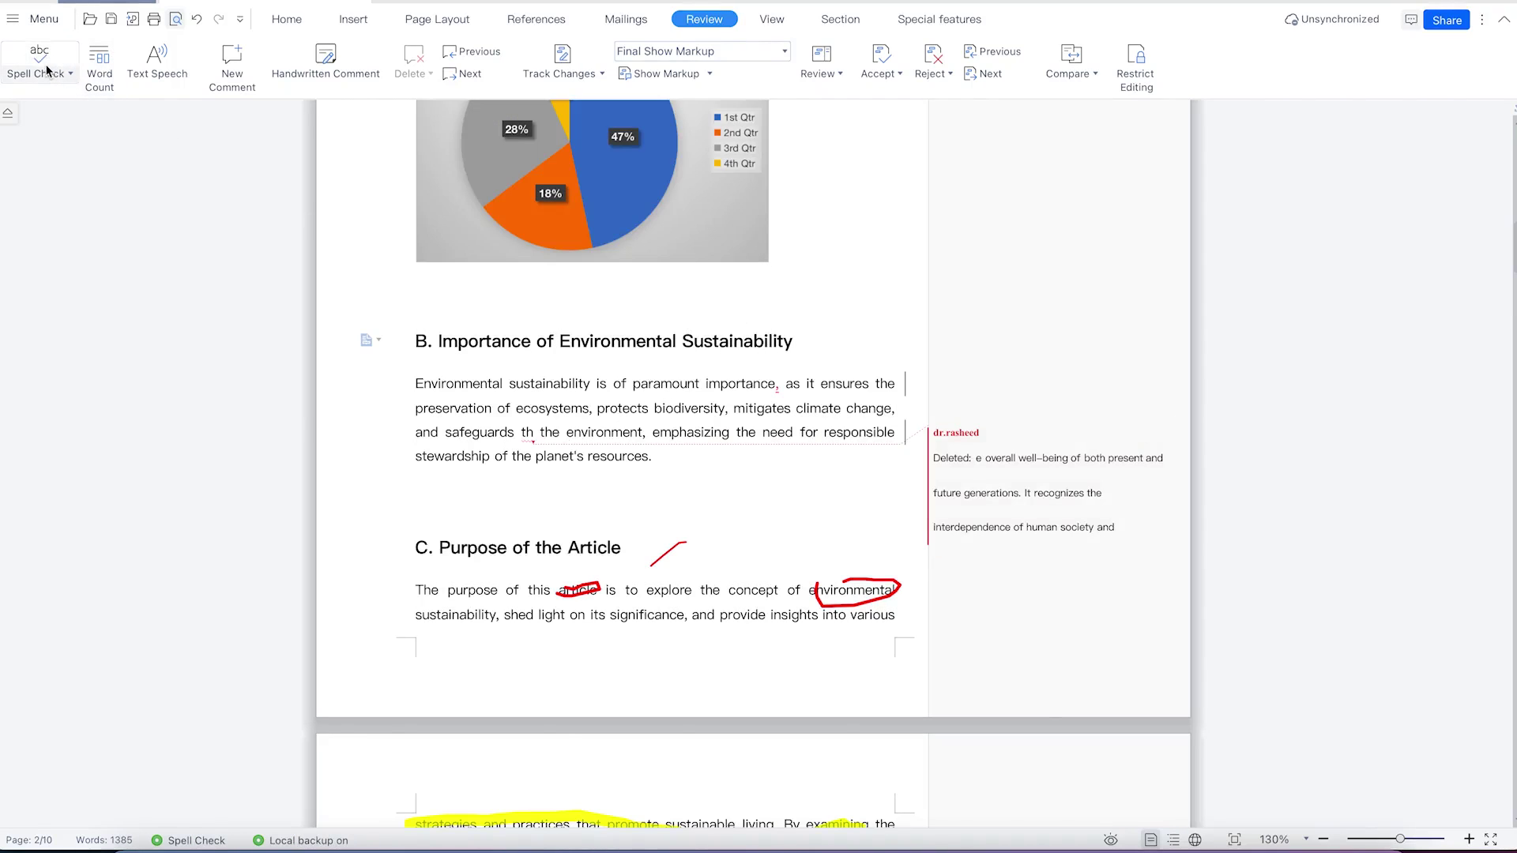
{"action": "left_click", "coordinate": [71, 73]}
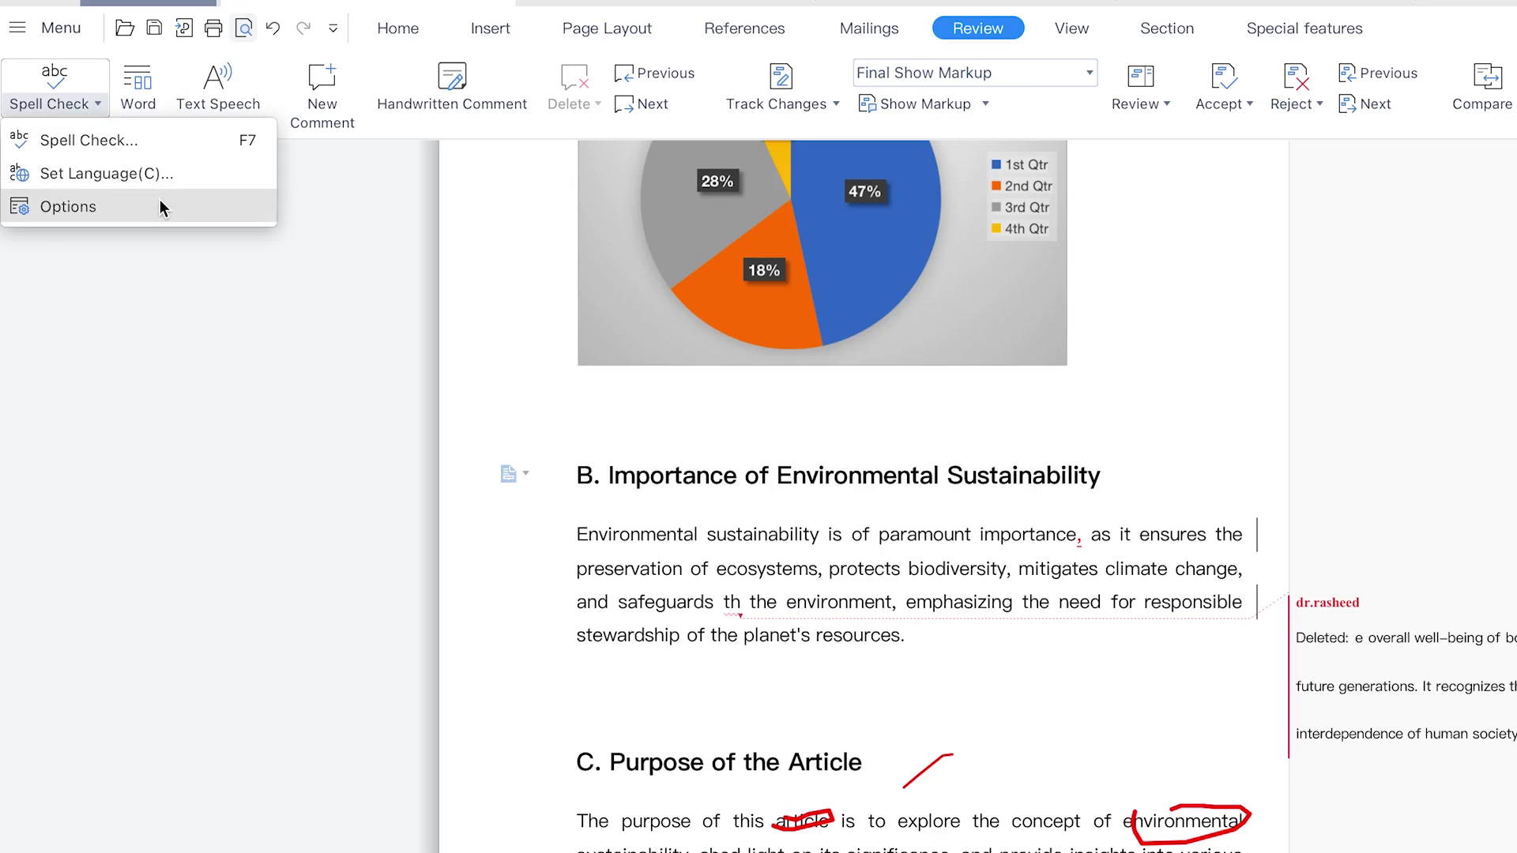
{"action": "left_click", "coordinate": [923, 517]}
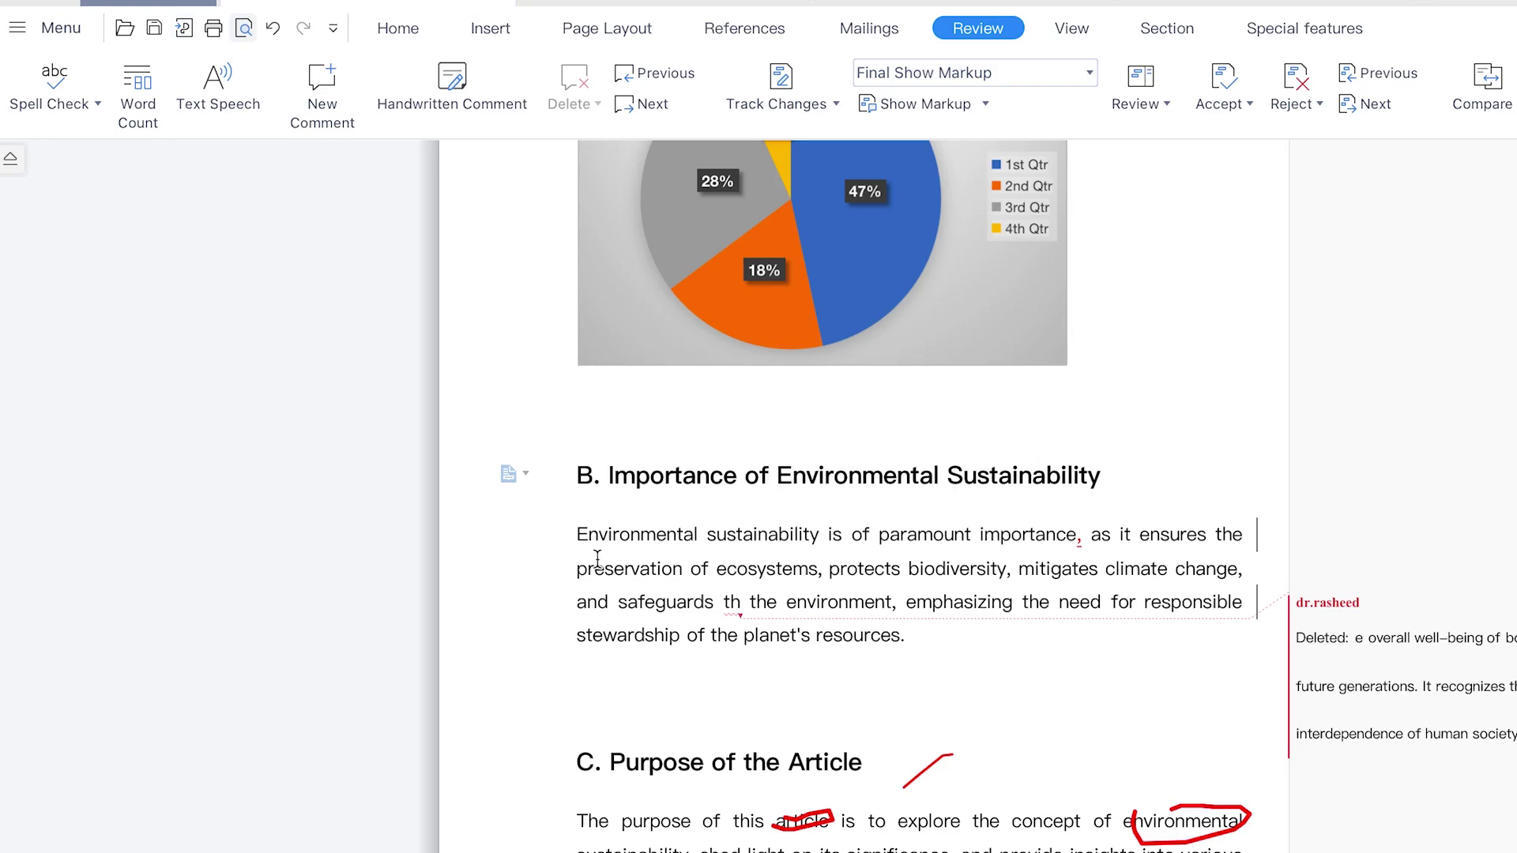
Use Text Speech on the opening of the Importance of Environmental Sustainability paragraph, from "Environmental" to "biodiversity", and lower the reading volume.
{"action": "left_click_drag", "start_coordinate": [588, 535], "coordinate": [952, 570]}
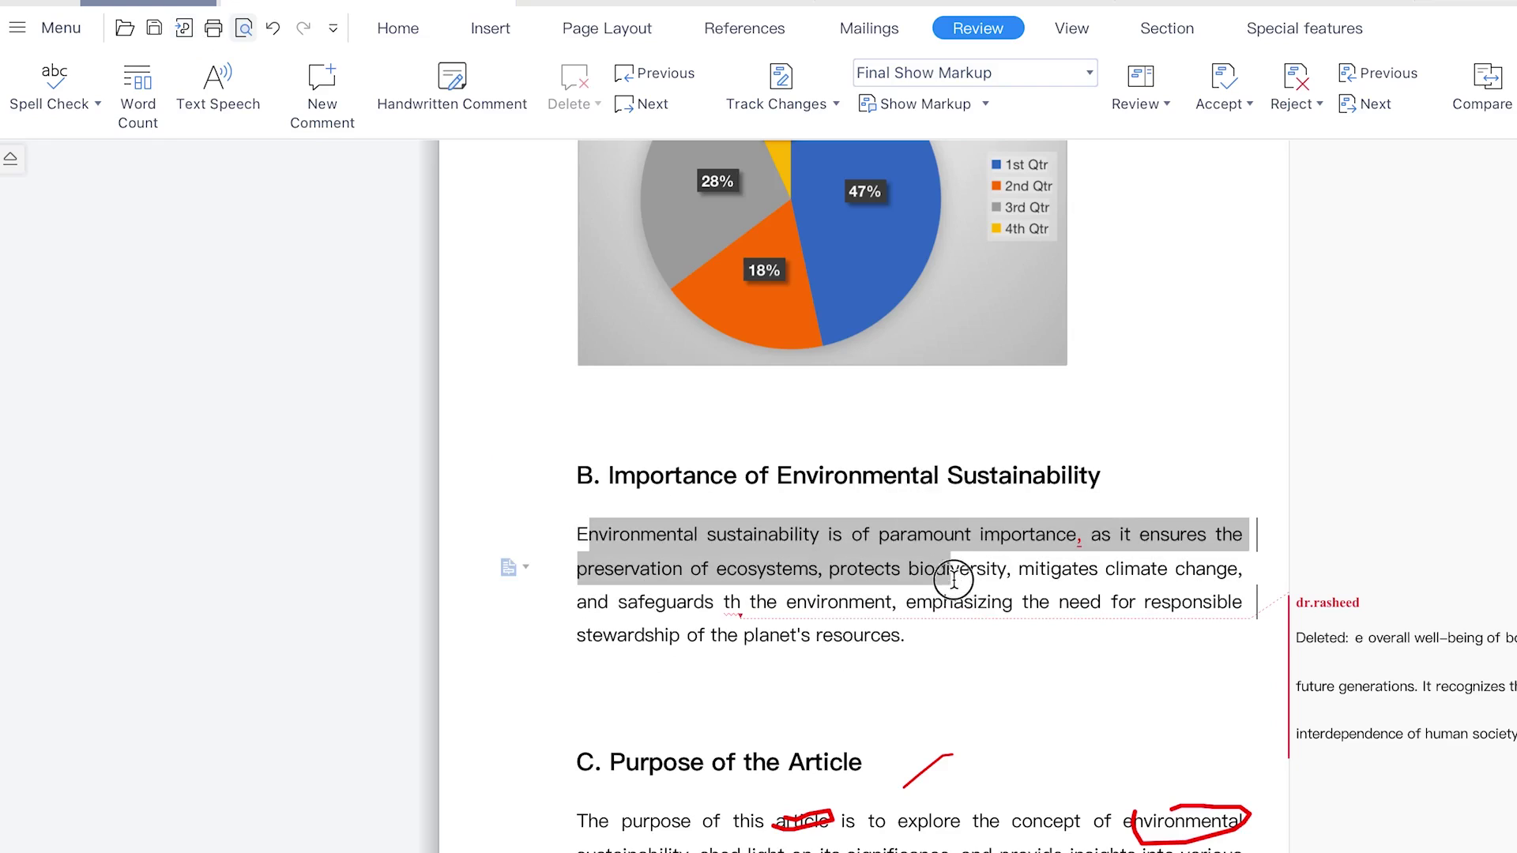
{"action": "left_click", "coordinate": [215, 83]}
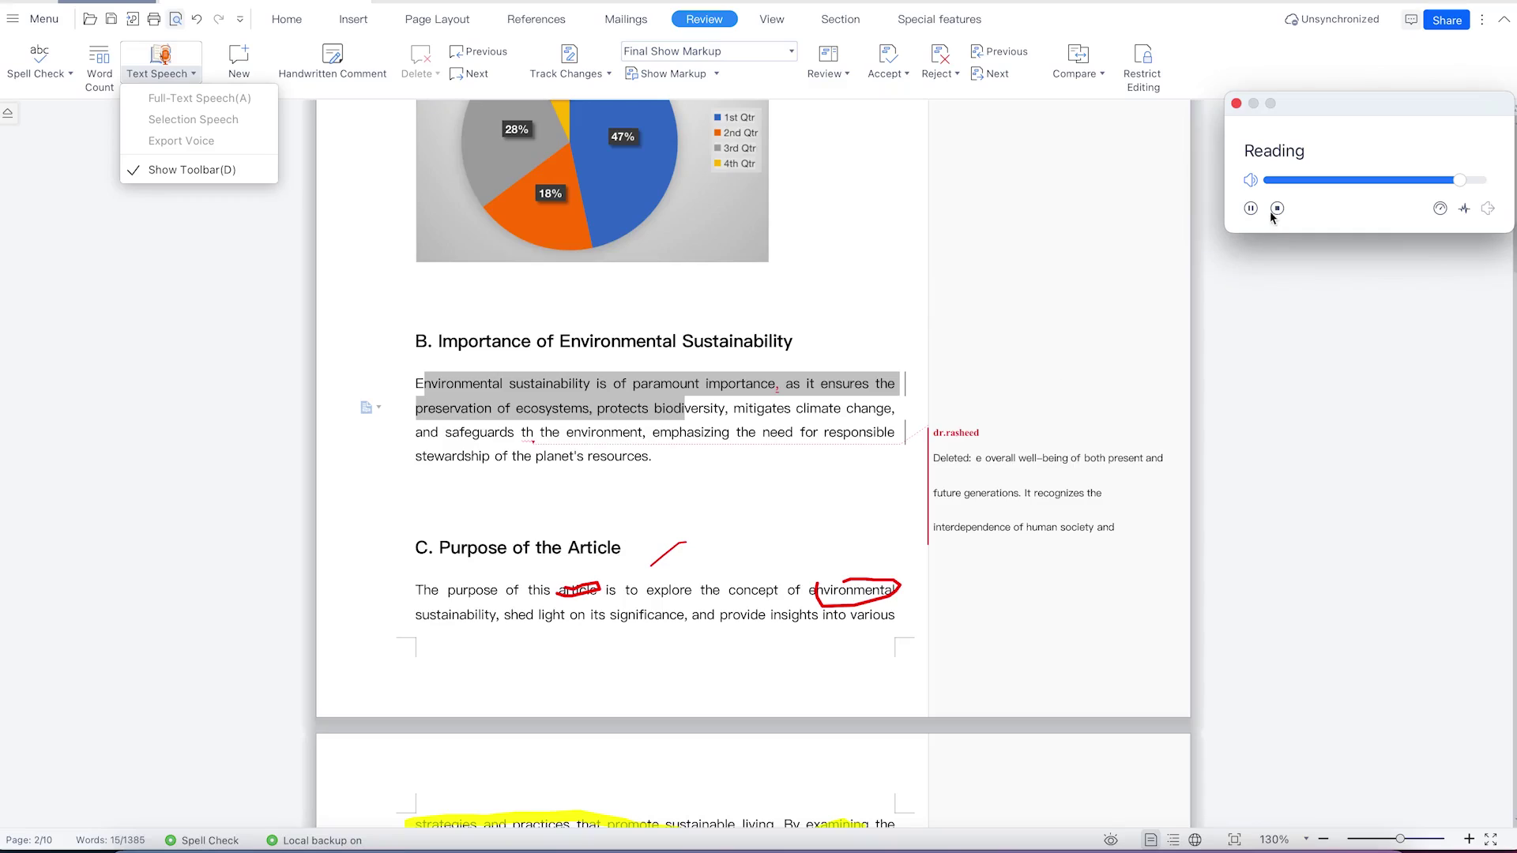
{"action": "left_click", "coordinate": [1256, 218]}
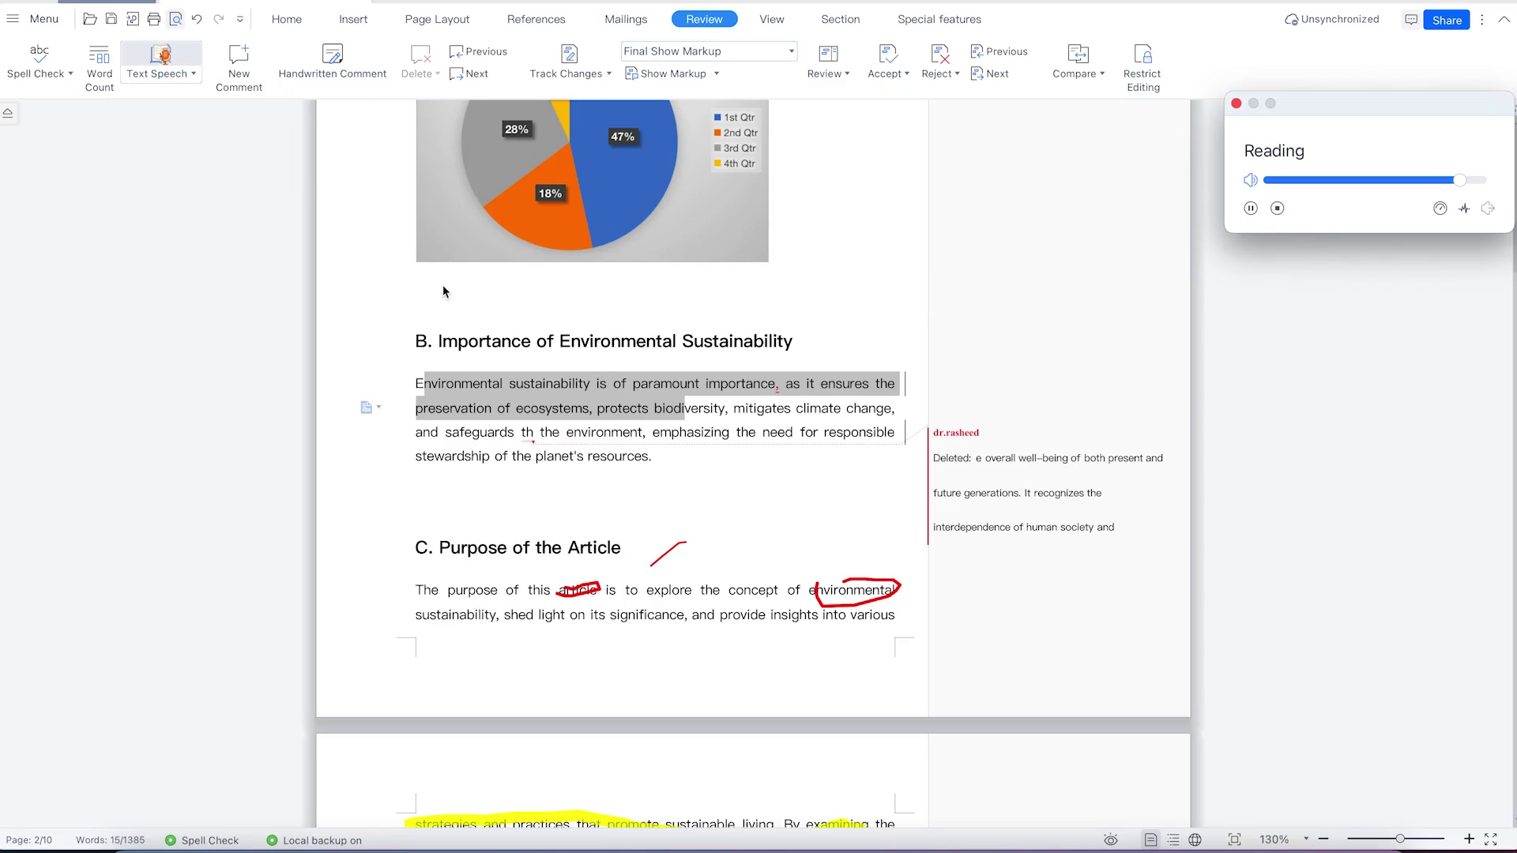
{"action": "left_click", "coordinate": [192, 74]}
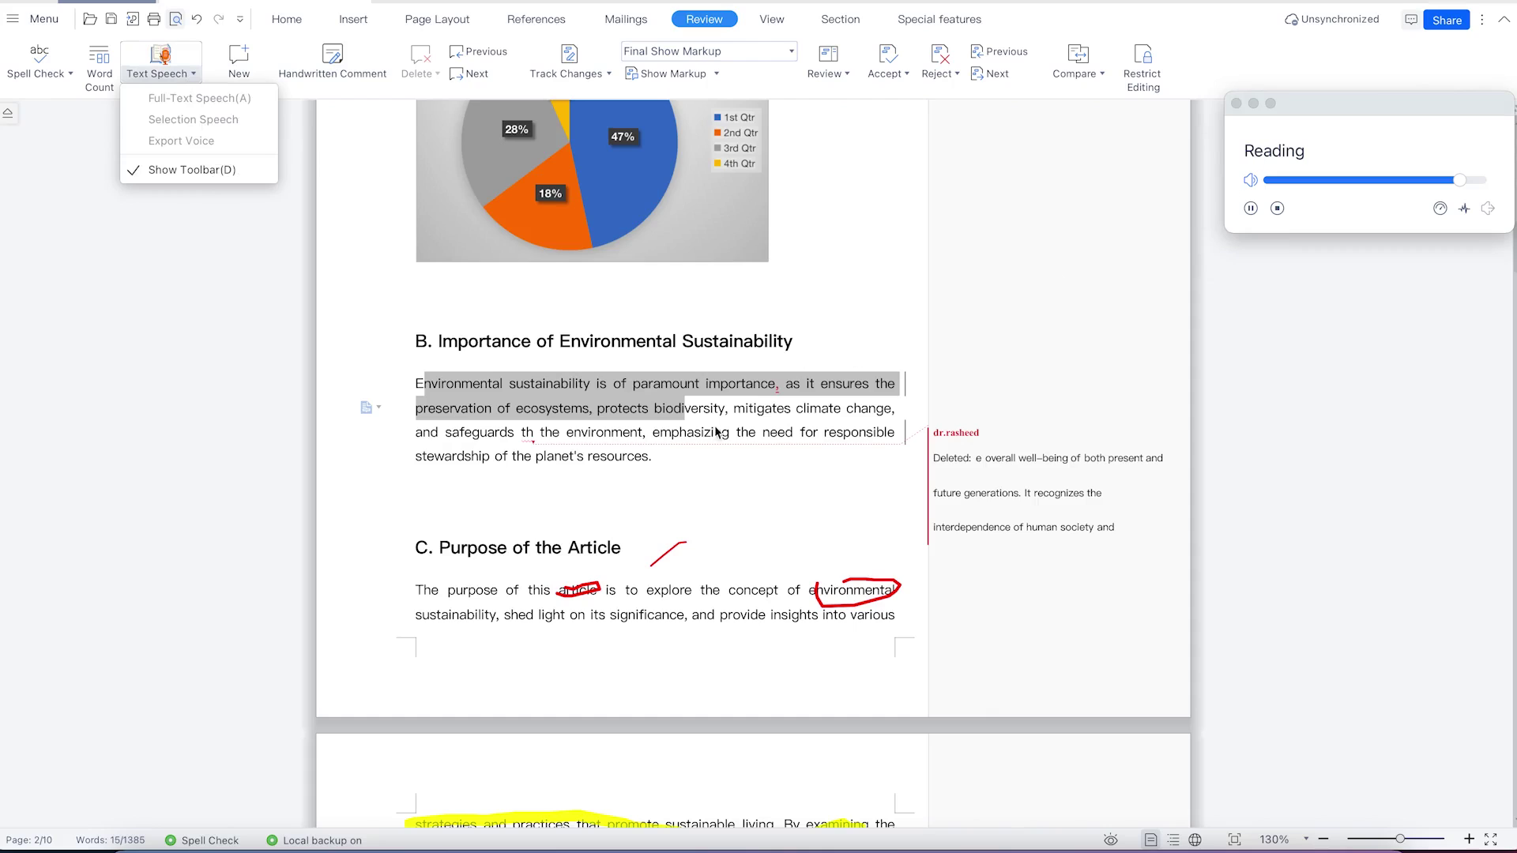
{"action": "left_click_drag", "start_coordinate": [1453, 178], "coordinate": [1318, 180]}
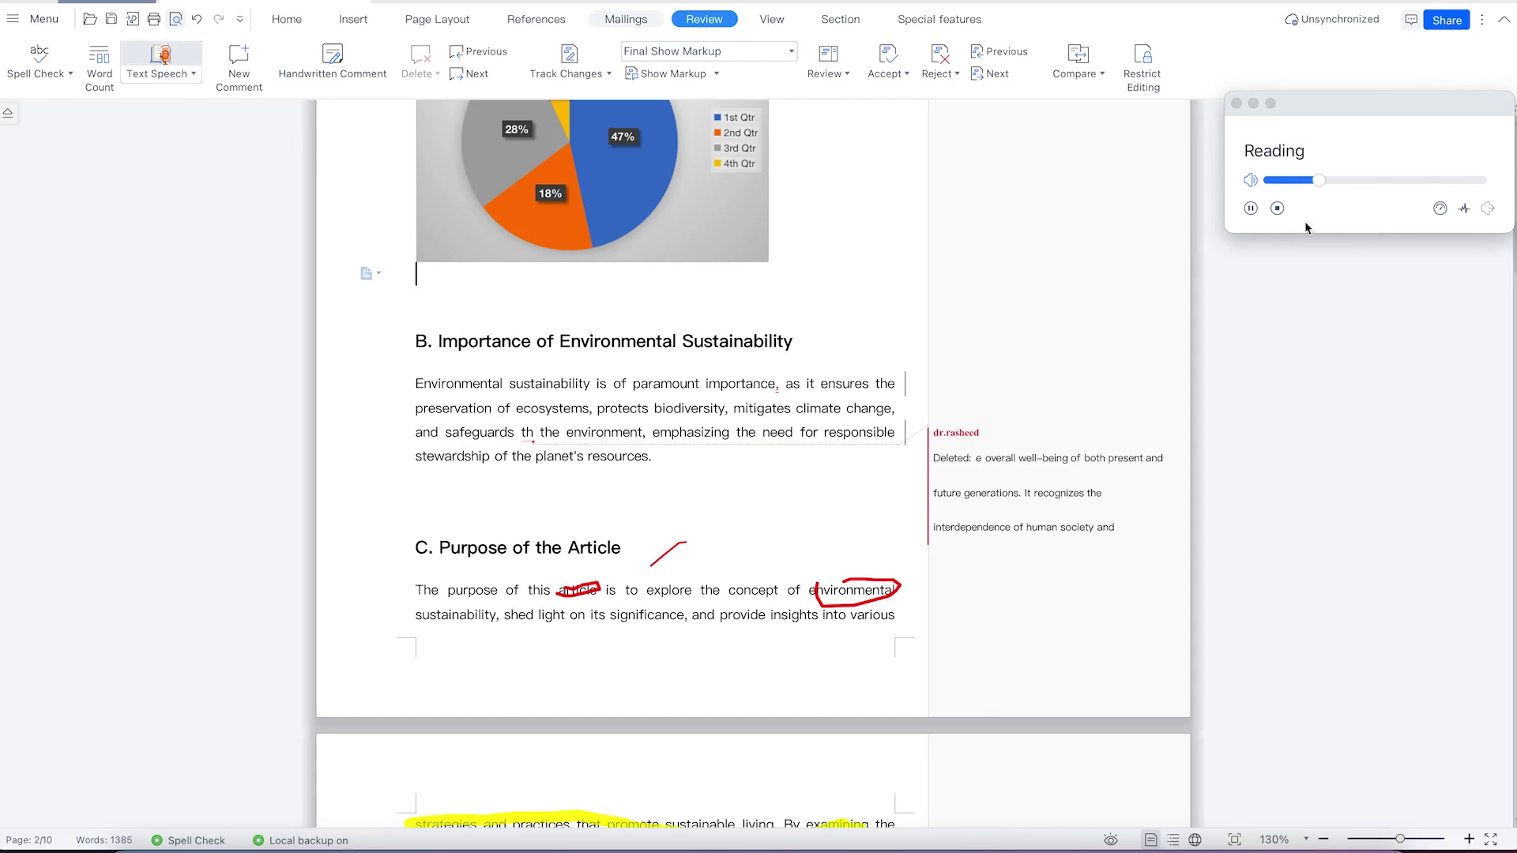
View the Voice Pitch and Voice Speed settings of the reading toolbar, and close the toolbar.
{"action": "left_click", "coordinate": [1463, 209]}
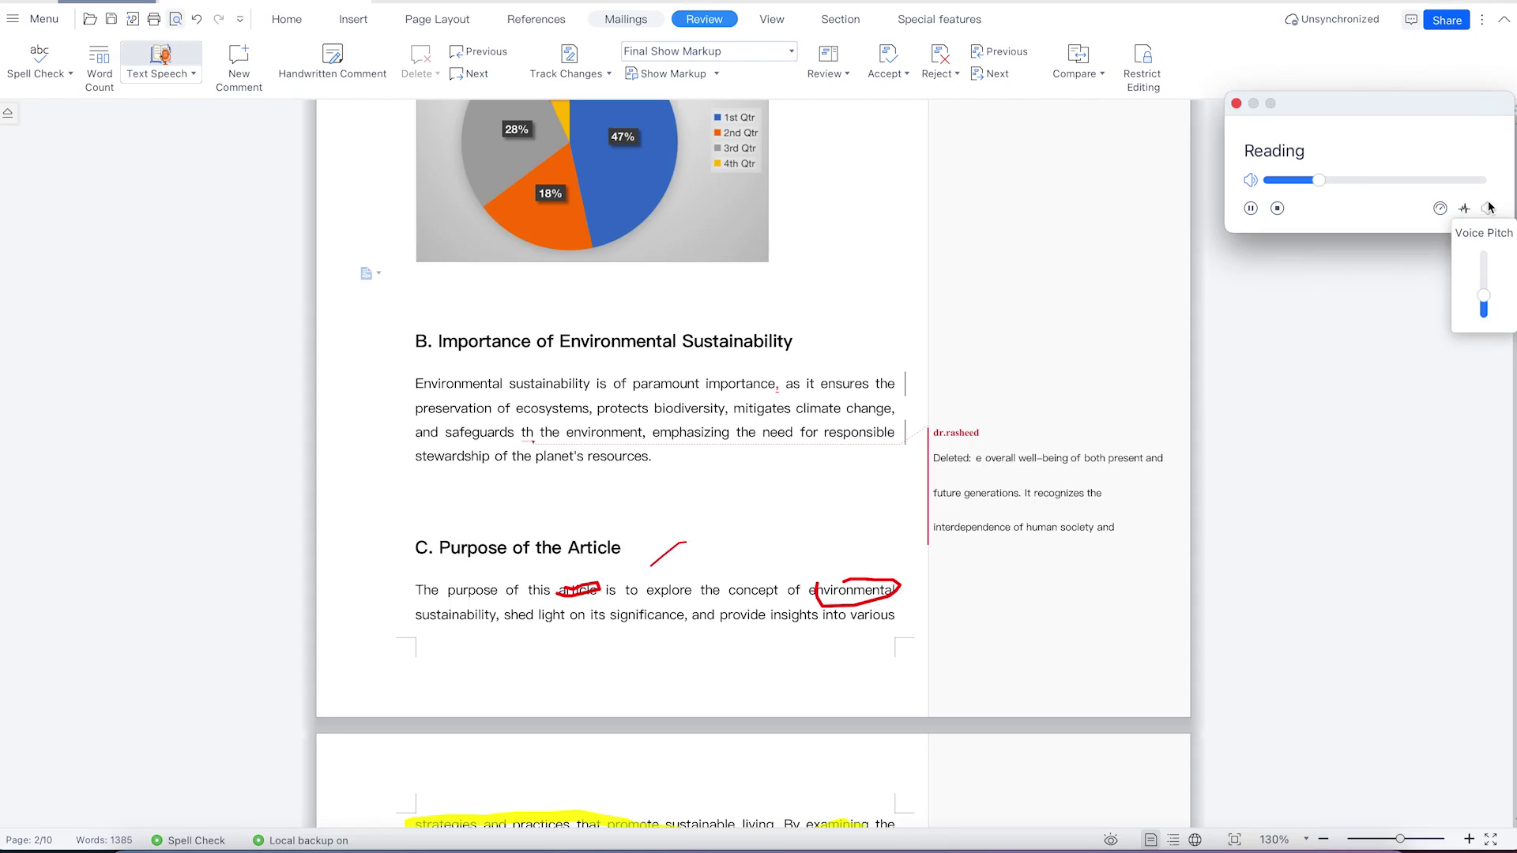
{"action": "left_click", "coordinate": [1461, 208]}
{"action": "left_click", "coordinate": [1441, 209]}
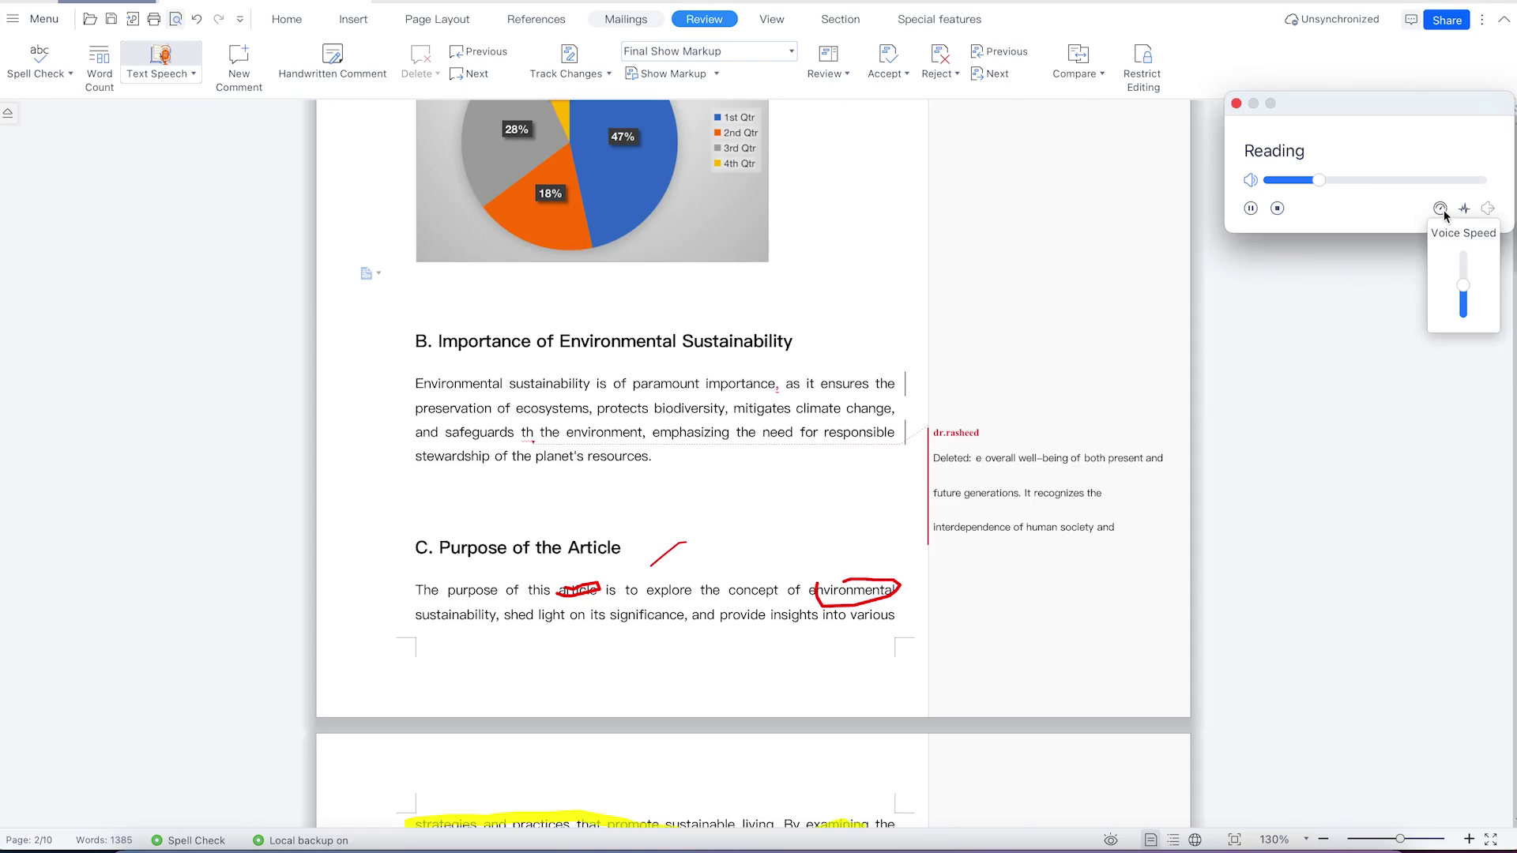
{"action": "mouse_move", "coordinate": [1464, 286]}
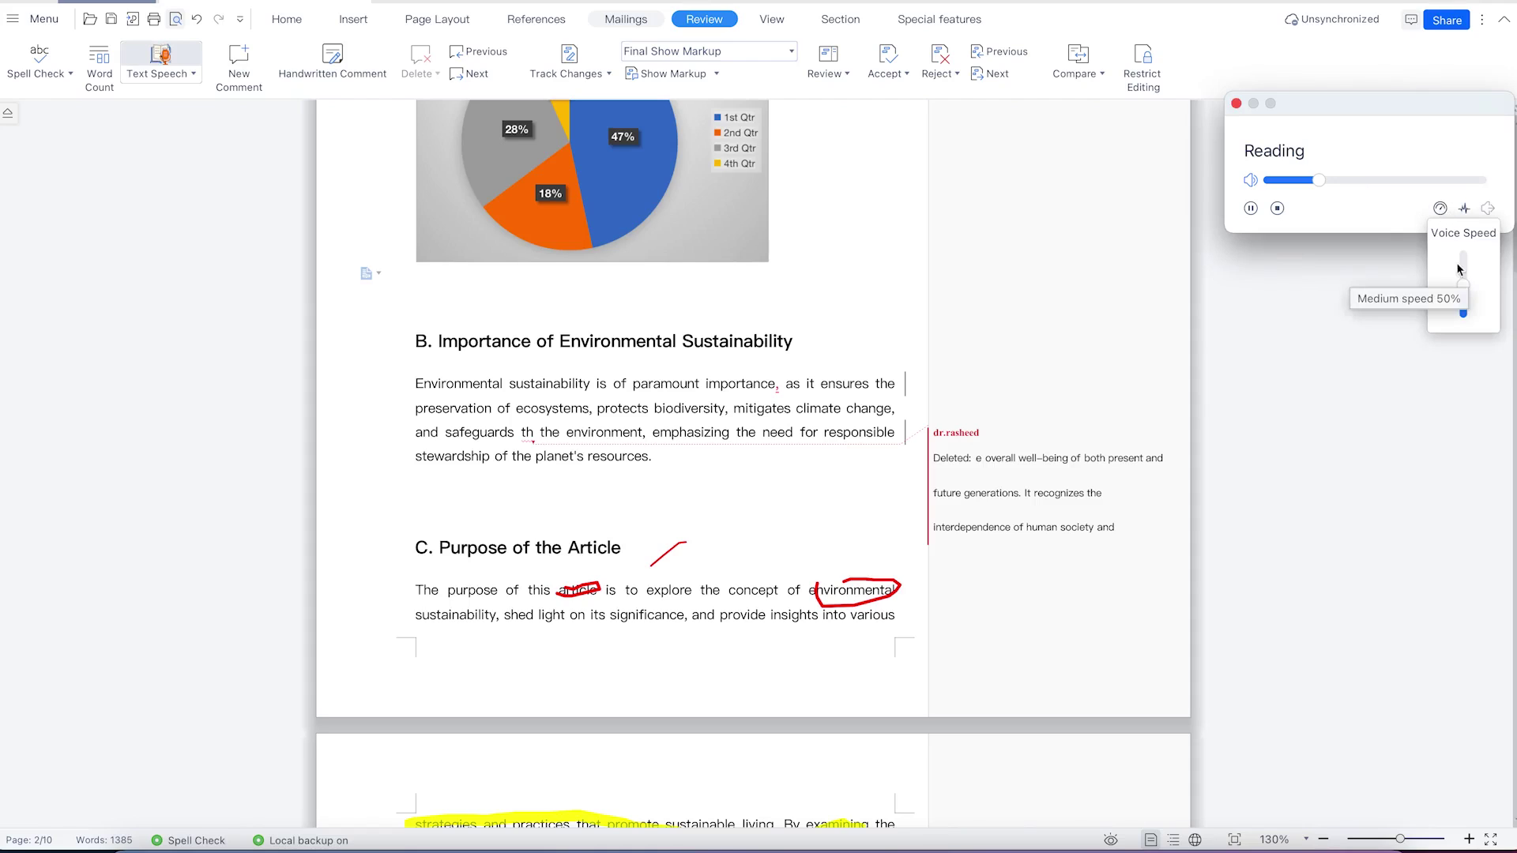
{"action": "left_click", "coordinate": [1367, 227]}
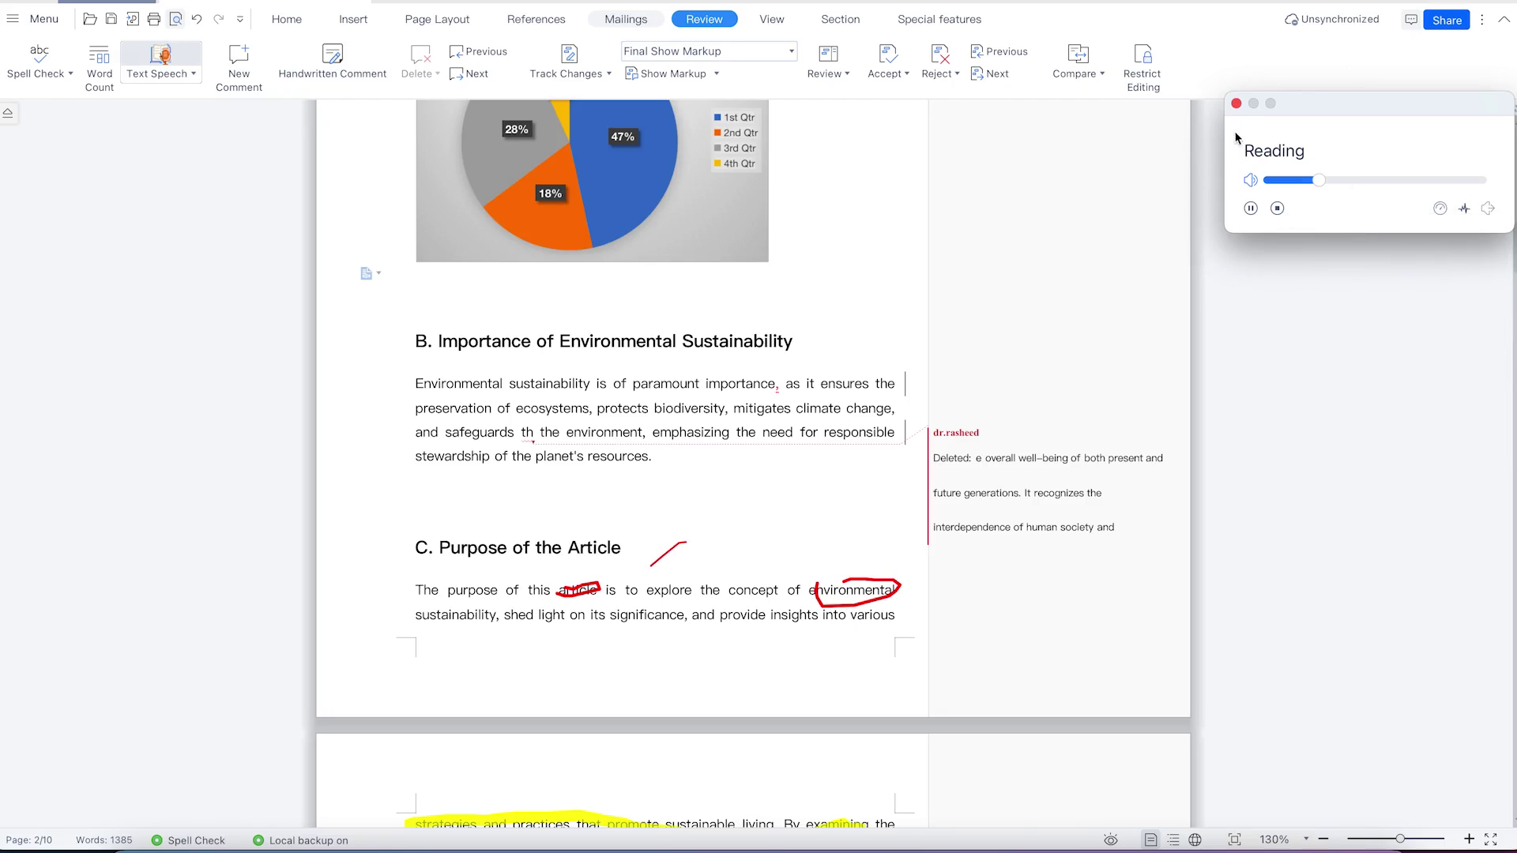
{"action": "left_click", "coordinate": [1235, 104]}
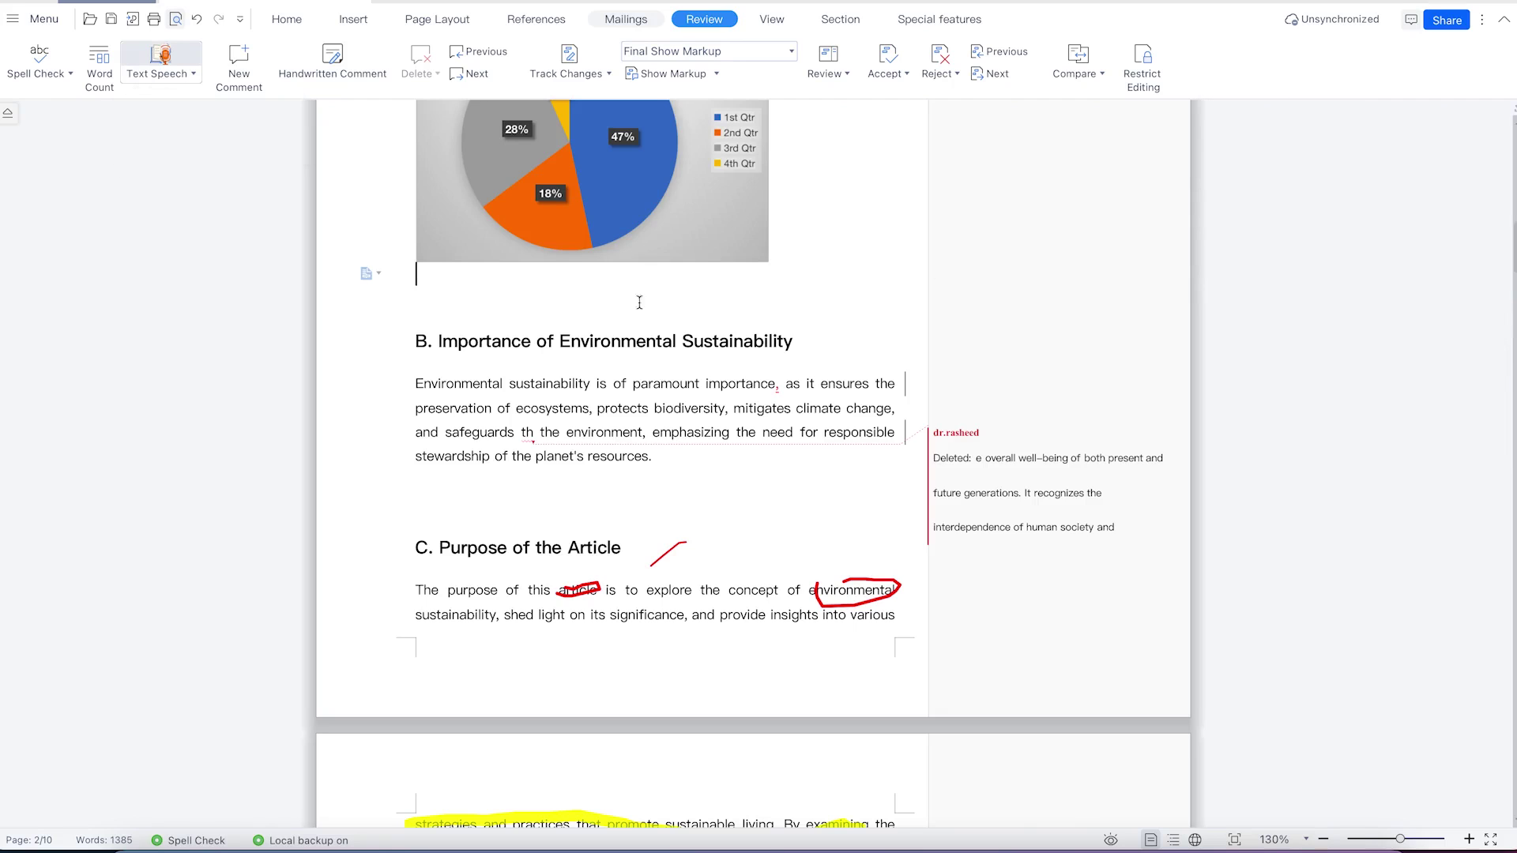
Open the Restrict Editing settings for the document.
{"action": "scroll", "coordinate": [891, 296], "scroll_direction": "up", "scroll_amount": 8}
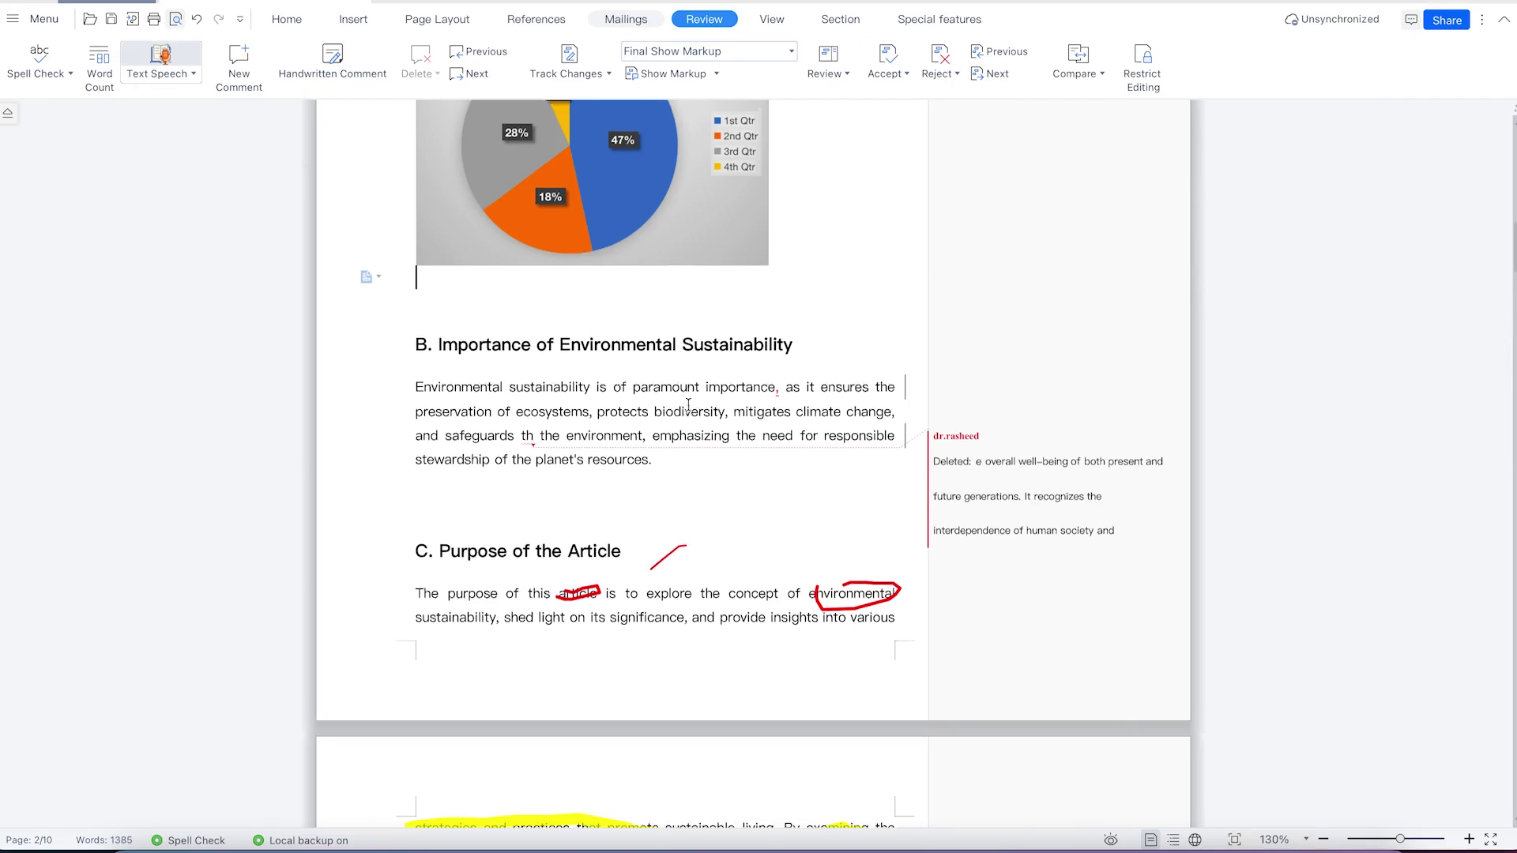
{"action": "scroll", "coordinate": [636, 369], "scroll_direction": "up", "scroll_amount": 5}
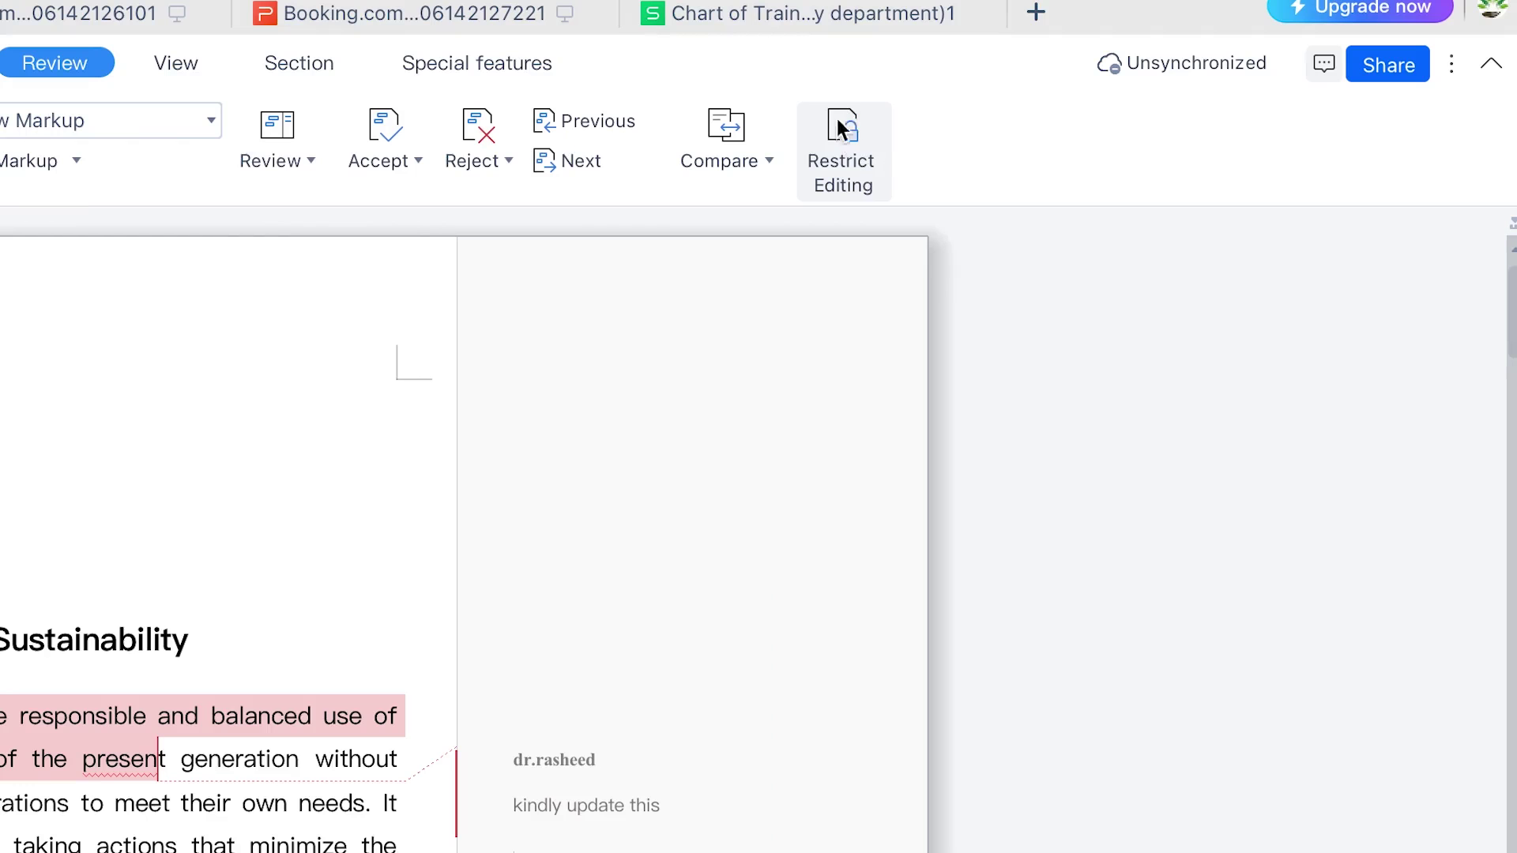
{"action": "left_click", "coordinate": [836, 136]}
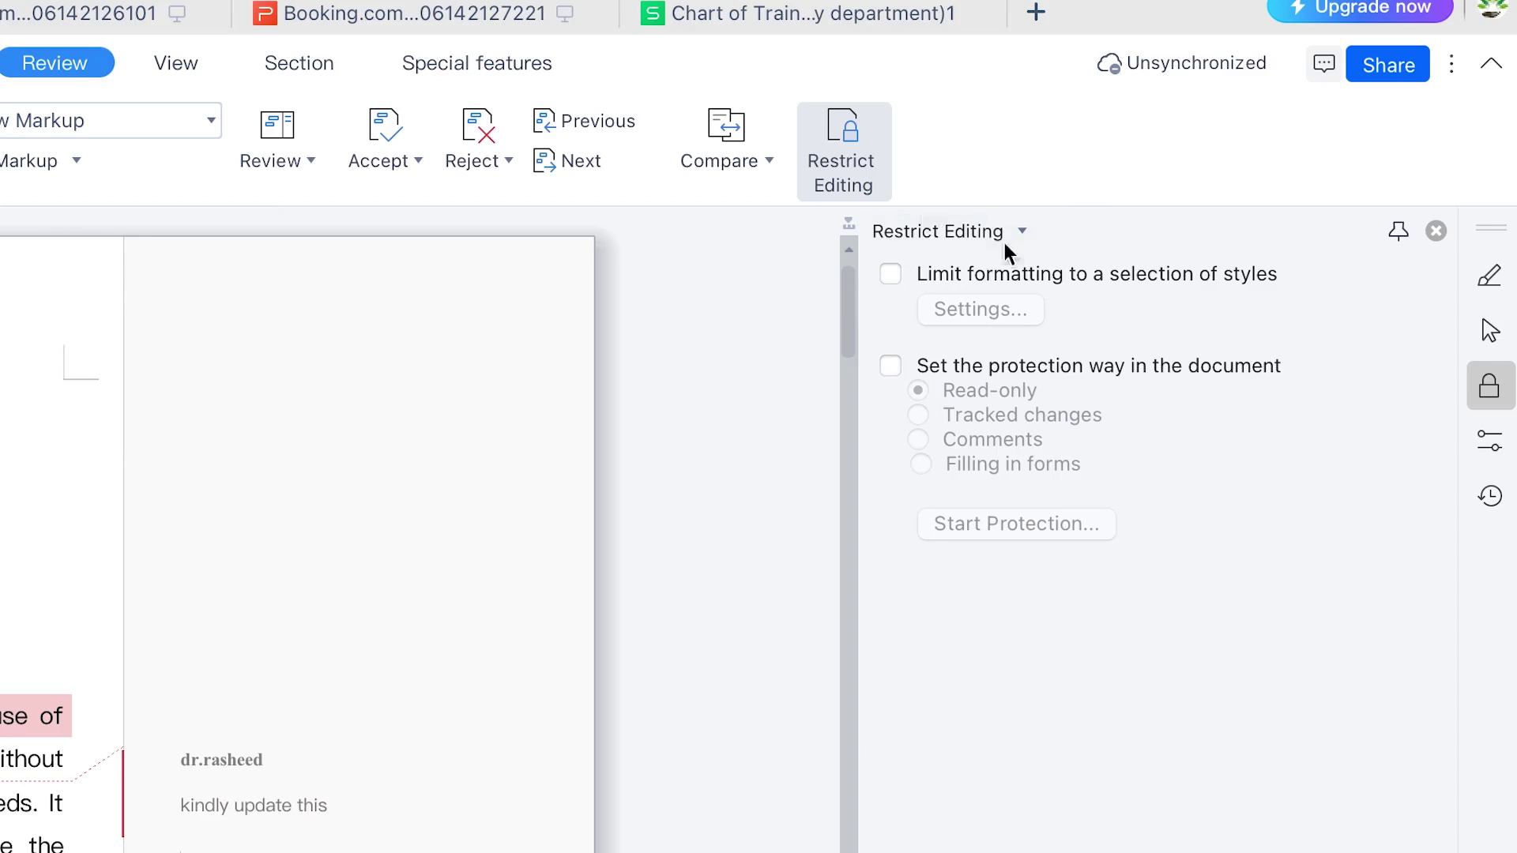
Close the Restrict Editing settings, and preview the document in the Original markup view before restoring Final Show Markup.
{"action": "left_click", "coordinate": [853, 159]}
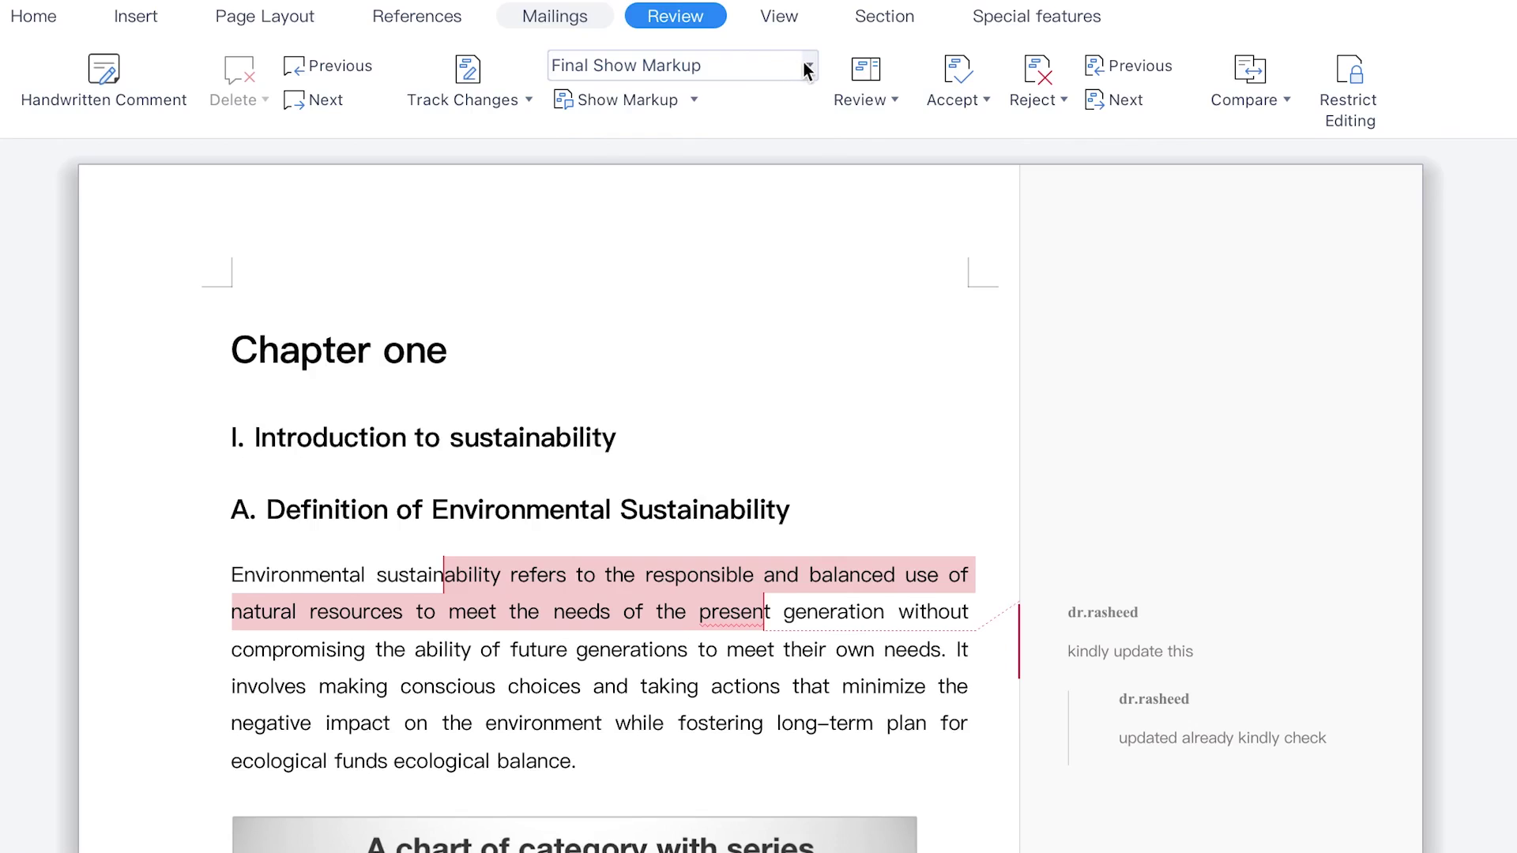
{"action": "left_click", "coordinate": [791, 52]}
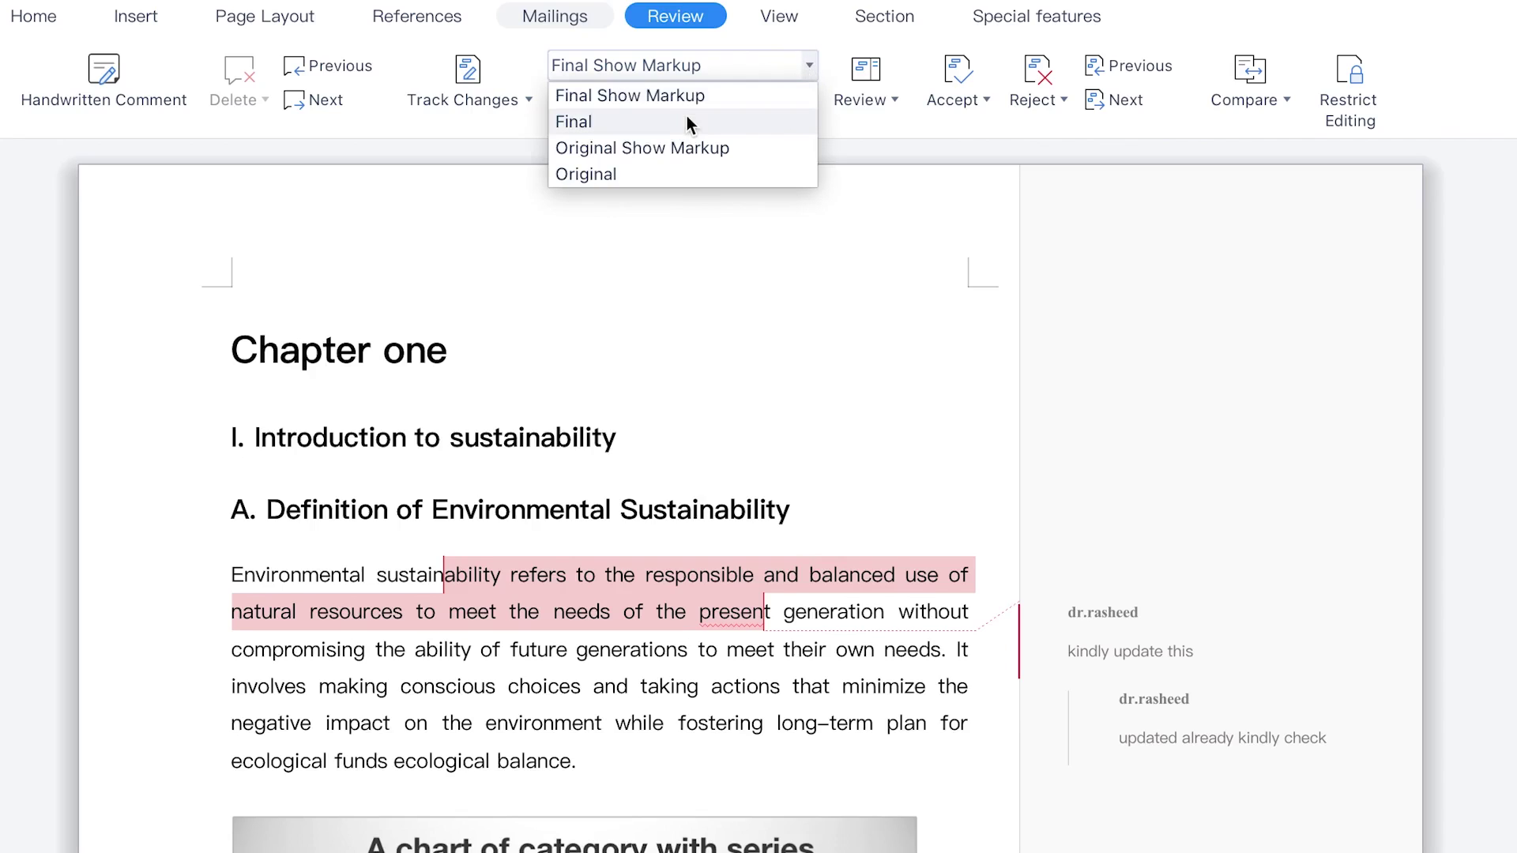
{"action": "left_click", "coordinate": [705, 167]}
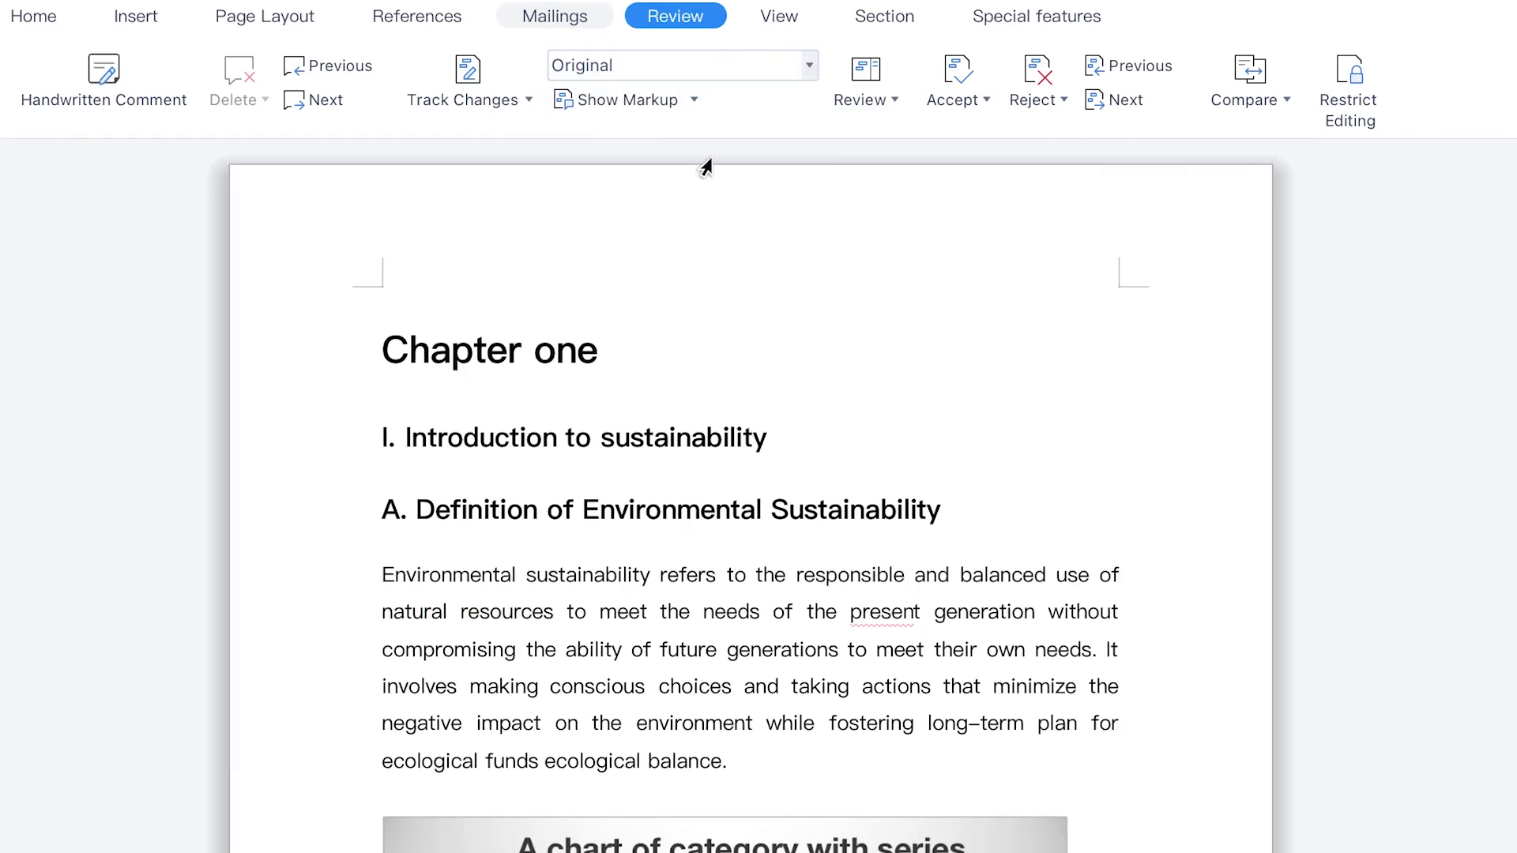
{"action": "left_click", "coordinate": [748, 63]}
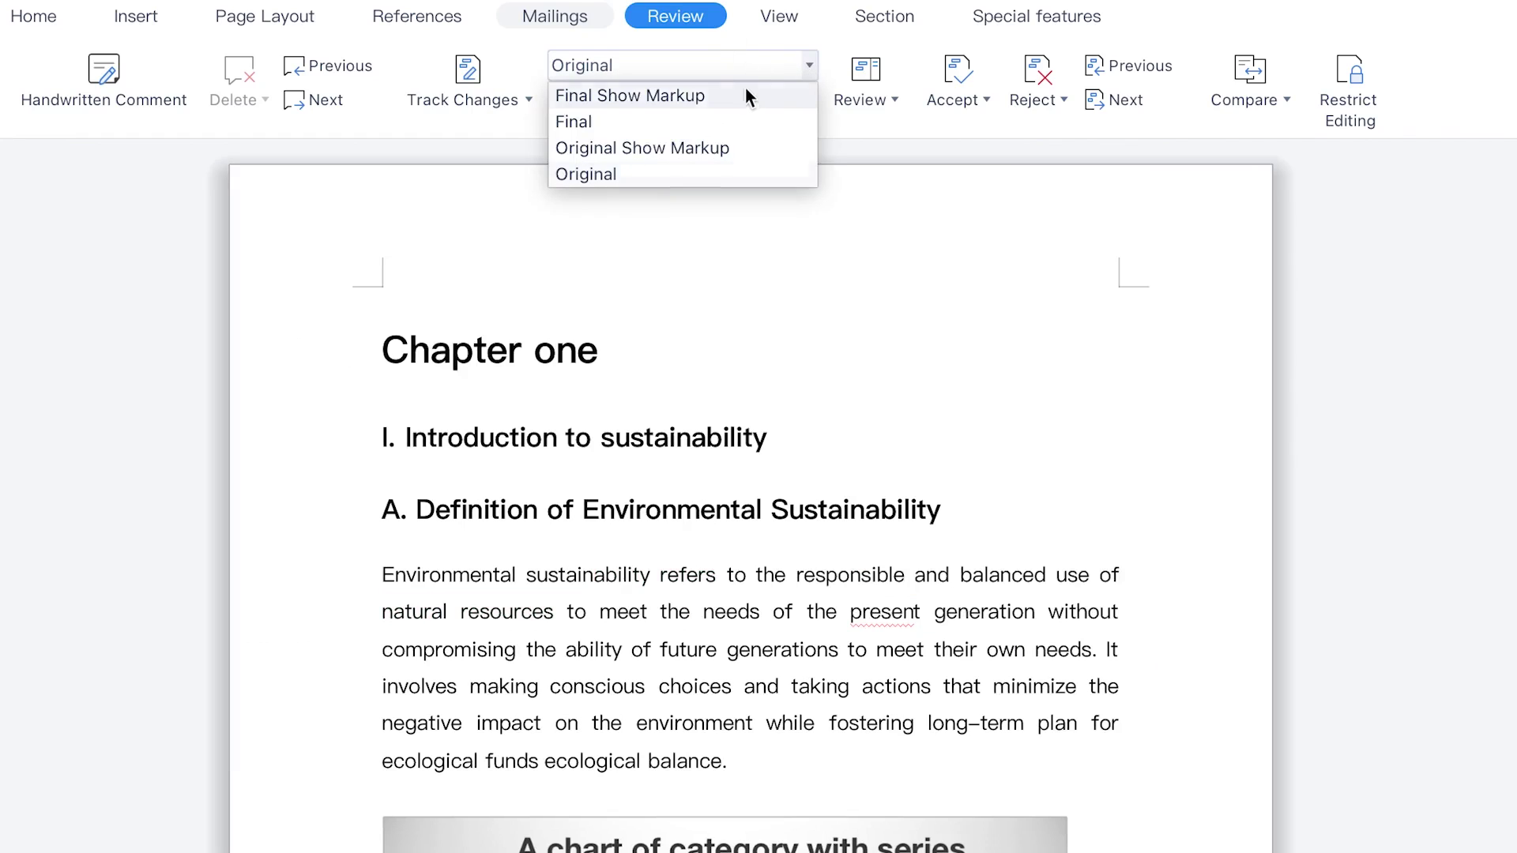
{"action": "left_click", "coordinate": [742, 98]}
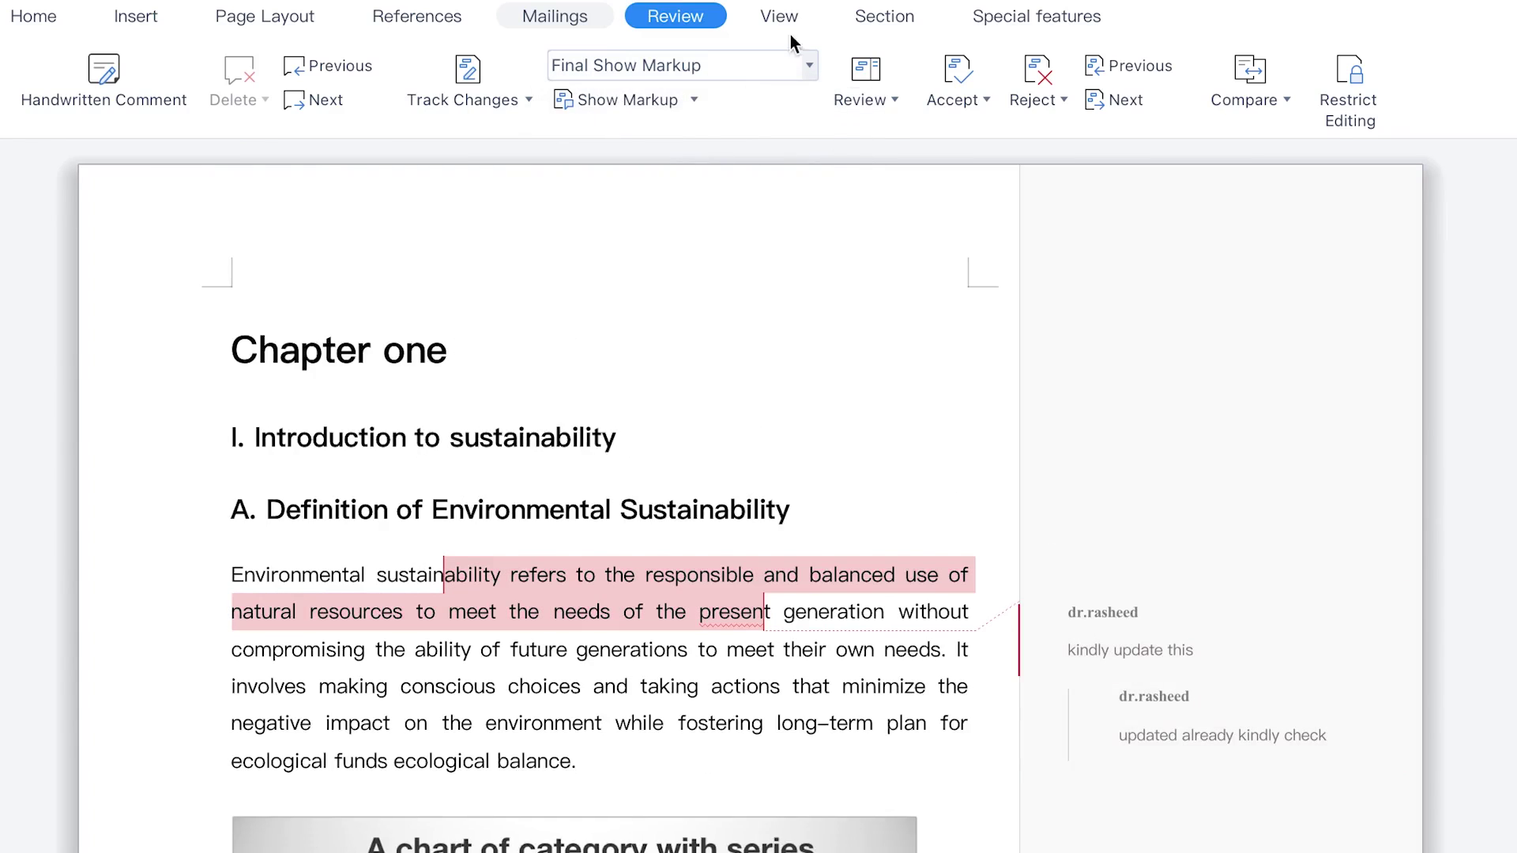
Set the markup view to Final, and look over the document down to the Purpose of the Article section and back to Chapter one.
{"action": "left_click", "coordinate": [806, 67]}
{"action": "left_click", "coordinate": [1000, 393]}
{"action": "left_click", "coordinate": [806, 66]}
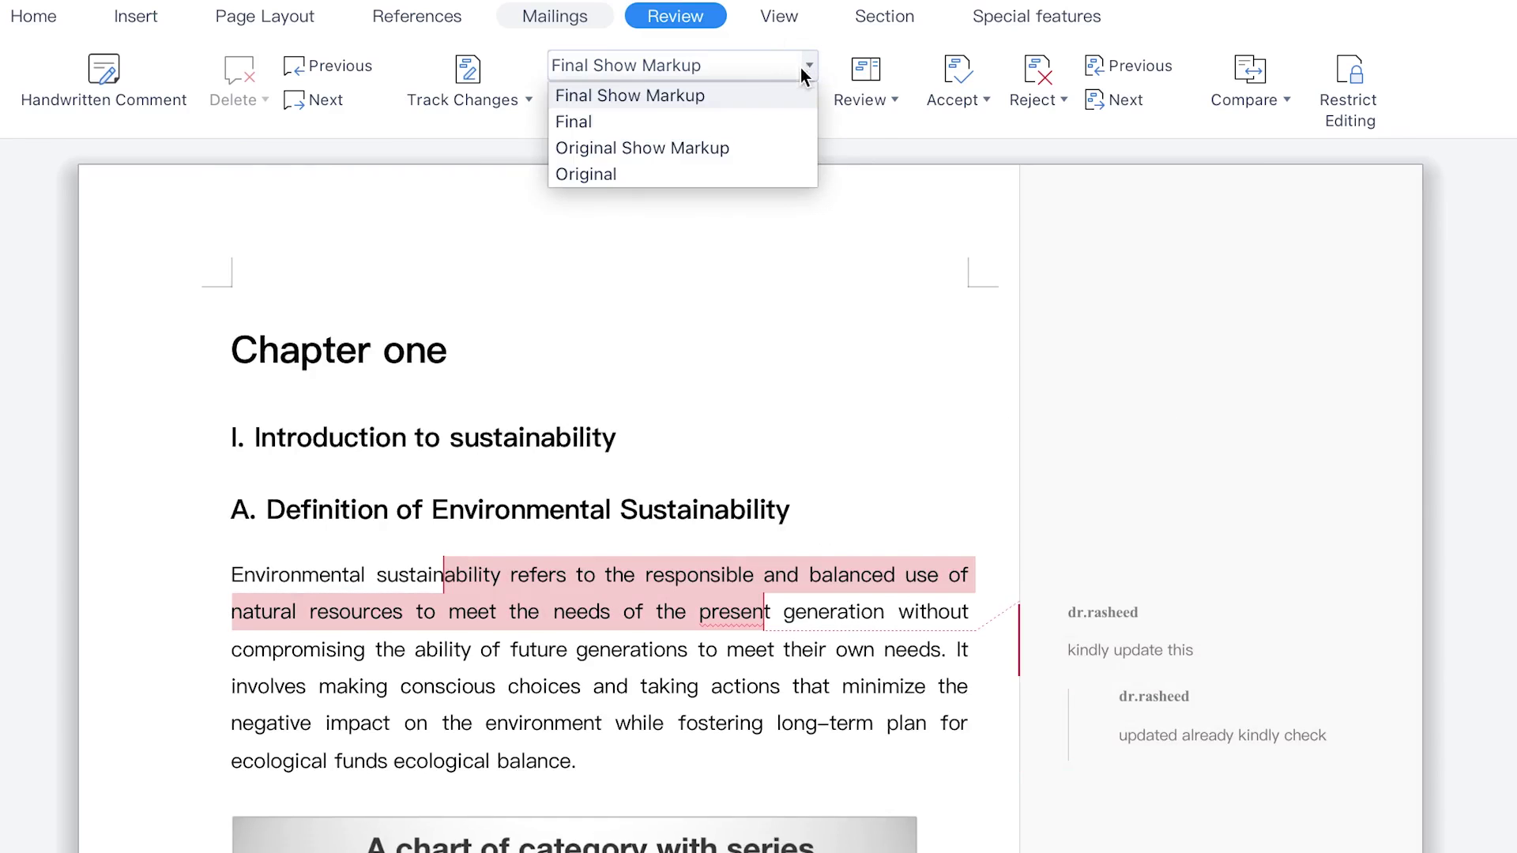
{"action": "left_click", "coordinate": [721, 121]}
{"action": "scroll", "coordinate": [845, 641], "scroll_direction": "down", "scroll_amount": 15}
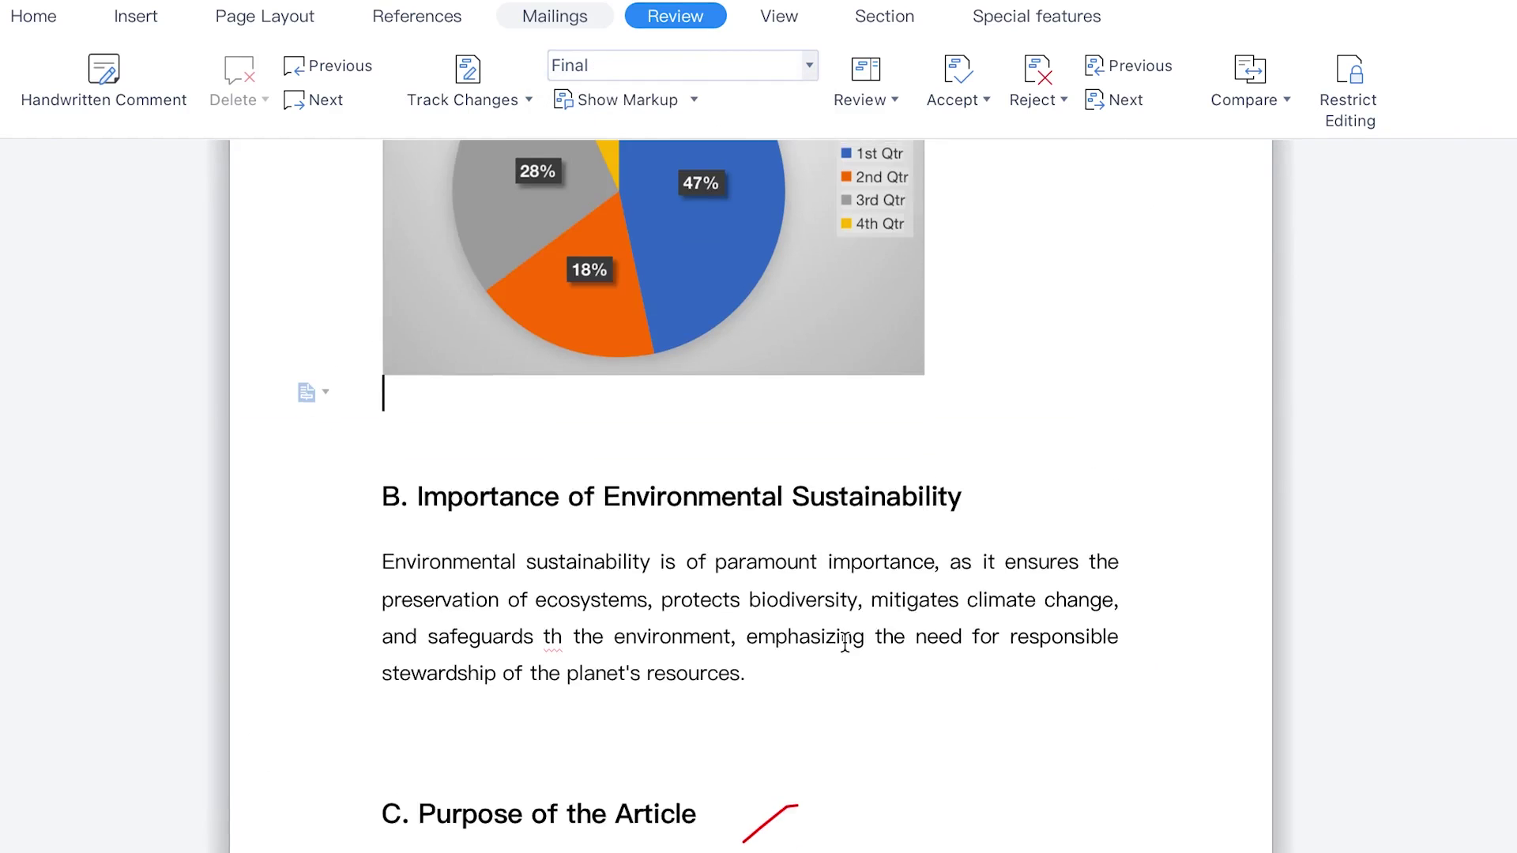
{"action": "scroll", "coordinate": [845, 644], "scroll_direction": "up", "scroll_amount": 20}
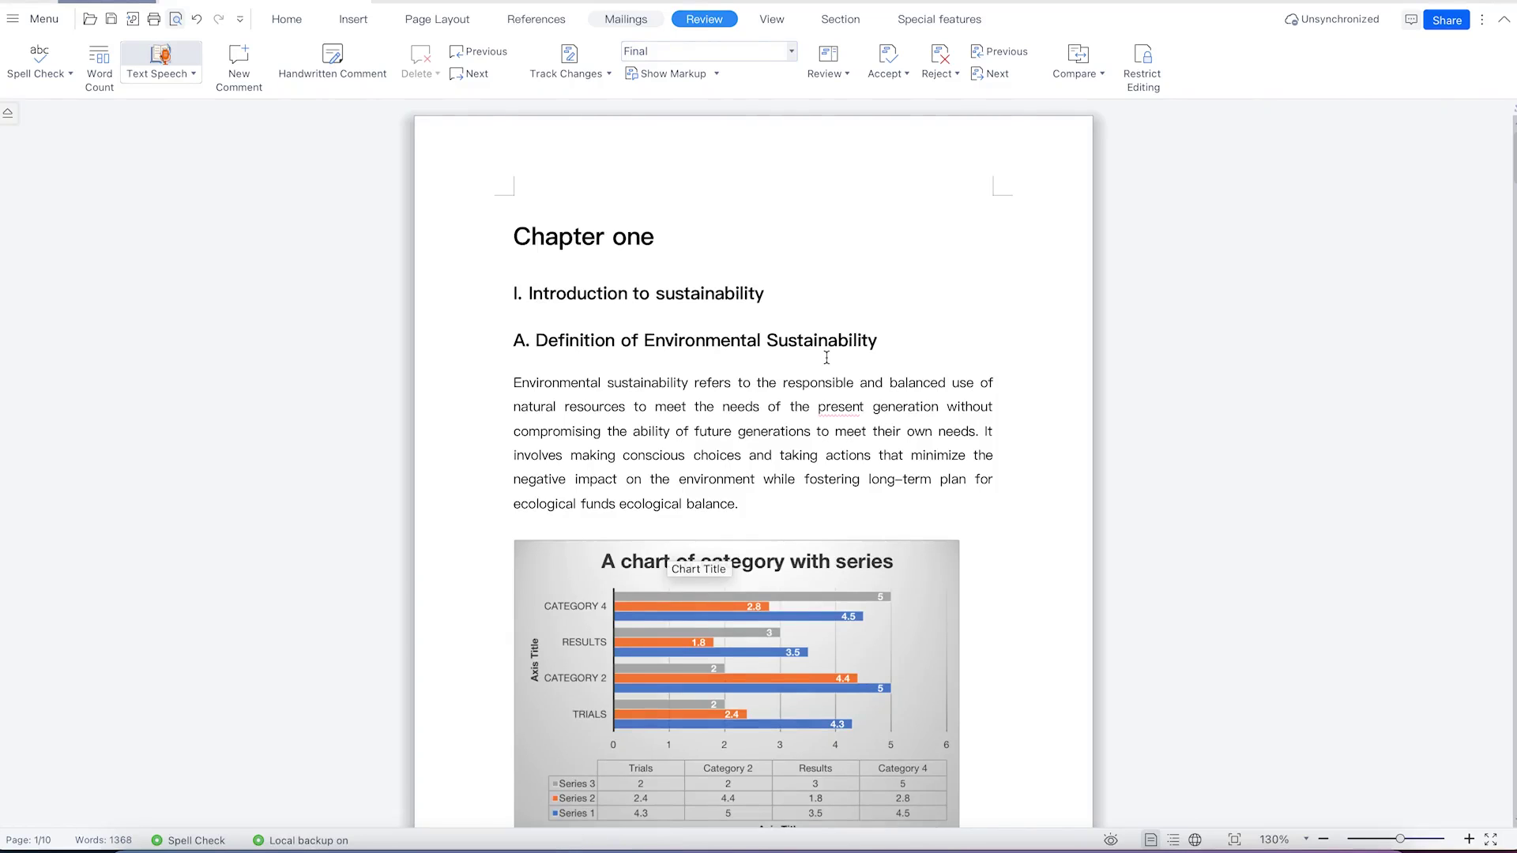
{"action": "left_click", "coordinate": [731, 409]}
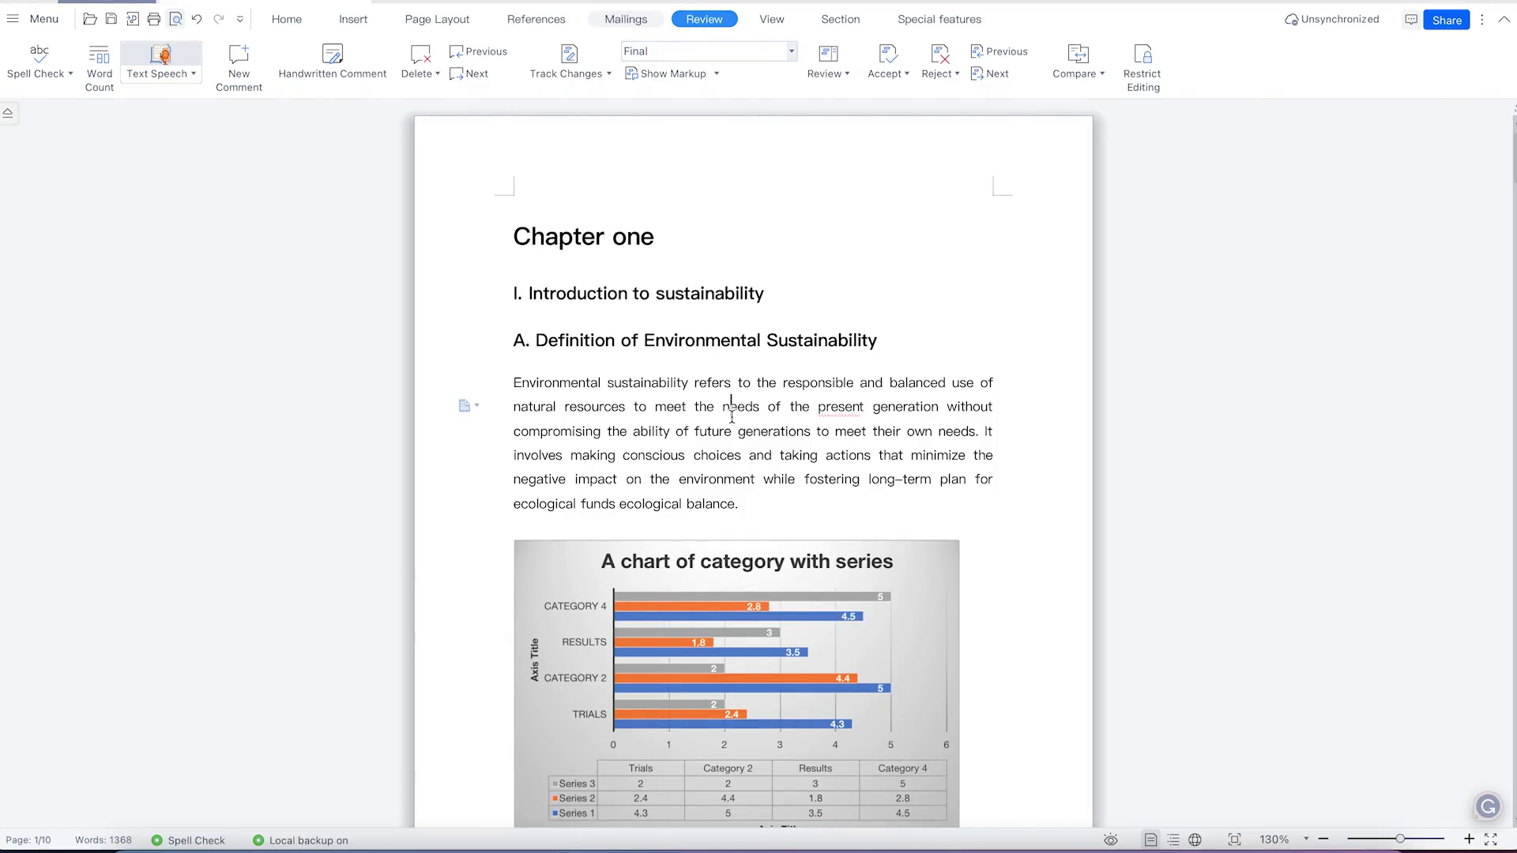